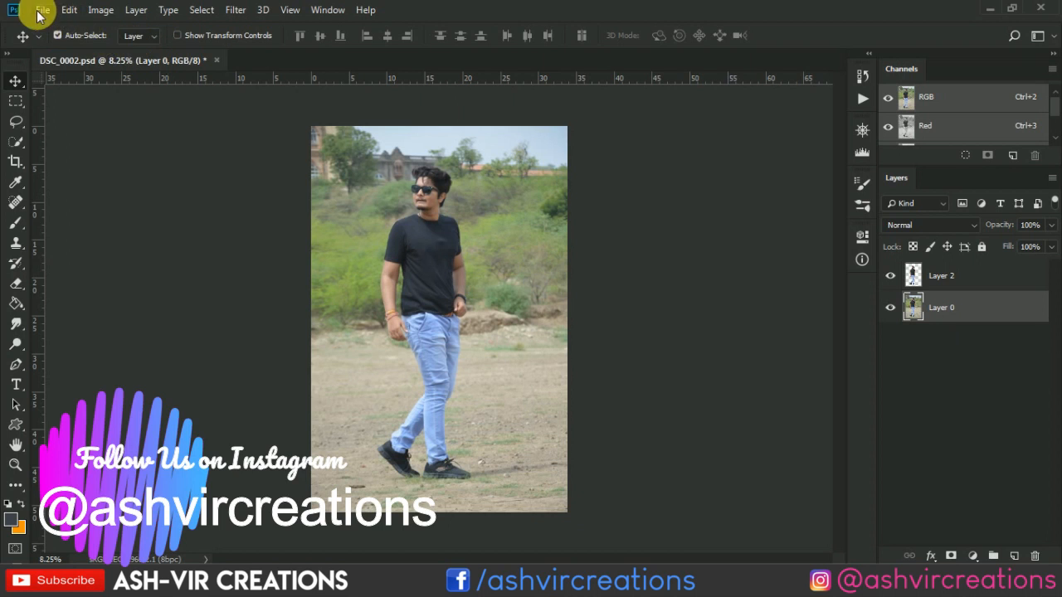
Step: Open acd.jpg from the Desktop and bring its blue smoke image into DSC_0002.psd, between Layer 2 and Layer 0
{"action": "left_click", "coordinate": [41, 10]}
{"action": "left_click", "coordinate": [45, 38]}
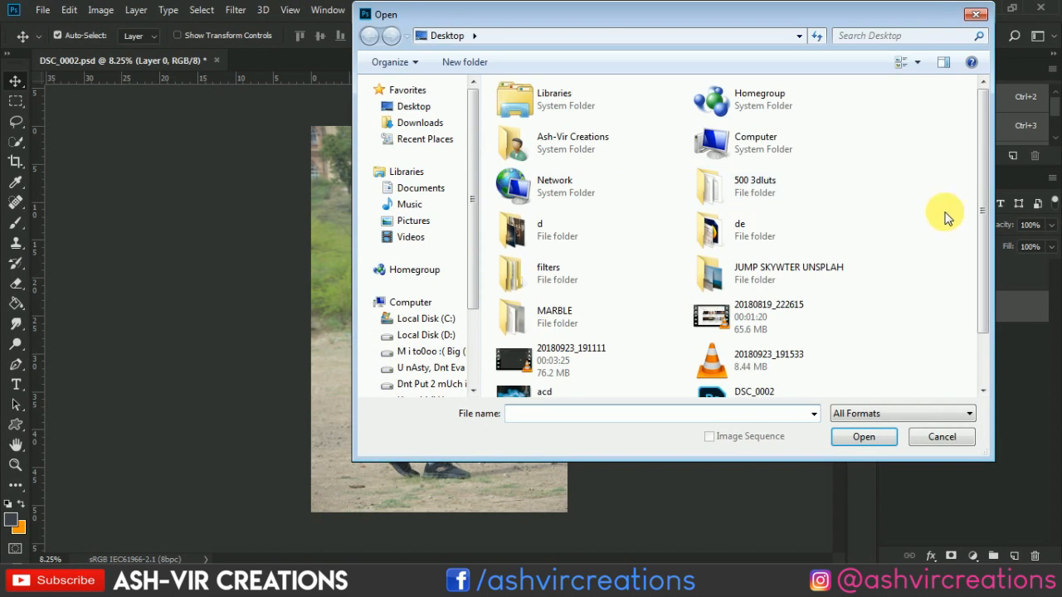
{"action": "scroll", "coordinate": [946, 217], "scroll_direction": "down", "scroll_amount": 2}
{"action": "double_click", "coordinate": [567, 339]}
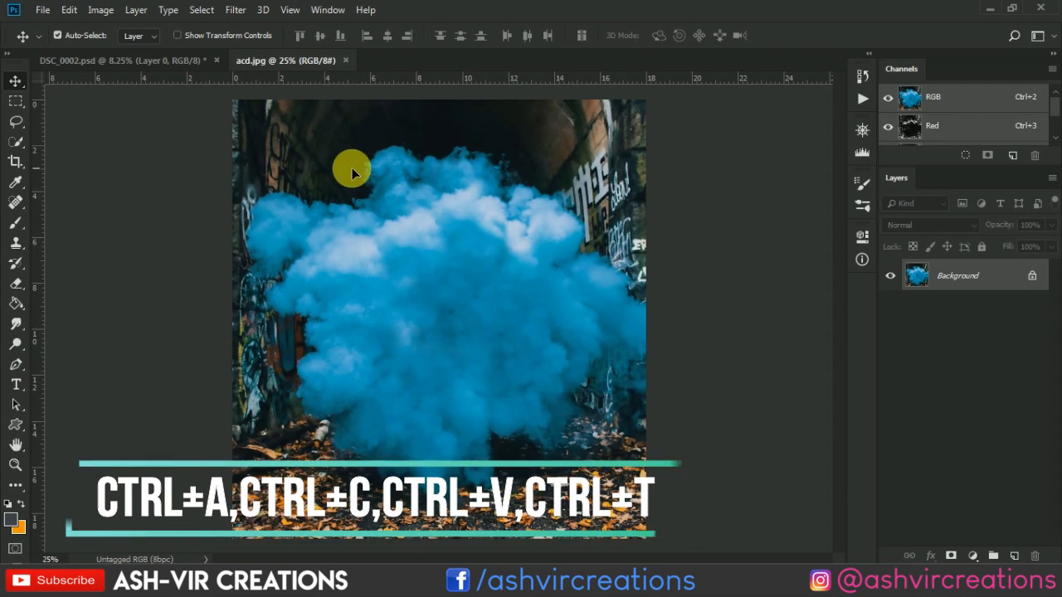
{"action": "left_click_drag", "start_coordinate": [198, 73], "coordinate": [430, 290]}
Step: Free Transform the smoke image to about 306% and position it to cover the whole canvas behind the man
{"action": "left_click", "coordinate": [69, 9]}
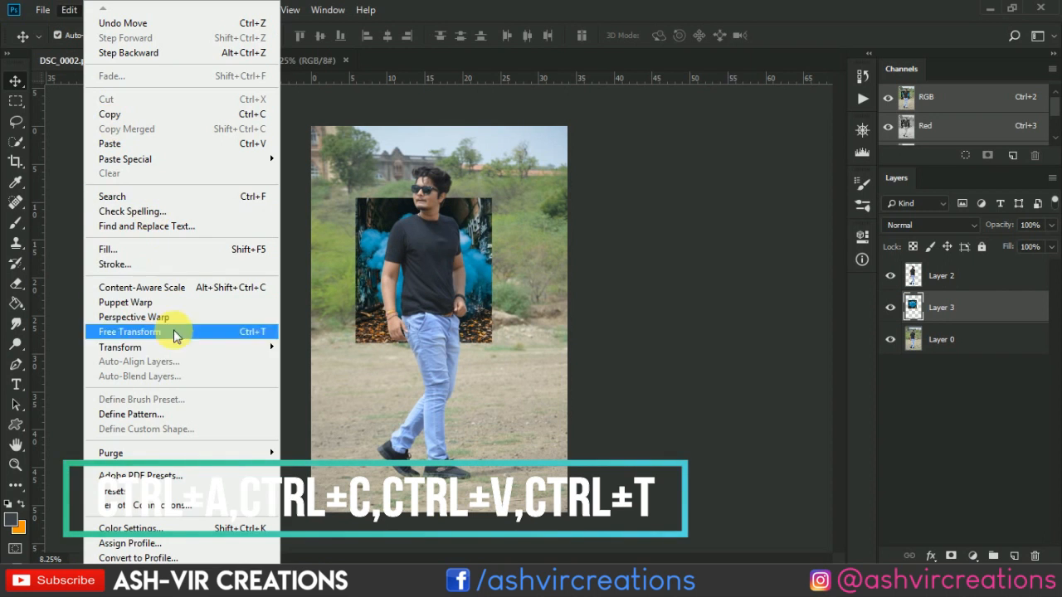
{"action": "left_click", "coordinate": [170, 333]}
{"action": "left_click_drag", "start_coordinate": [492, 200], "coordinate": [507, 258]}
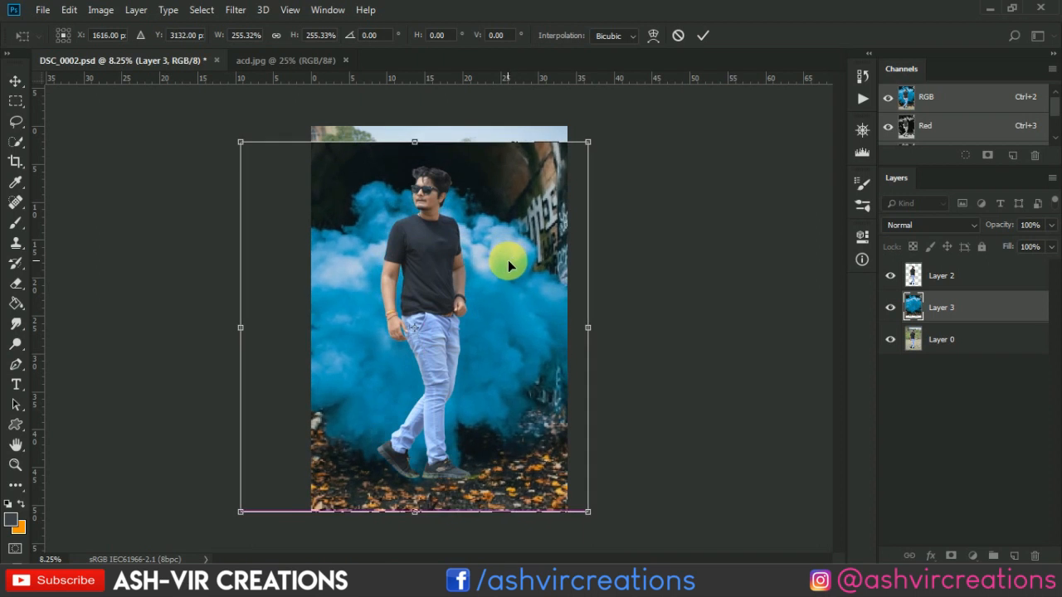
{"action": "left_click_drag", "start_coordinate": [587, 144], "coordinate": [636, 83]}
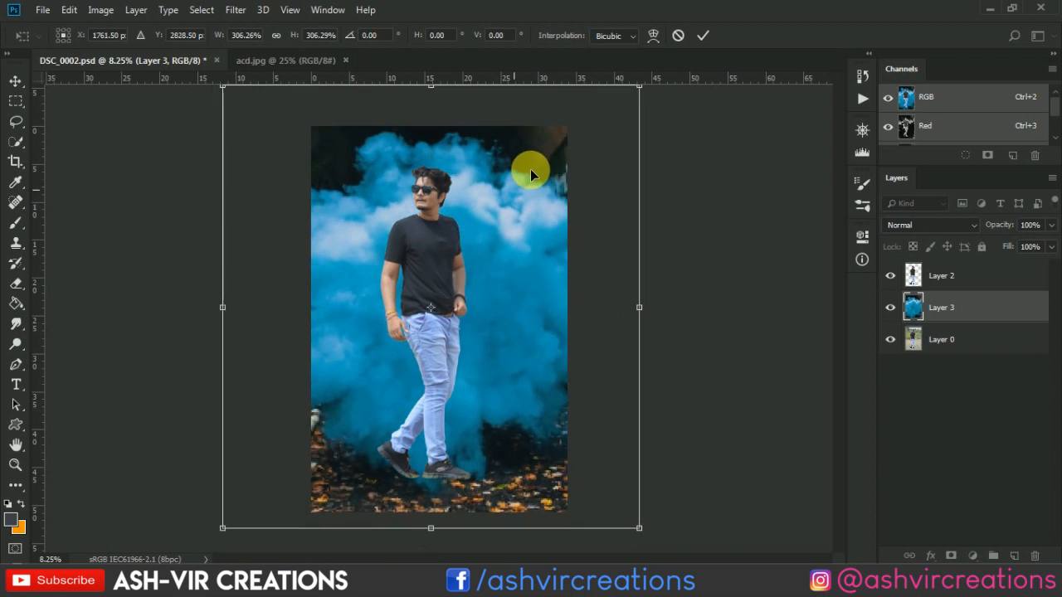
{"action": "key", "text": "Return"}
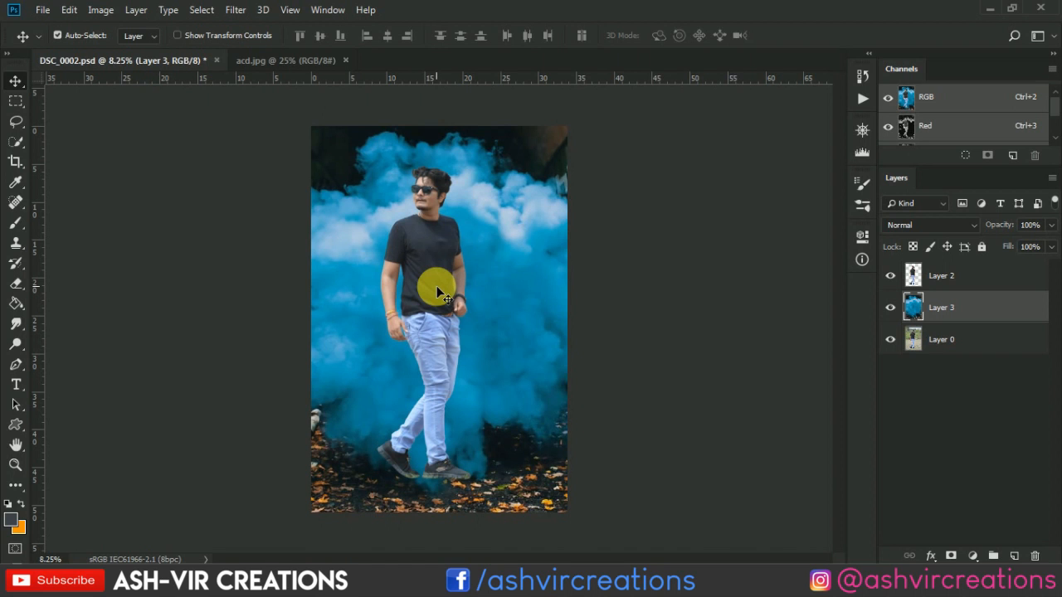
Step: In the acd.jpg document, smudge the top and back hair edges of the man on Layer 2 with 49% strength
{"action": "key", "text": "ctrl+Tab"}
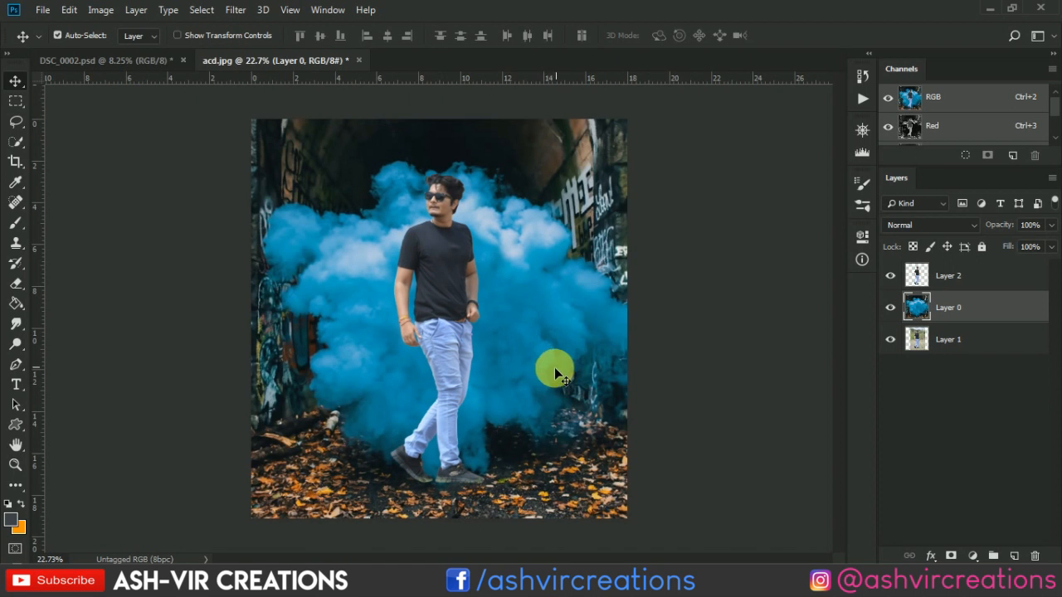
{"action": "key", "text": "ctrl+plus"}
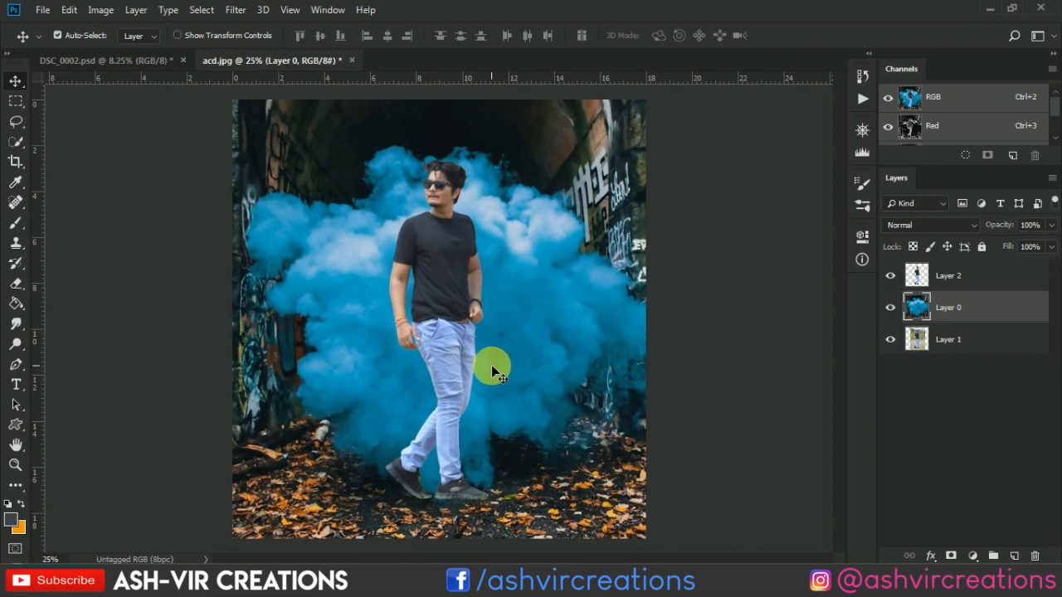
{"action": "scroll", "coordinate": [465, 360], "scroll_direction": "up", "scroll_amount": 1}
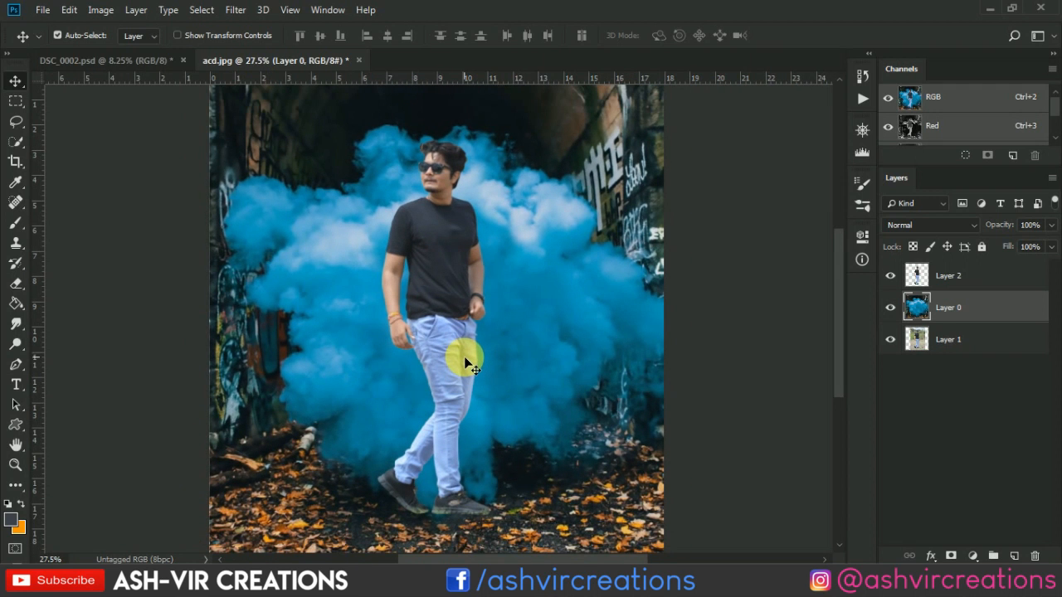
{"action": "left_click", "coordinate": [911, 281]}
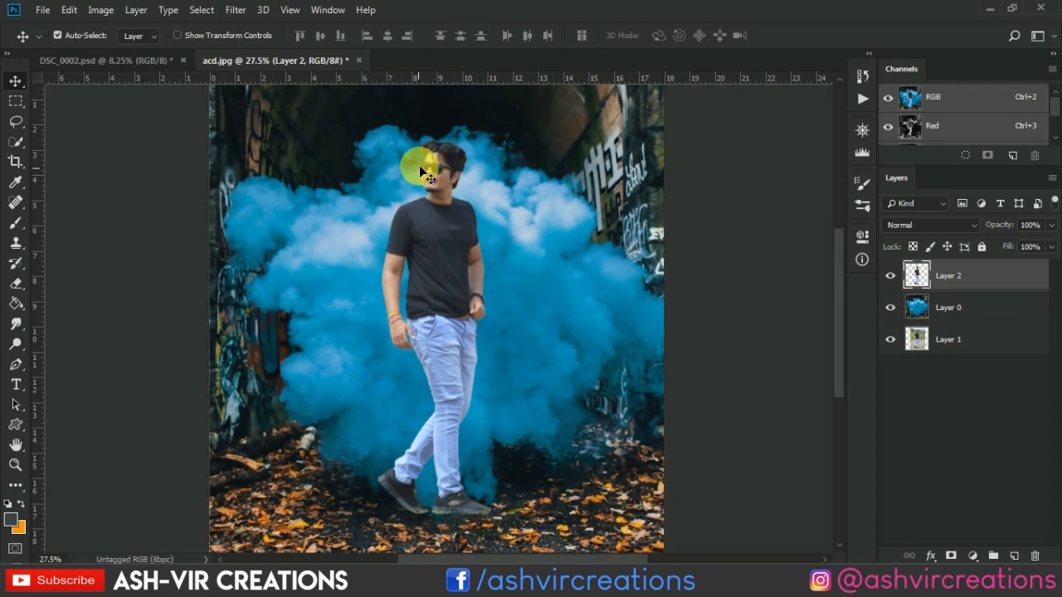
{"action": "scroll", "coordinate": [421, 164], "scroll_direction": "up", "scroll_amount": 10}
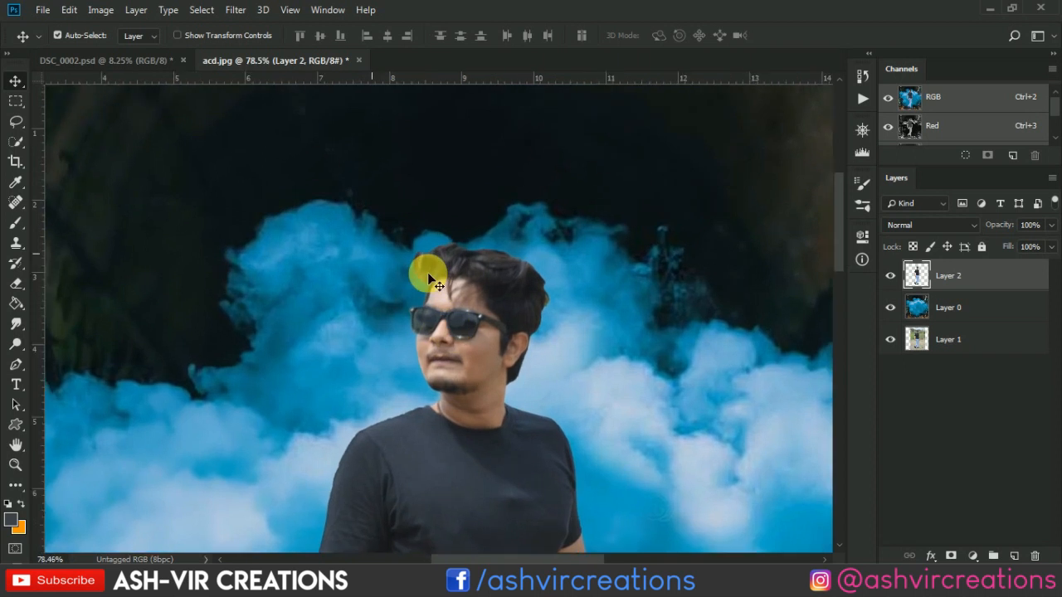
{"action": "scroll", "coordinate": [428, 272], "scroll_direction": "up", "scroll_amount": 9}
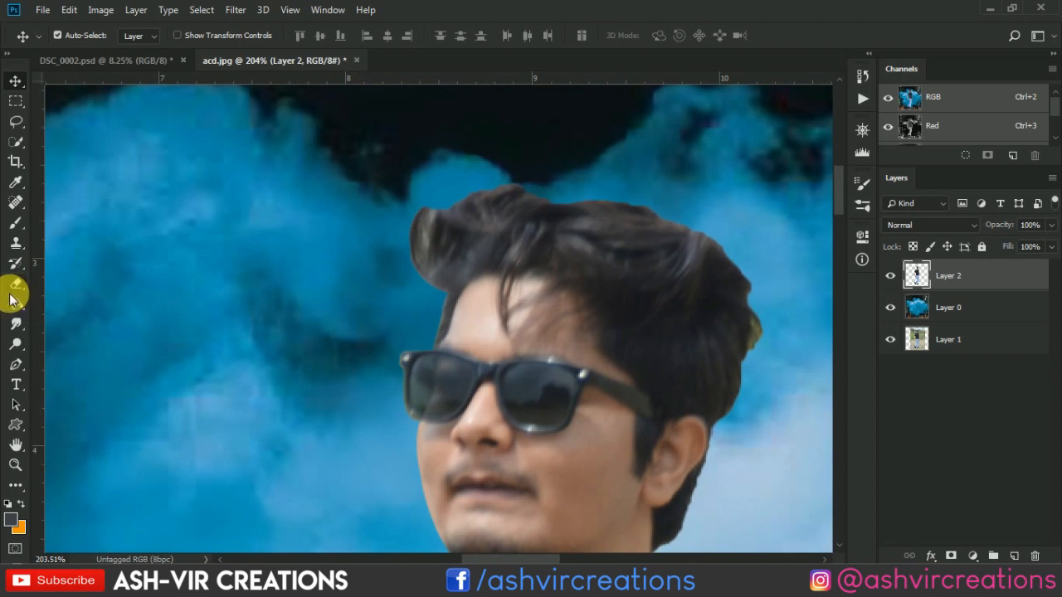
{"action": "left_click", "coordinate": [15, 324]}
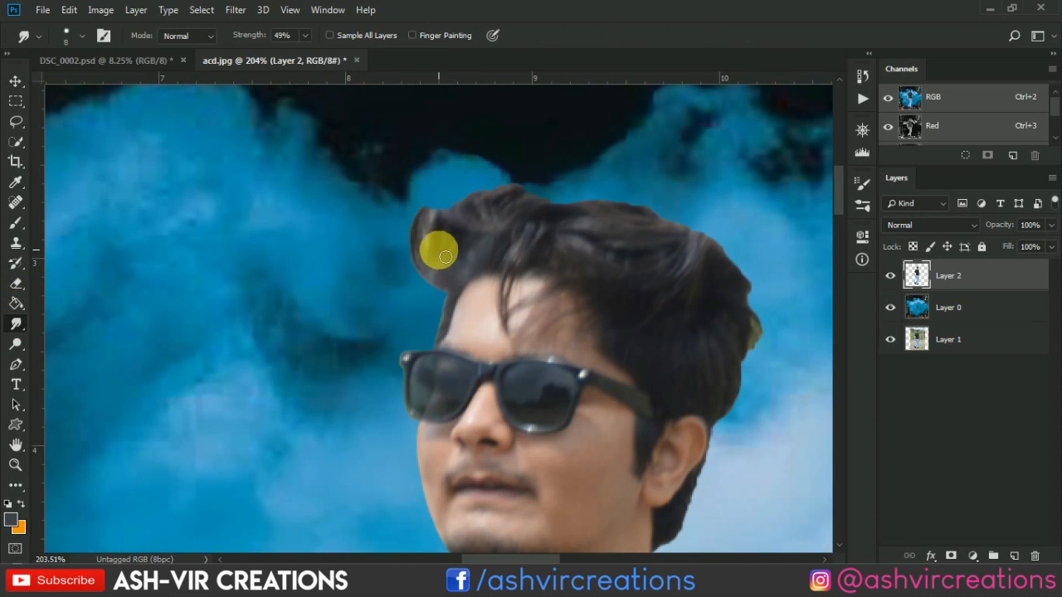
{"action": "mouse_move", "coordinate": [432, 228]}
{"action": "left_mouse_down"}
{"action": "mouse_move", "coordinate": [454, 196]}
{"action": "mouse_move", "coordinate": [443, 200]}
{"action": "mouse_move", "coordinate": [432, 223]}
{"action": "mouse_move", "coordinate": [458, 194]}
{"action": "mouse_move", "coordinate": [448, 227]}
{"action": "mouse_move", "coordinate": [486, 189]}
{"action": "mouse_move", "coordinate": [466, 211]}
{"action": "mouse_move", "coordinate": [528, 177]}
{"action": "mouse_move", "coordinate": [493, 203]}
{"action": "mouse_move", "coordinate": [578, 200]}
{"action": "mouse_move", "coordinate": [571, 194]}
{"action": "mouse_move", "coordinate": [538, 213]}
{"action": "mouse_move", "coordinate": [602, 203]}
{"action": "mouse_move", "coordinate": [565, 214]}
{"action": "mouse_move", "coordinate": [659, 215]}
{"action": "mouse_move", "coordinate": [632, 223]}
{"action": "mouse_move", "coordinate": [685, 224]}
{"action": "mouse_move", "coordinate": [662, 233]}
{"action": "mouse_move", "coordinate": [774, 287]}
{"action": "mouse_move", "coordinate": [715, 253]}
{"action": "mouse_move", "coordinate": [741, 259]}
{"action": "mouse_move", "coordinate": [696, 237]}
{"action": "mouse_move", "coordinate": [748, 272]}
{"action": "mouse_move", "coordinate": [729, 259]}
{"action": "mouse_move", "coordinate": [764, 289]}
{"action": "mouse_move", "coordinate": [776, 319]}
{"action": "mouse_move", "coordinate": [746, 297]}
{"action": "mouse_move", "coordinate": [776, 333]}
{"action": "mouse_move", "coordinate": [747, 289]}
{"action": "mouse_move", "coordinate": [767, 363]}
{"action": "mouse_move", "coordinate": [762, 319]}
{"action": "mouse_move", "coordinate": [770, 346]}
{"action": "mouse_move", "coordinate": [761, 303]}
{"action": "mouse_move", "coordinate": [749, 424]}
{"action": "mouse_move", "coordinate": [743, 371]}
{"action": "mouse_move", "coordinate": [743, 402]}
{"action": "left_mouse_up"}
Step: Set the Smudge brush size to 9 and soften the hair edge behind the ear down to the nape
{"action": "key", "text": "bracketright"}
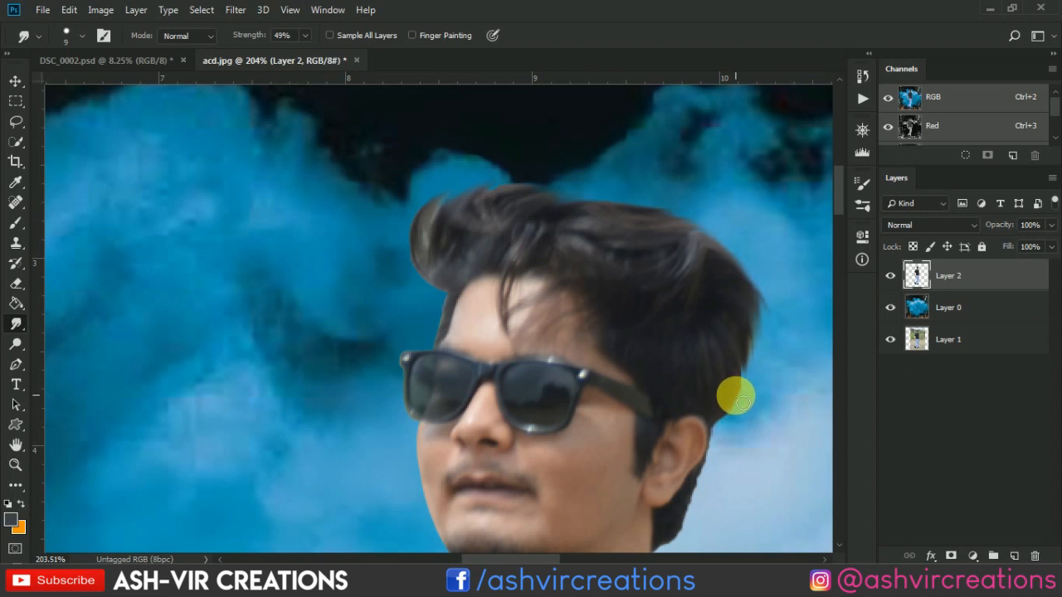
{"action": "mouse_move", "coordinate": [718, 463]}
{"action": "left_mouse_down"}
{"action": "mouse_move", "coordinate": [740, 403]}
{"action": "mouse_move", "coordinate": [743, 429]}
{"action": "mouse_move", "coordinate": [751, 364]}
{"action": "mouse_move", "coordinate": [752, 424]}
{"action": "mouse_move", "coordinate": [742, 367]}
{"action": "mouse_move", "coordinate": [734, 456]}
{"action": "mouse_move", "coordinate": [694, 523]}
{"action": "mouse_move", "coordinate": [699, 498]}
{"action": "mouse_move", "coordinate": [619, 317]}
{"action": "left_mouse_up"}
{"action": "scroll", "coordinate": [687, 516], "scroll_direction": "down", "scroll_amount": 2}
{"action": "scroll", "coordinate": [622, 332], "scroll_direction": "up", "scroll_amount": 8}
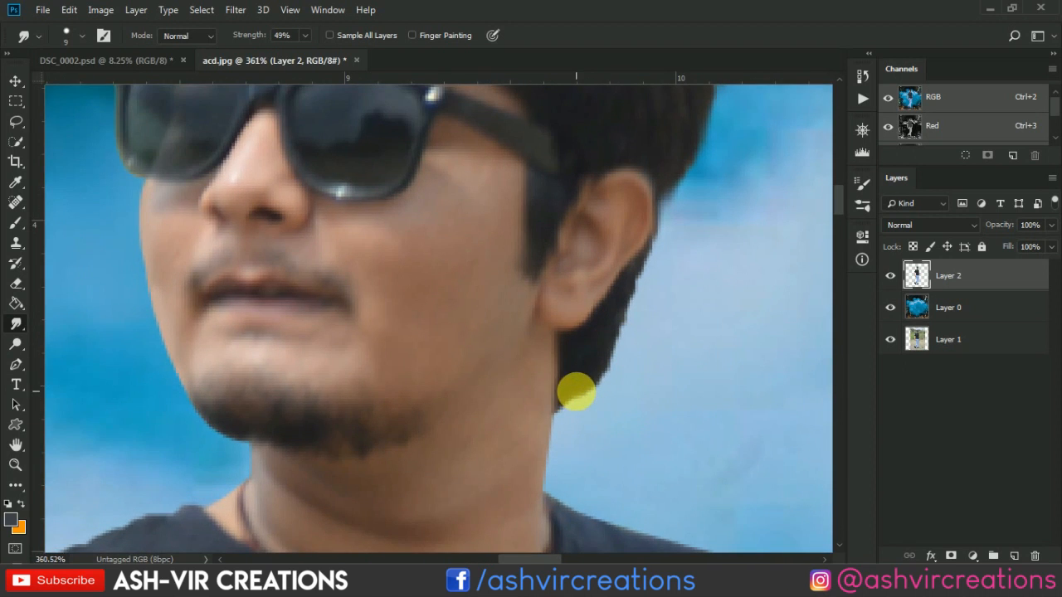
{"action": "mouse_move", "coordinate": [589, 402]}
{"action": "left_mouse_down"}
{"action": "mouse_move", "coordinate": [620, 392]}
{"action": "mouse_move", "coordinate": [650, 305]}
{"action": "mouse_move", "coordinate": [609, 420]}
{"action": "mouse_move", "coordinate": [620, 367]}
{"action": "mouse_move", "coordinate": [596, 417]}
{"action": "mouse_move", "coordinate": [598, 336]}
{"action": "mouse_move", "coordinate": [594, 387]}
{"action": "mouse_move", "coordinate": [605, 396]}
{"action": "mouse_move", "coordinate": [614, 317]}
{"action": "left_mouse_up"}
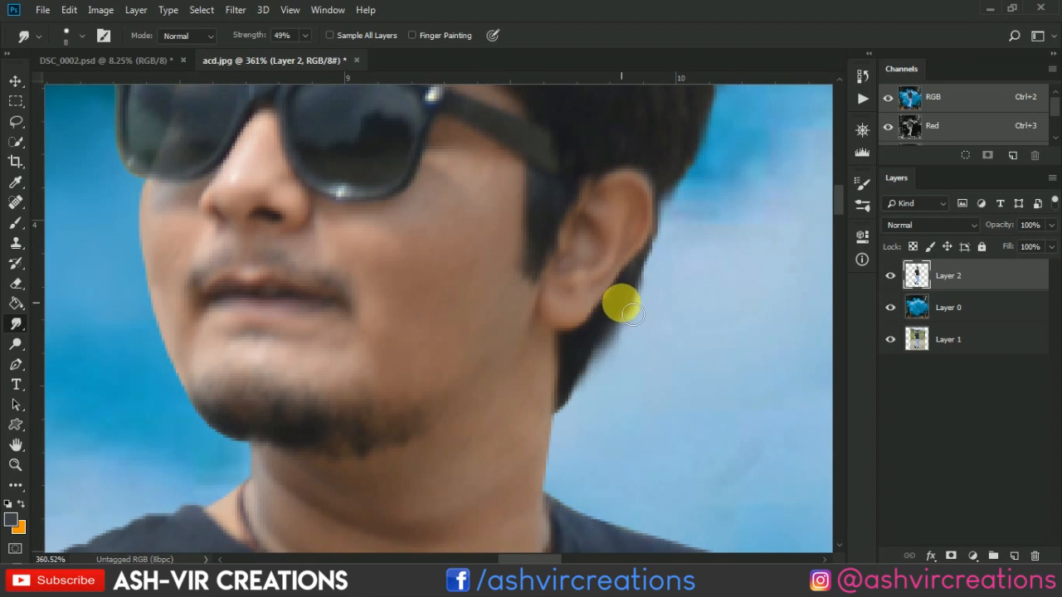
{"action": "scroll", "coordinate": [631, 313], "scroll_direction": "down", "scroll_amount": 3}
{"action": "scroll", "coordinate": [632, 317], "scroll_direction": "up", "scroll_amount": 2}
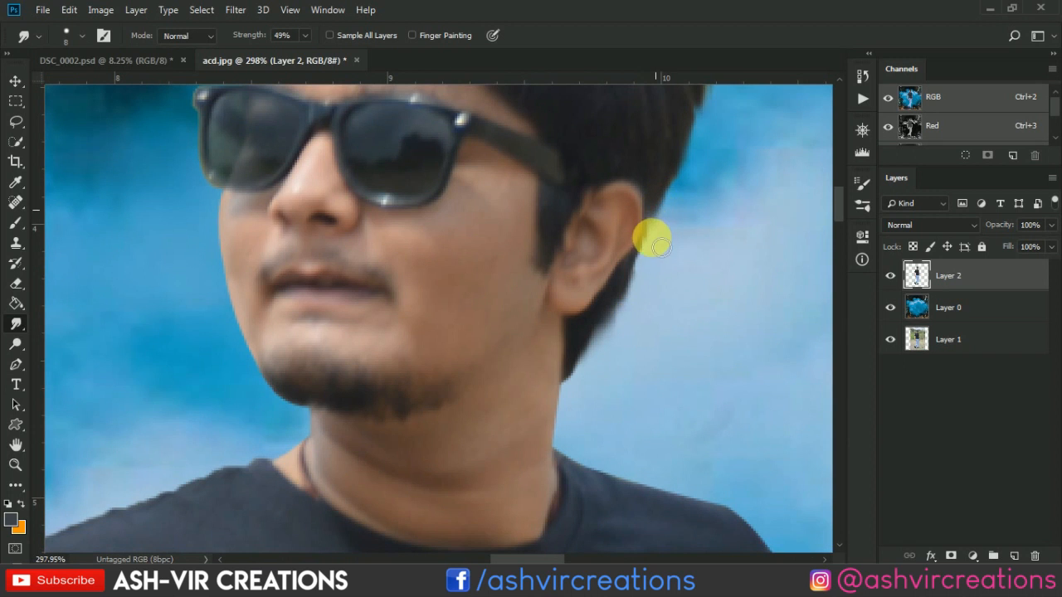
{"action": "scroll", "coordinate": [649, 292], "scroll_direction": "down", "scroll_amount": 2}
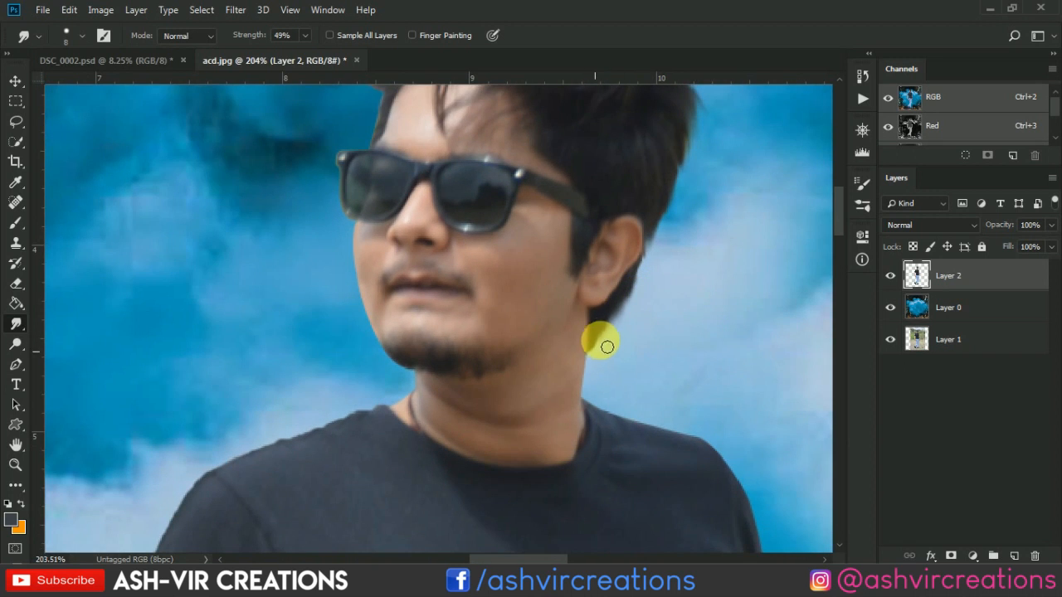
Step: Smudge the hairline beside the forehead and the outer edge of the front curl, reducing the brush size to 6
{"action": "scroll", "coordinate": [612, 320], "scroll_direction": "down", "scroll_amount": 2}
{"action": "scroll", "coordinate": [426, 166], "scroll_direction": "up", "scroll_amount": 3}
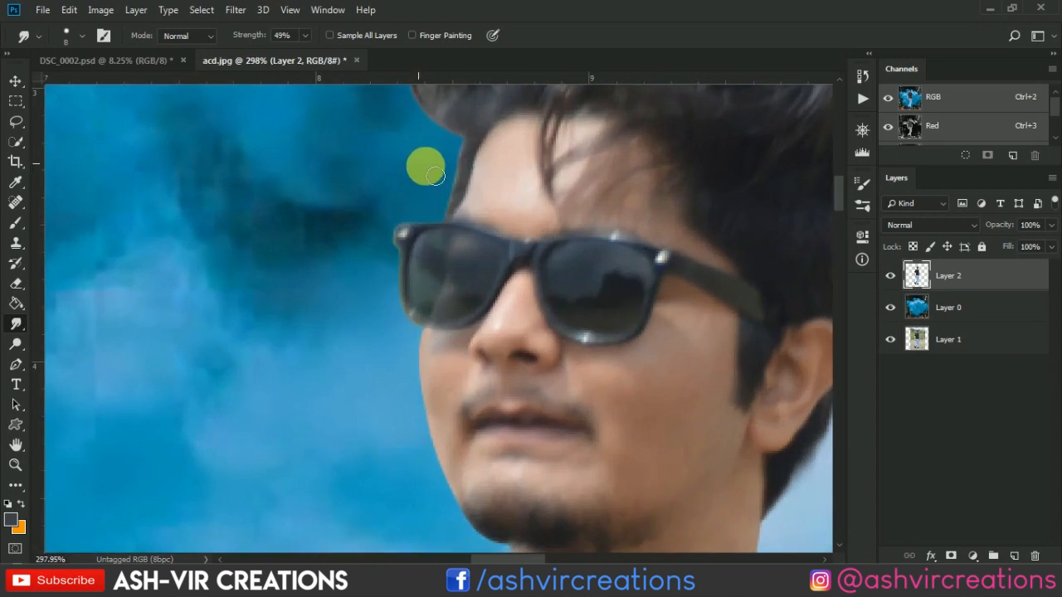
{"action": "scroll", "coordinate": [508, 377], "scroll_direction": "up", "scroll_amount": 1}
{"action": "left_click_drag", "start_coordinate": [508, 377], "coordinate": [508, 381]}
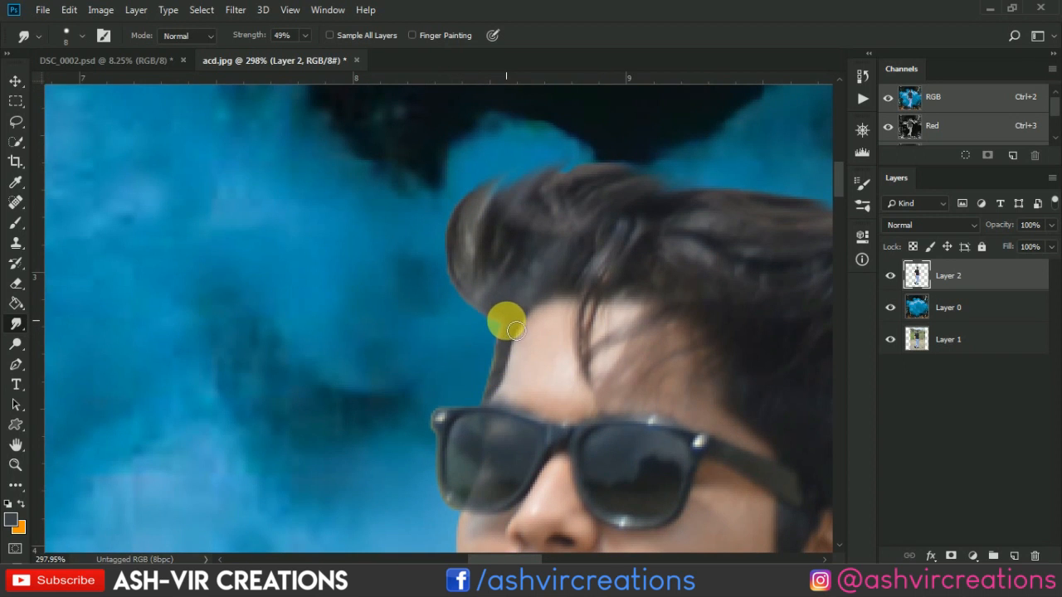
{"action": "left_click_drag", "start_coordinate": [507, 321], "coordinate": [486, 385]}
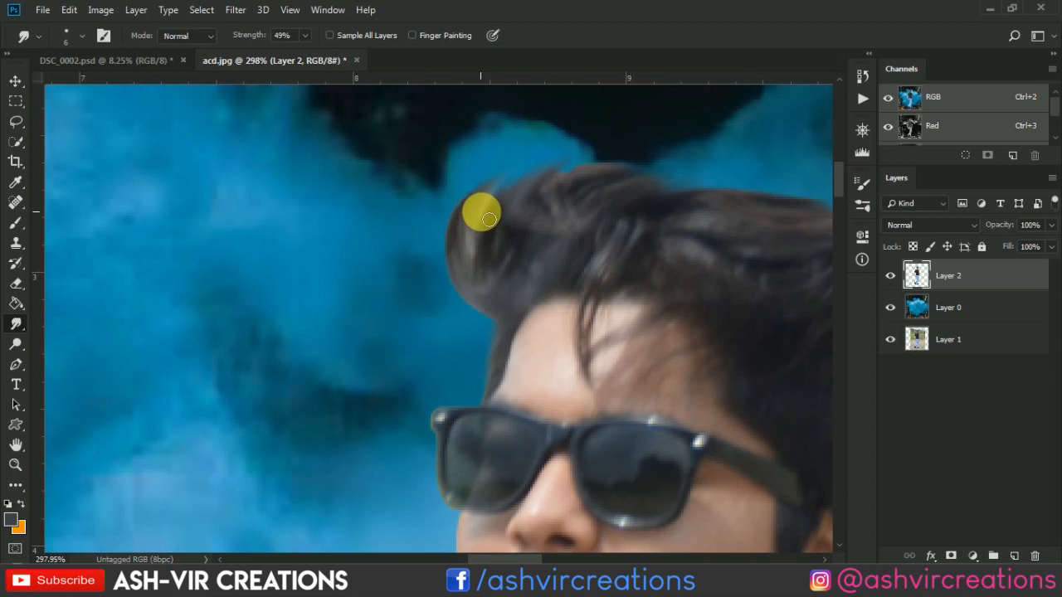
{"action": "left_click_drag", "start_coordinate": [480, 209], "coordinate": [514, 177]}
{"action": "scroll", "coordinate": [534, 193], "scroll_direction": "down", "scroll_amount": 5}
{"action": "scroll", "coordinate": [566, 189], "scroll_direction": "up", "scroll_amount": 3}
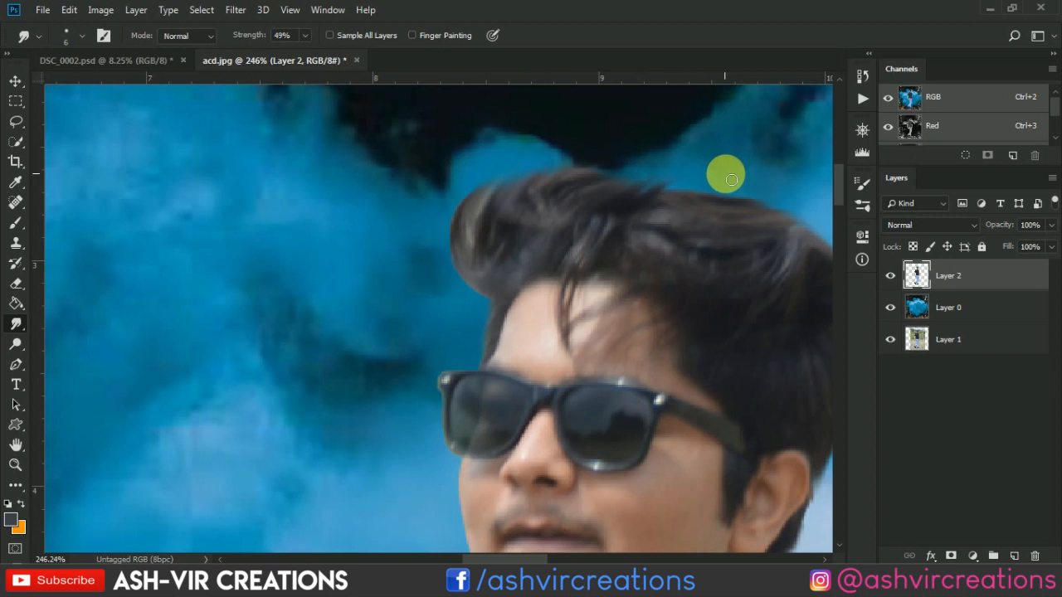
{"action": "scroll", "coordinate": [723, 184], "scroll_direction": "down", "scroll_amount": 5}
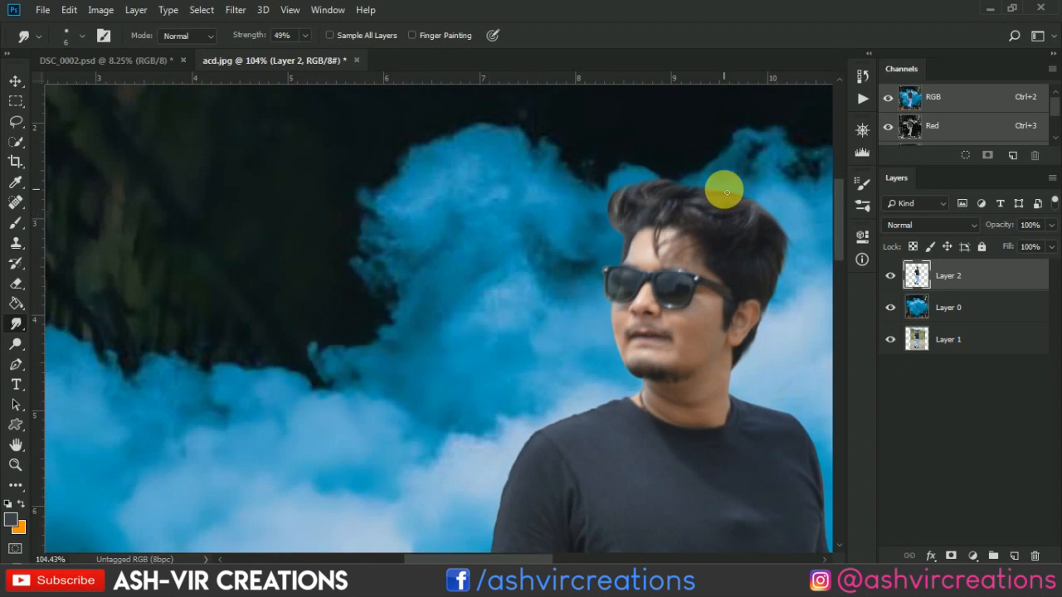
{"action": "scroll", "coordinate": [723, 187], "scroll_direction": "up", "scroll_amount": 4}
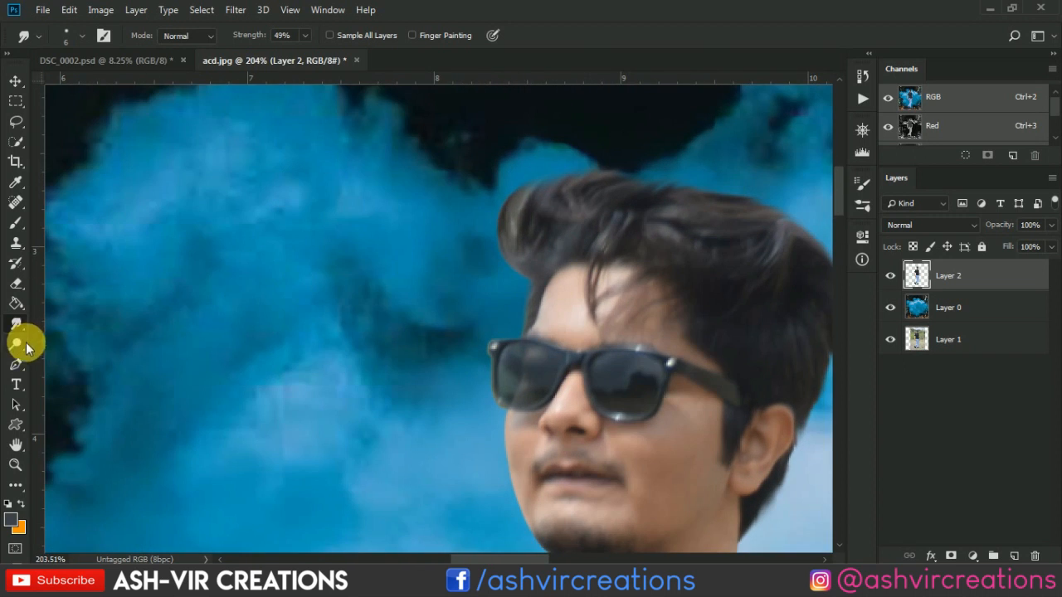
{"action": "left_click", "coordinate": [18, 349]}
{"action": "left_click", "coordinate": [54, 358]}
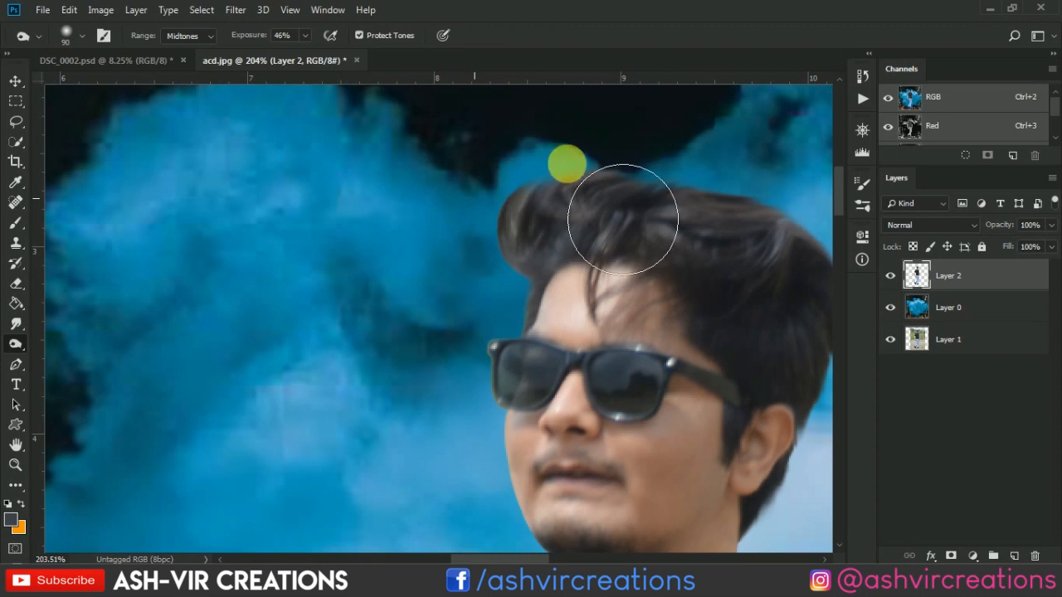
{"action": "scroll", "coordinate": [547, 211], "scroll_direction": "down", "scroll_amount": 5}
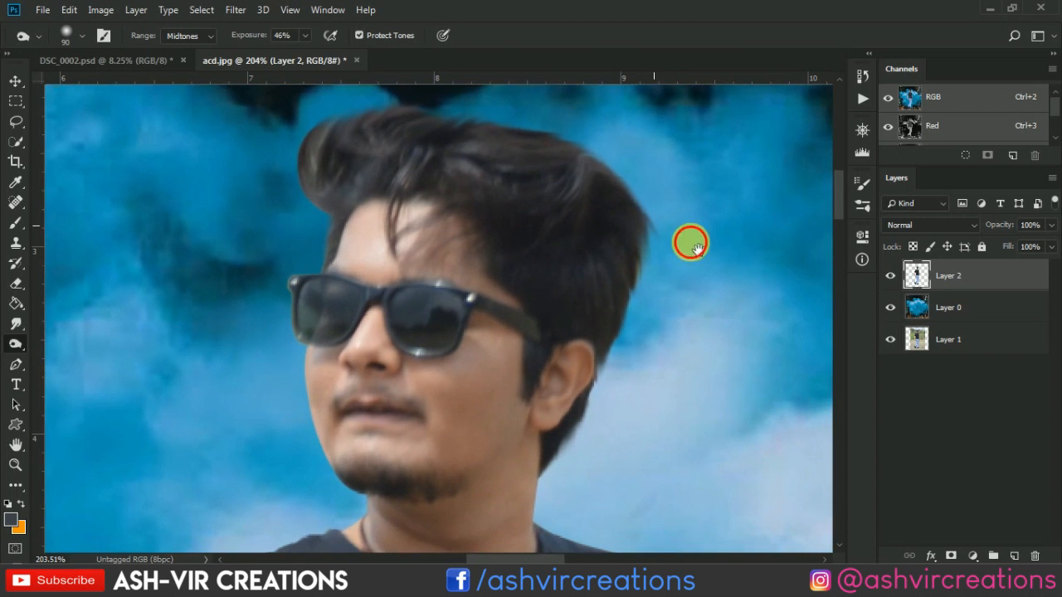
{"action": "scroll", "coordinate": [697, 365], "scroll_direction": "down", "scroll_amount": 4}
{"action": "scroll", "coordinate": [542, 257], "scroll_direction": "up", "scroll_amount": 2}
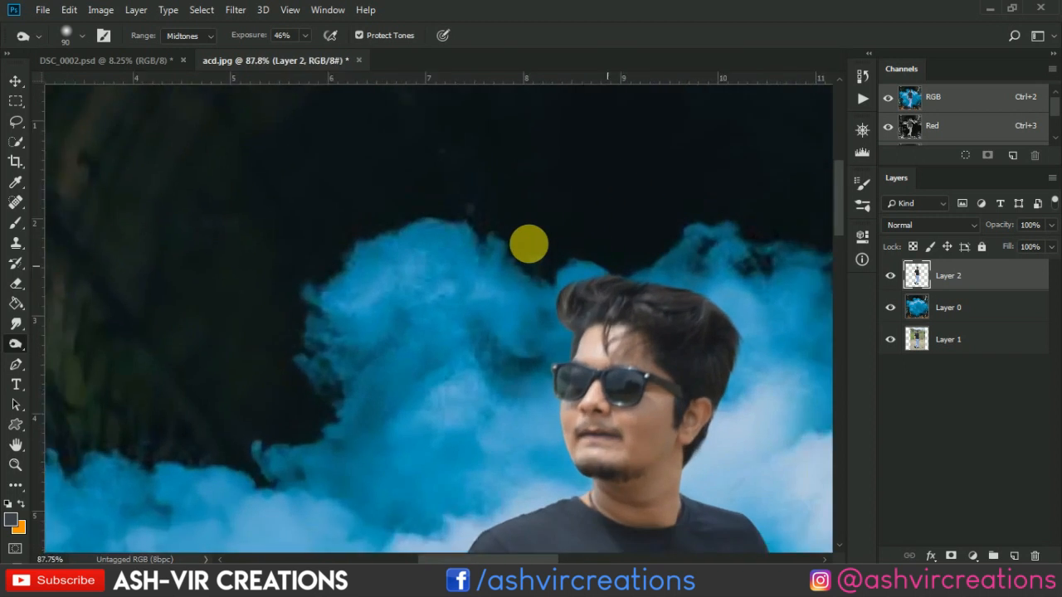
{"action": "scroll", "coordinate": [543, 261], "scroll_direction": "down", "scroll_amount": 2}
{"action": "scroll", "coordinate": [531, 271], "scroll_direction": "up", "scroll_amount": 5}
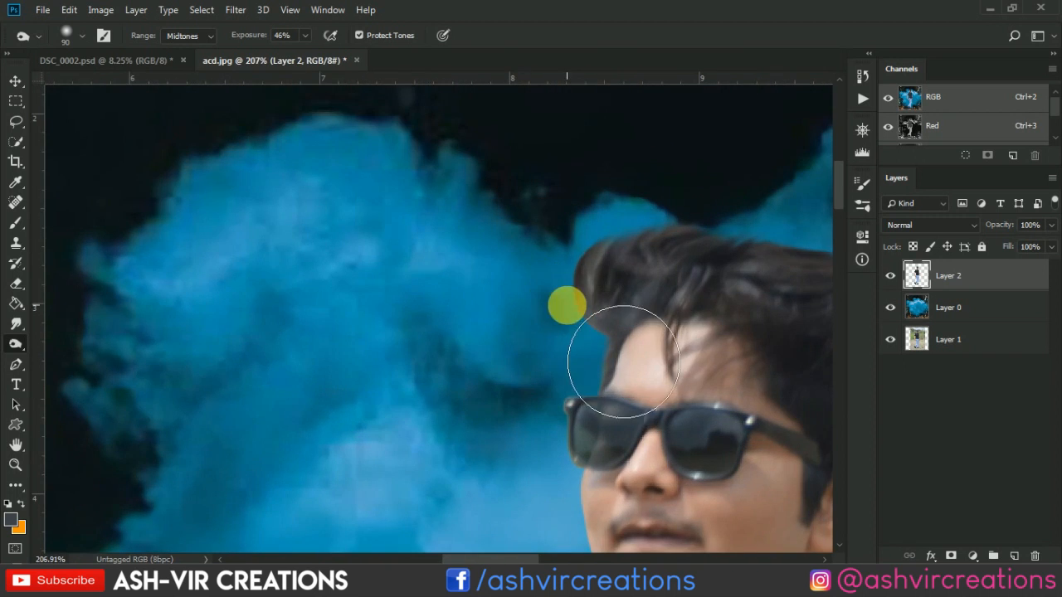
Step: Refine the hair edge above the sunglasses and around the front curl with more Smudge strokes, and return to the Move tool
{"action": "left_click", "coordinate": [16, 323]}
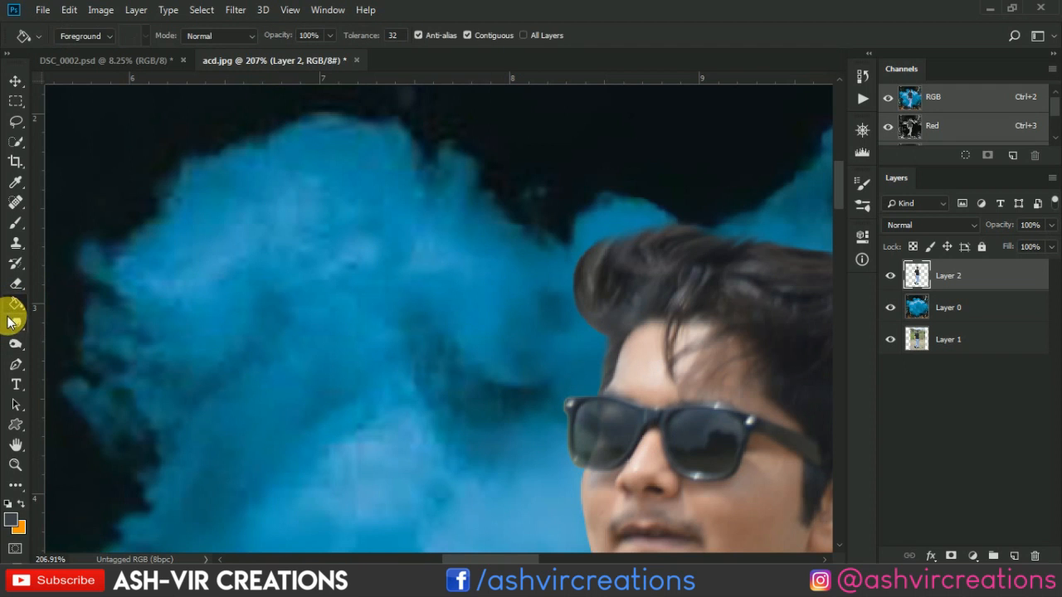
{"action": "scroll", "coordinate": [532, 365], "scroll_direction": "up", "scroll_amount": 3}
{"action": "left_click_drag", "start_coordinate": [570, 375], "coordinate": [455, 308]}
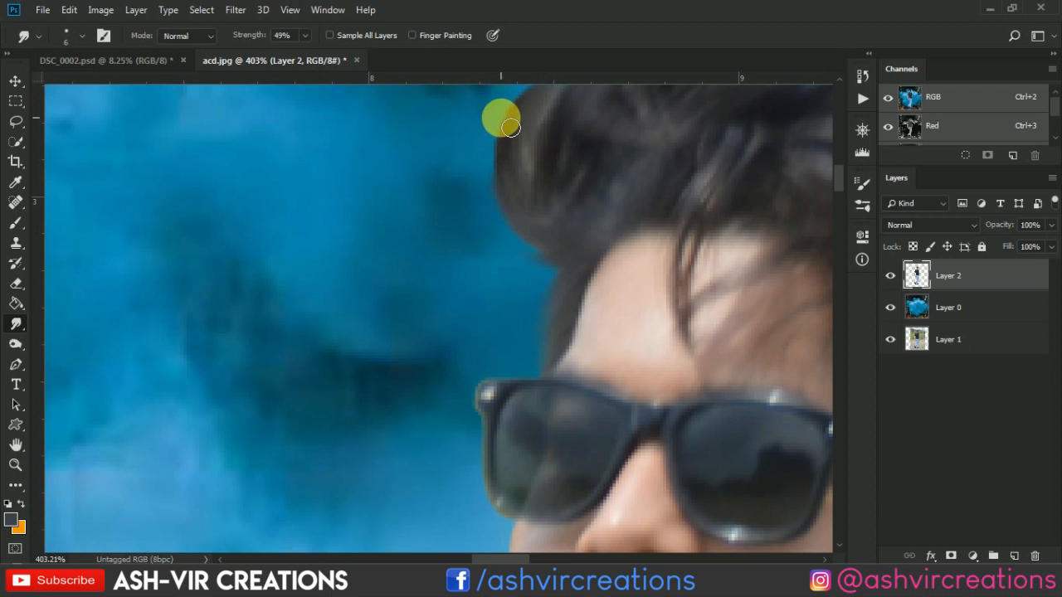
{"action": "scroll", "coordinate": [503, 119], "scroll_direction": "down", "scroll_amount": 5}
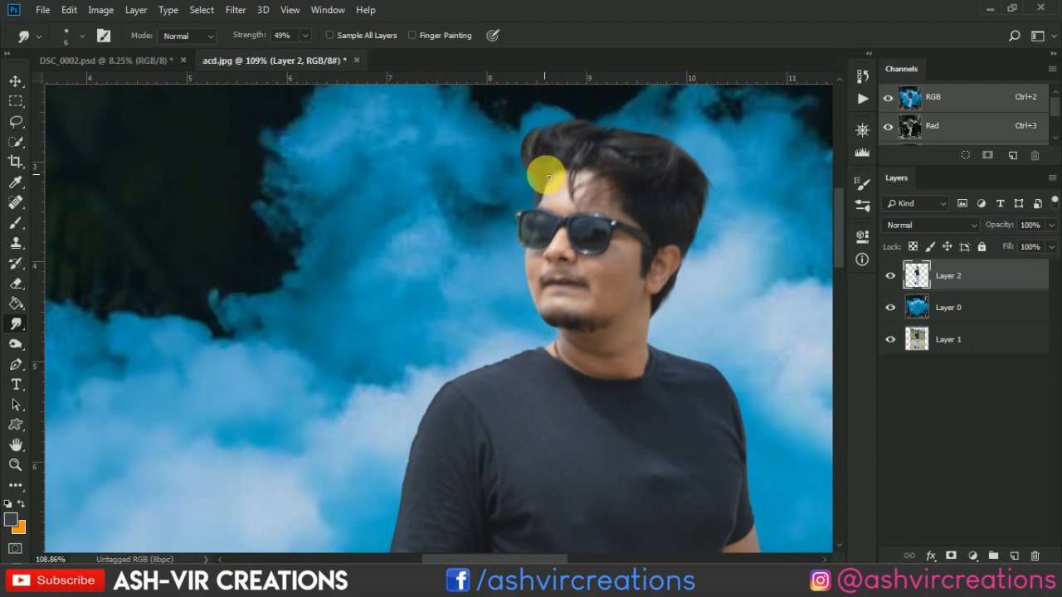
{"action": "scroll", "coordinate": [648, 304], "scroll_direction": "up", "scroll_amount": 3}
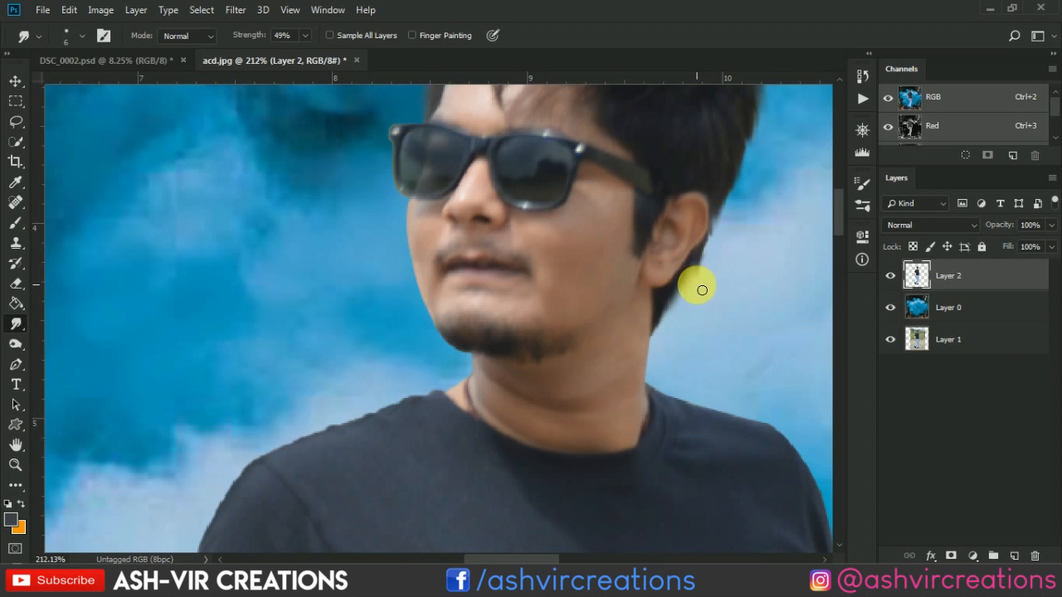
{"action": "scroll", "coordinate": [707, 264], "scroll_direction": "down", "scroll_amount": 8}
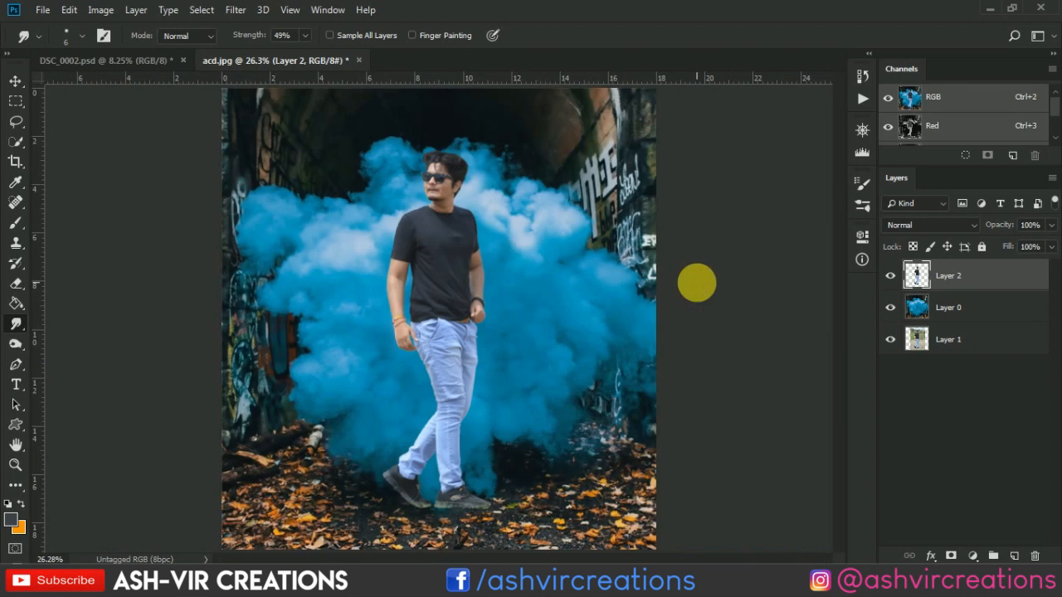
{"action": "scroll", "coordinate": [476, 272], "scroll_direction": "down", "scroll_amount": 2}
{"action": "key", "text": "v"}
{"action": "scroll", "coordinate": [455, 257], "scroll_direction": "down", "scroll_amount": 1}
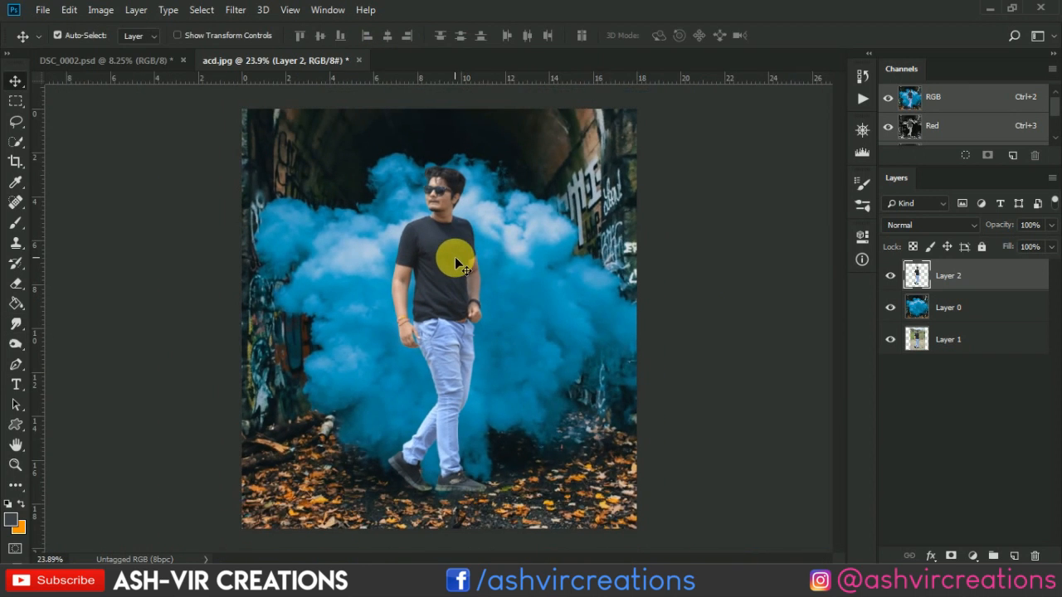
{"action": "scroll", "coordinate": [461, 261], "scroll_direction": "up", "scroll_amount": 1}
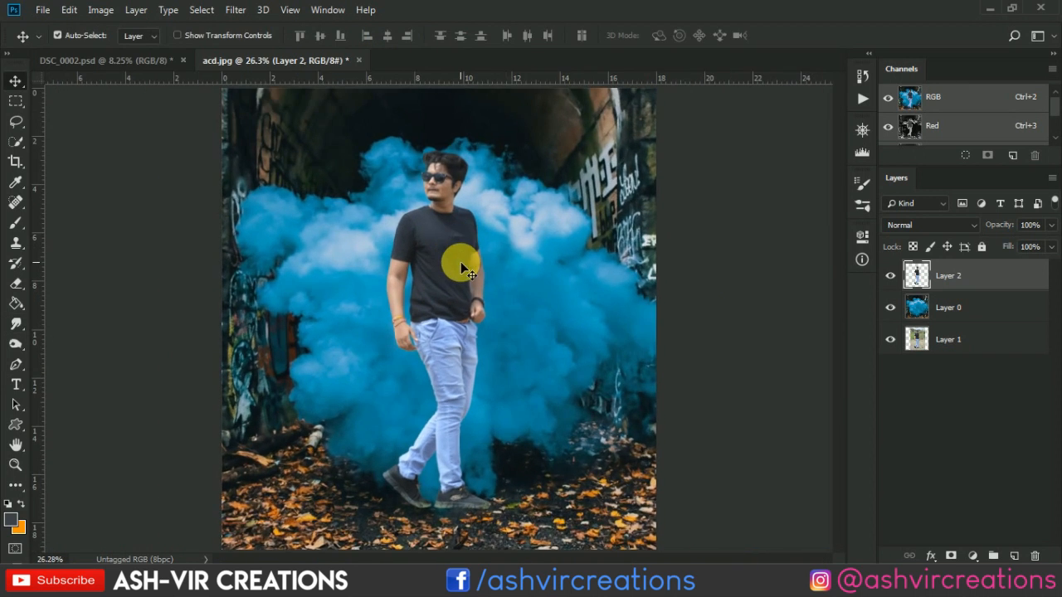
Step: Add a Color Lookup adjustment clipped to Layer 2, using the AVCINE-mood + gold-3.CUBE 3D LUT
{"action": "left_click", "coordinate": [973, 555]}
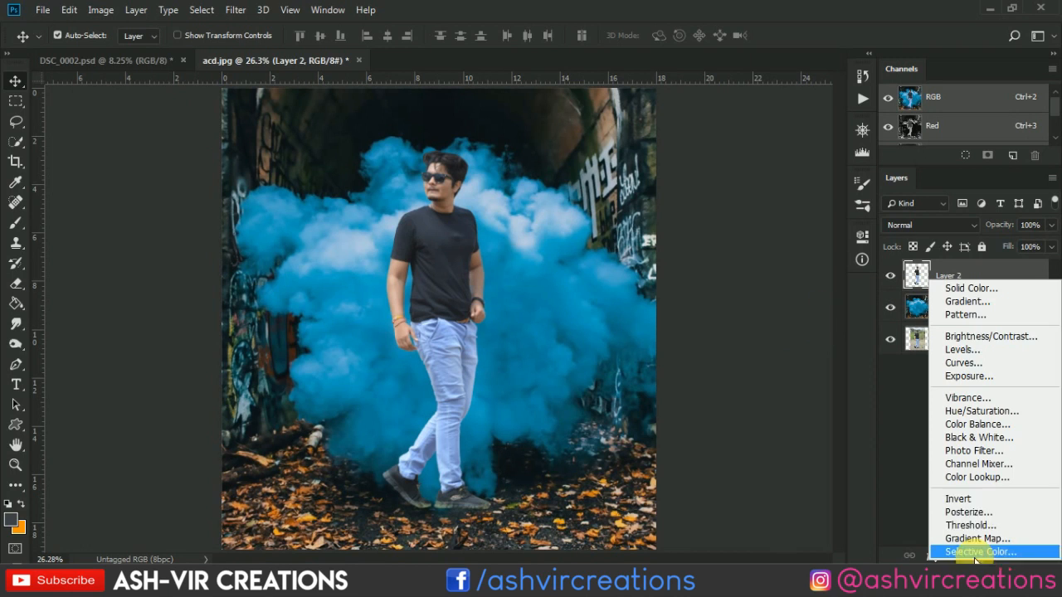
{"action": "left_click", "coordinate": [982, 478]}
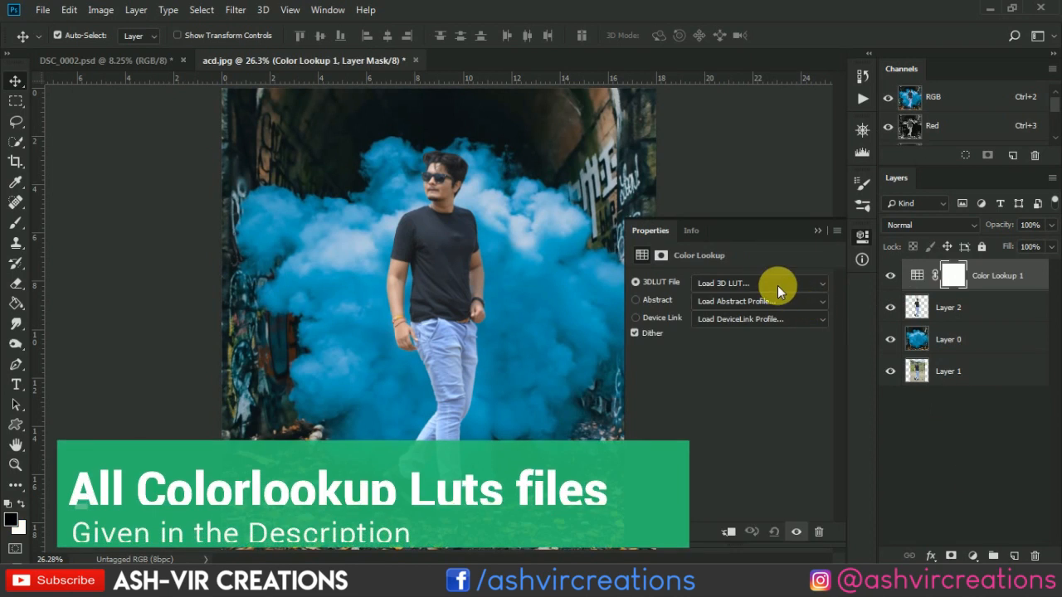
{"action": "left_click", "coordinate": [778, 283]}
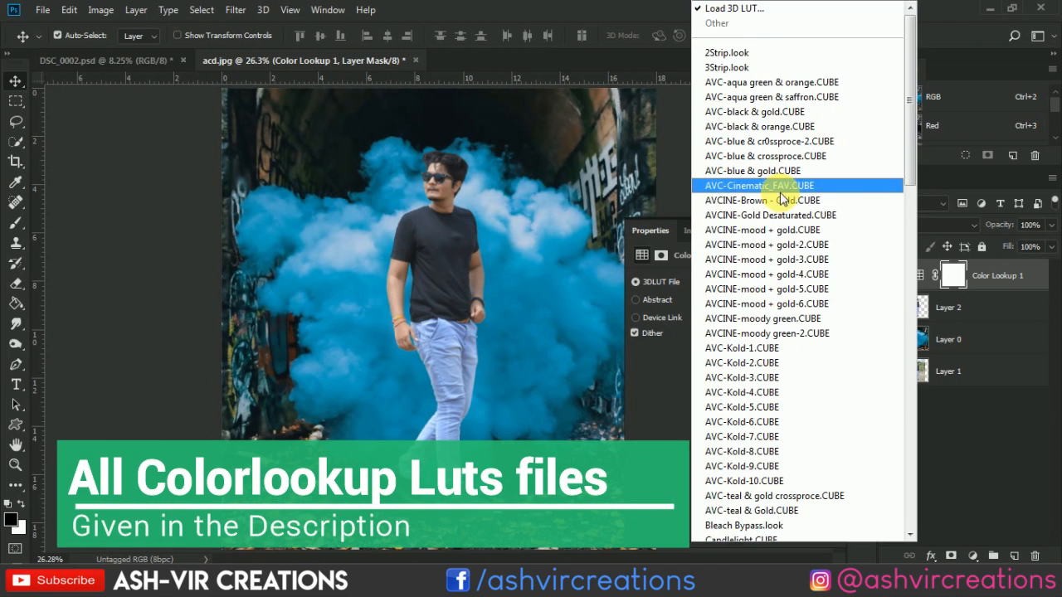
{"action": "left_click", "coordinate": [782, 243]}
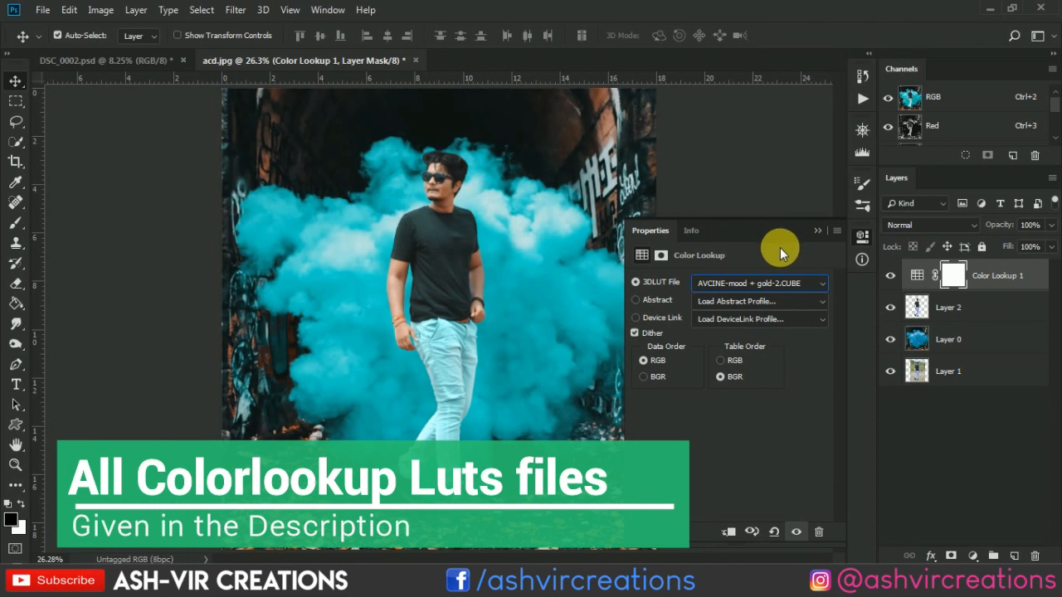
{"action": "left_click", "coordinate": [732, 532]}
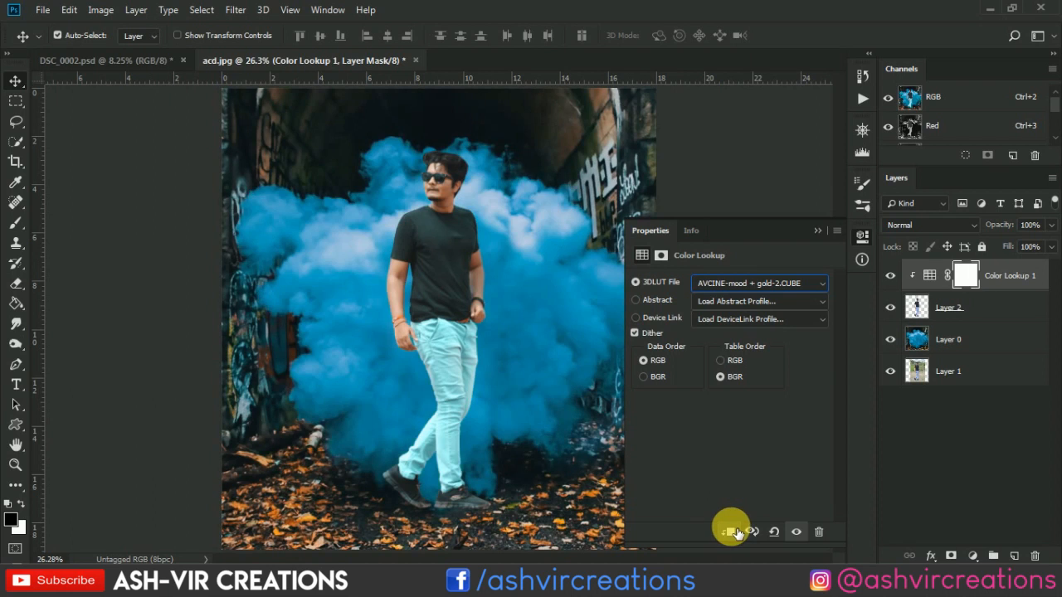
{"action": "left_click", "coordinate": [720, 281]}
{"action": "left_click", "coordinate": [768, 27]}
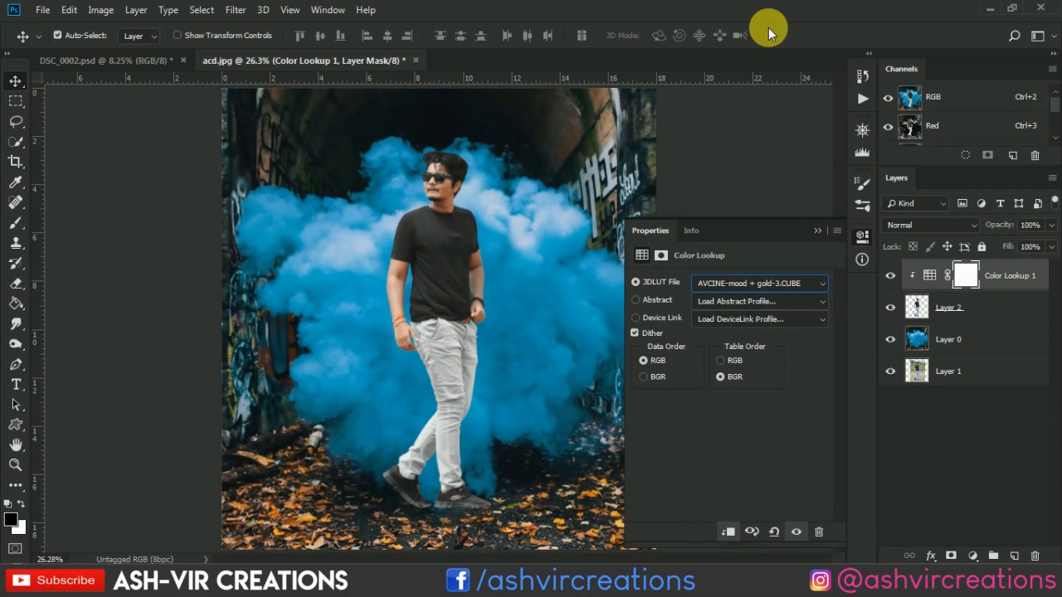
{"action": "left_click", "coordinate": [815, 230]}
Step: Toggle Color Lookup 1 off and on to compare the man's color grading, and review its LUT settings
{"action": "left_click", "coordinate": [893, 276]}
{"action": "left_click", "coordinate": [893, 276]}
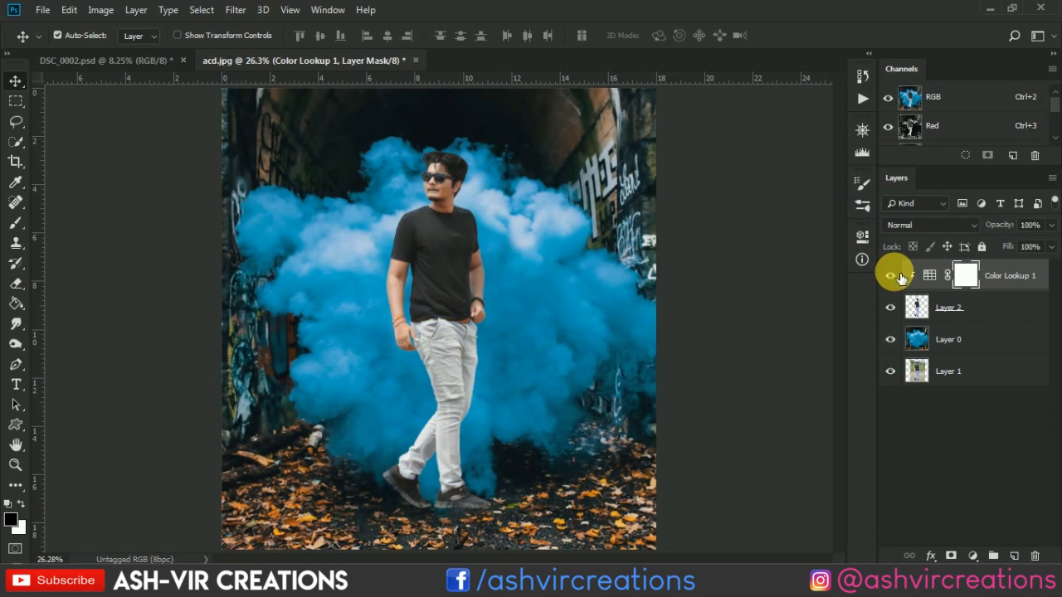
{"action": "left_click", "coordinate": [897, 275]}
{"action": "left_click", "coordinate": [893, 274]}
{"action": "scroll", "coordinate": [465, 359], "scroll_direction": "down", "scroll_amount": 1}
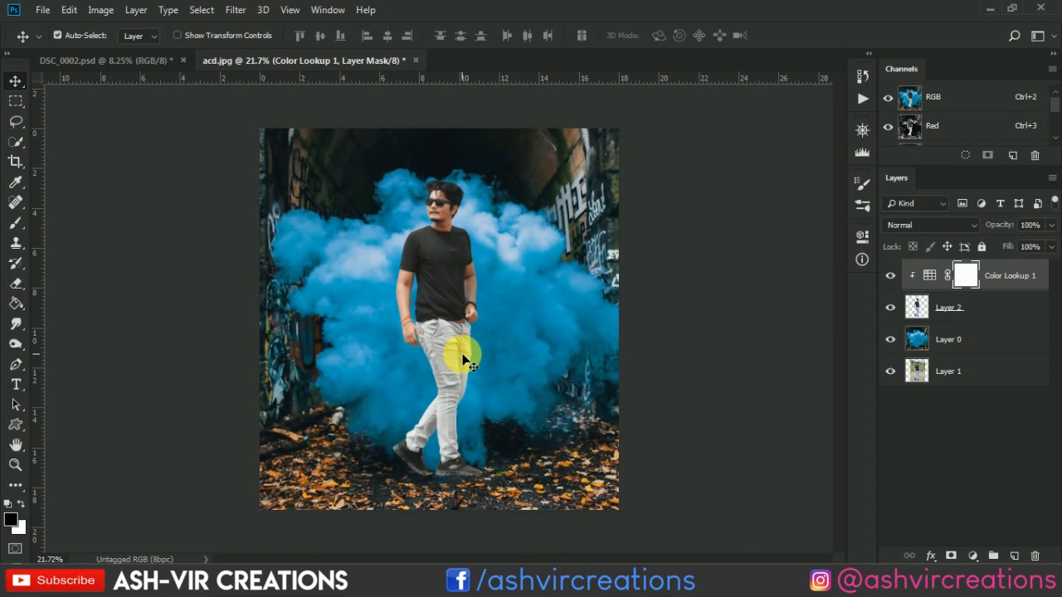
{"action": "scroll", "coordinate": [478, 344], "scroll_direction": "up", "scroll_amount": 1}
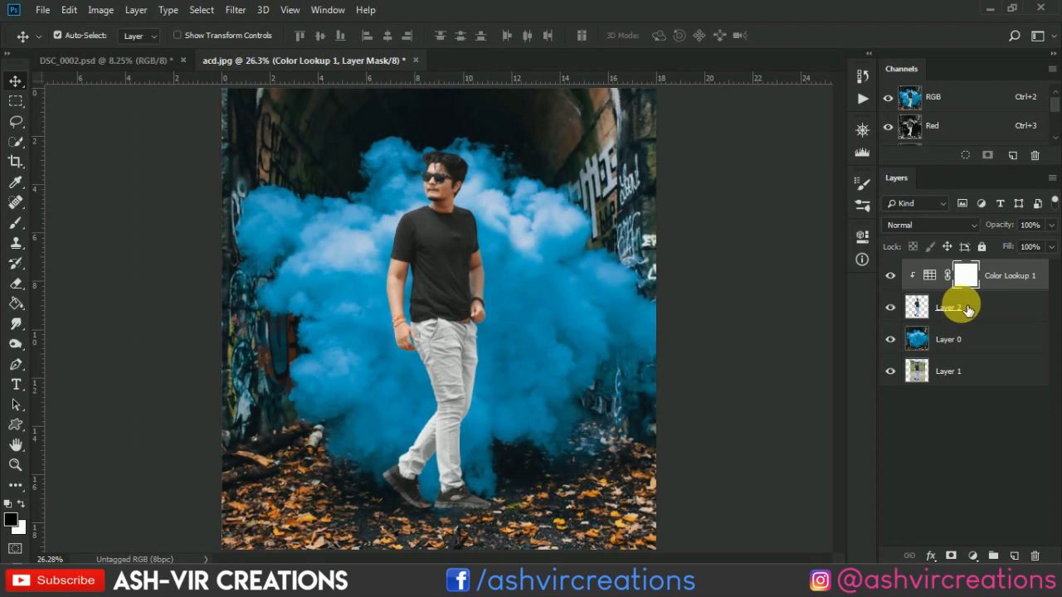
{"action": "double_click", "coordinate": [931, 276]}
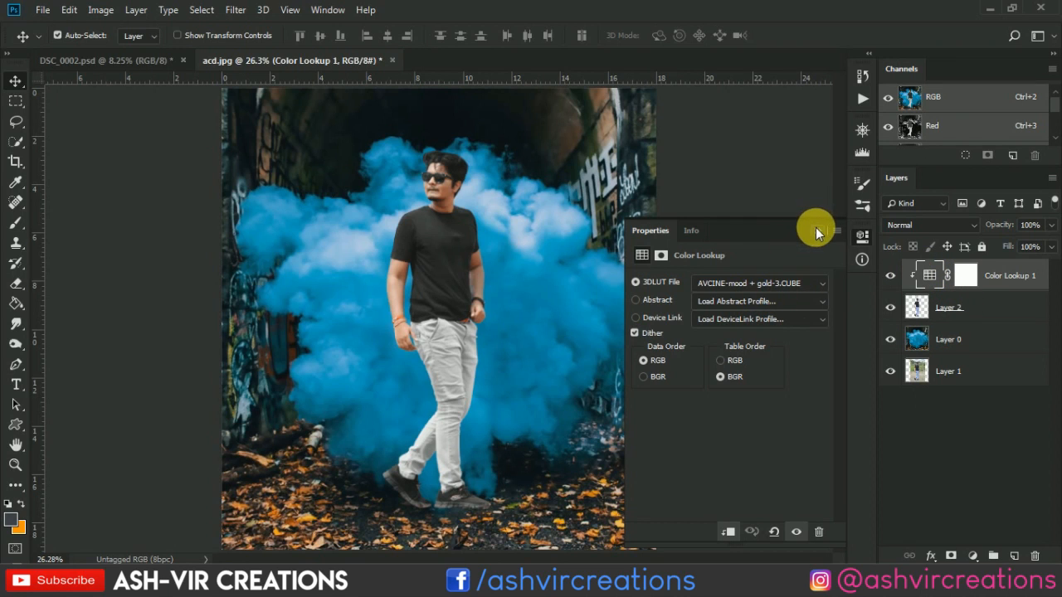
{"action": "left_click", "coordinate": [816, 228]}
Step: Duplicate Layer 1 within acd.jpg as Layer 1 copy and place the copy directly above Layer 0
{"action": "left_click", "coordinate": [975, 353]}
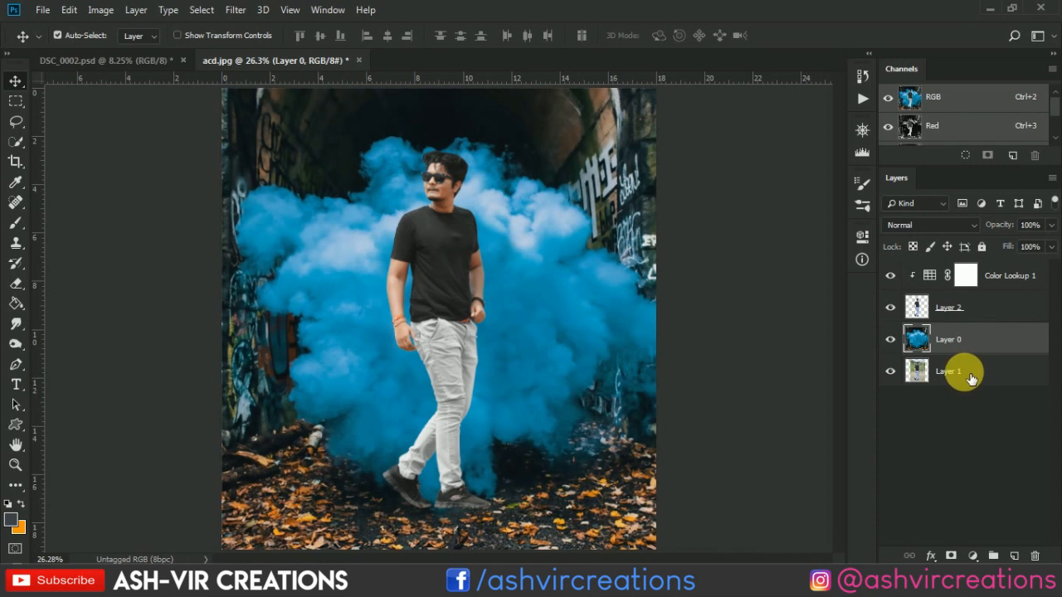
{"action": "left_click", "coordinate": [969, 375]}
{"action": "right_click", "coordinate": [967, 372]}
{"action": "left_click", "coordinate": [844, 81]}
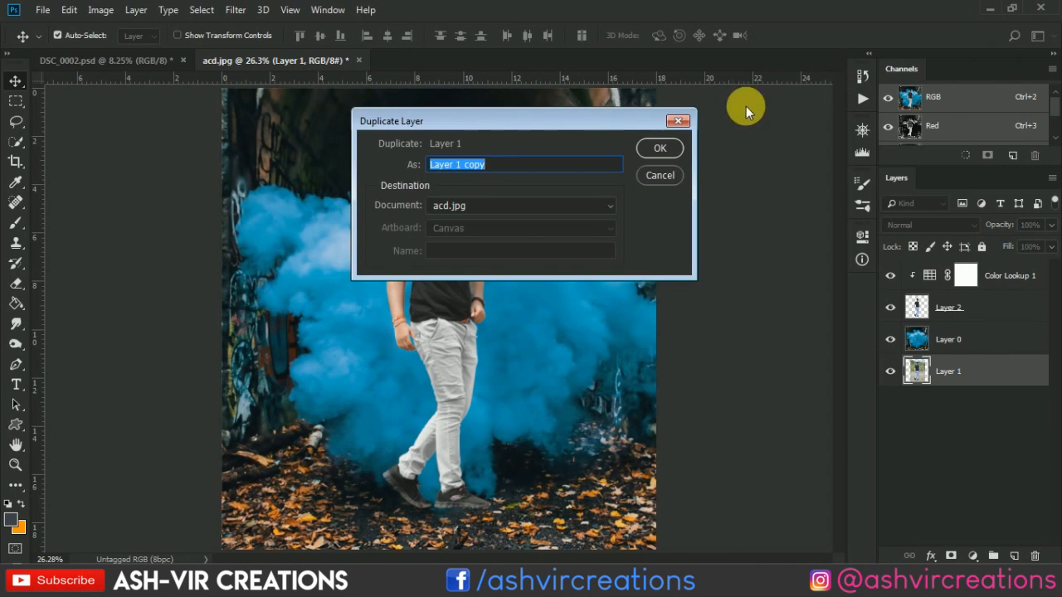
{"action": "left_click", "coordinate": [672, 149]}
{"action": "left_click_drag", "start_coordinate": [969, 361], "coordinate": [962, 336]}
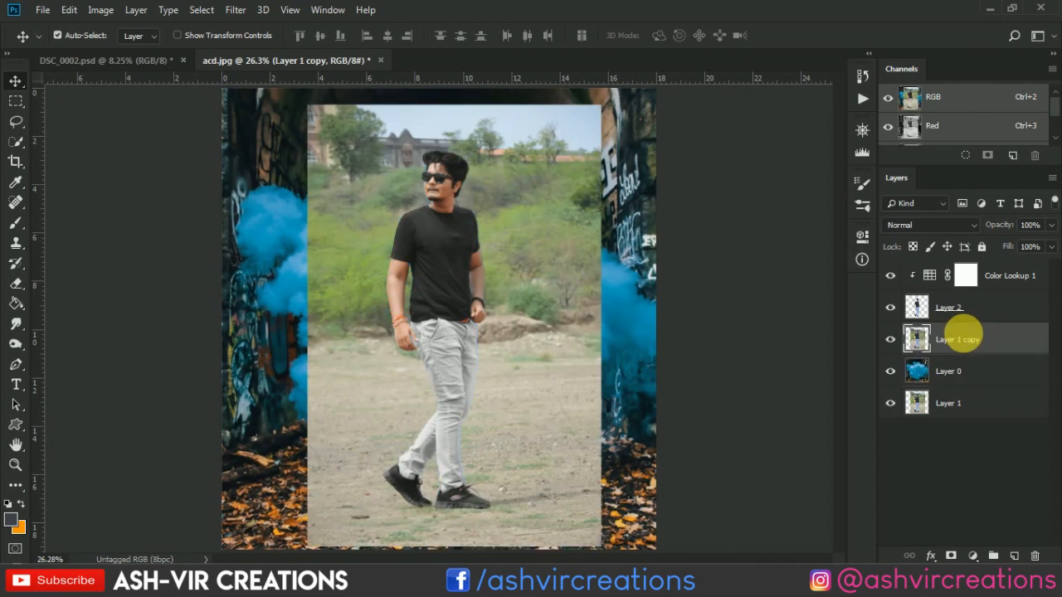
Step: Lasso the ground around the man's shoes on Layer 1 copy and copy that area to a new layer
{"action": "scroll", "coordinate": [578, 421], "scroll_direction": "down", "scroll_amount": 2}
{"action": "scroll", "coordinate": [457, 516], "scroll_direction": "up", "scroll_amount": 4}
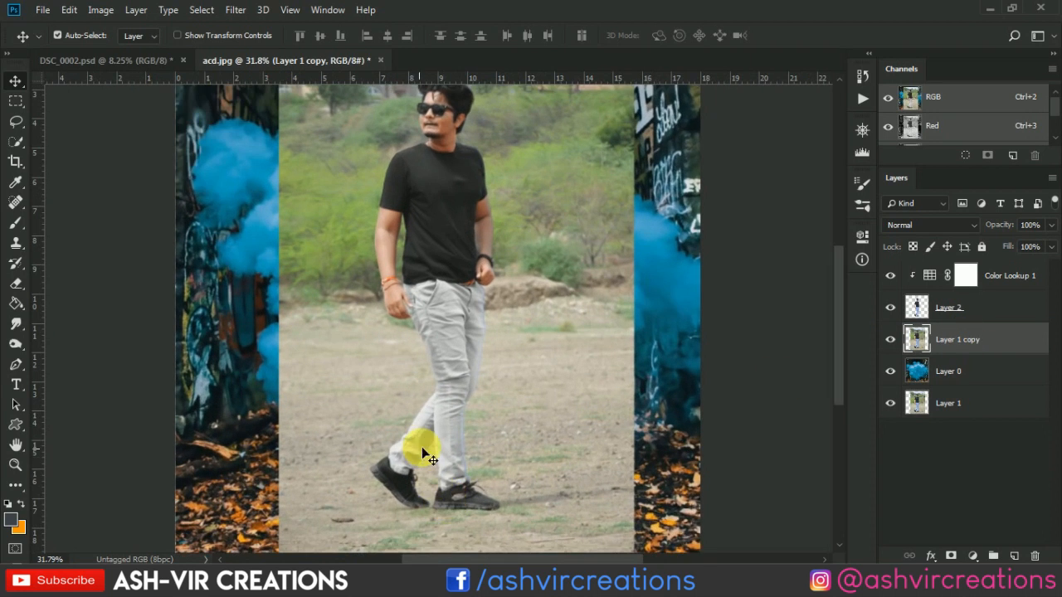
{"action": "left_click", "coordinate": [16, 121]}
{"action": "mouse_move", "coordinate": [292, 325]}
{"action": "left_mouse_down"}
{"action": "mouse_move", "coordinate": [381, 331]}
{"action": "mouse_move", "coordinate": [696, 380]}
{"action": "mouse_move", "coordinate": [709, 444]}
{"action": "mouse_move", "coordinate": [360, 428]}
{"action": "mouse_move", "coordinate": [280, 351]}
{"action": "mouse_move", "coordinate": [302, 310]}
{"action": "mouse_move", "coordinate": [328, 330]}
{"action": "left_mouse_up"}
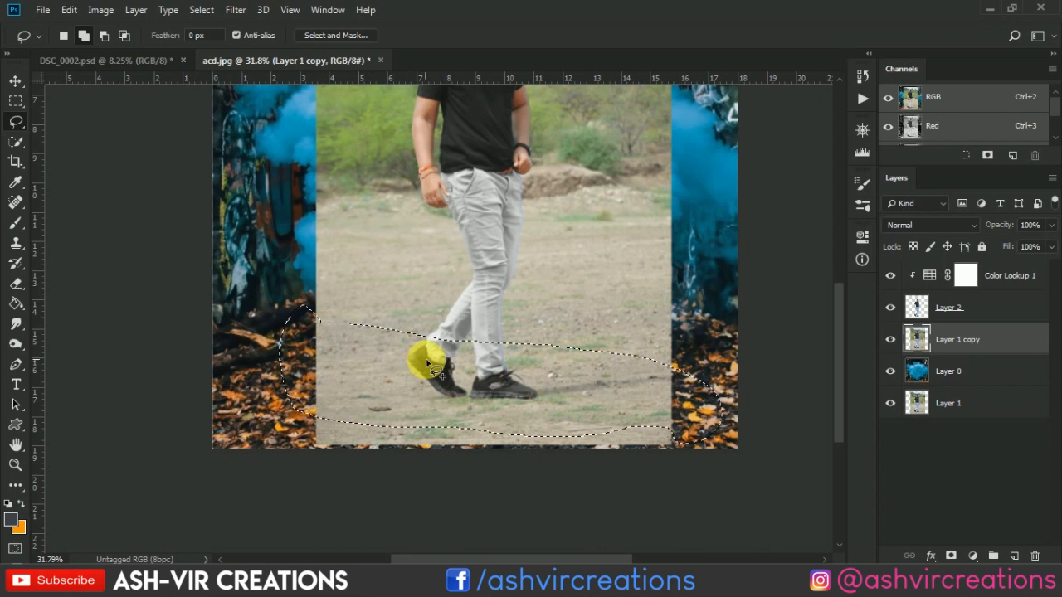
{"action": "right_click", "coordinate": [428, 359]}
{"action": "left_click", "coordinate": [495, 190]}
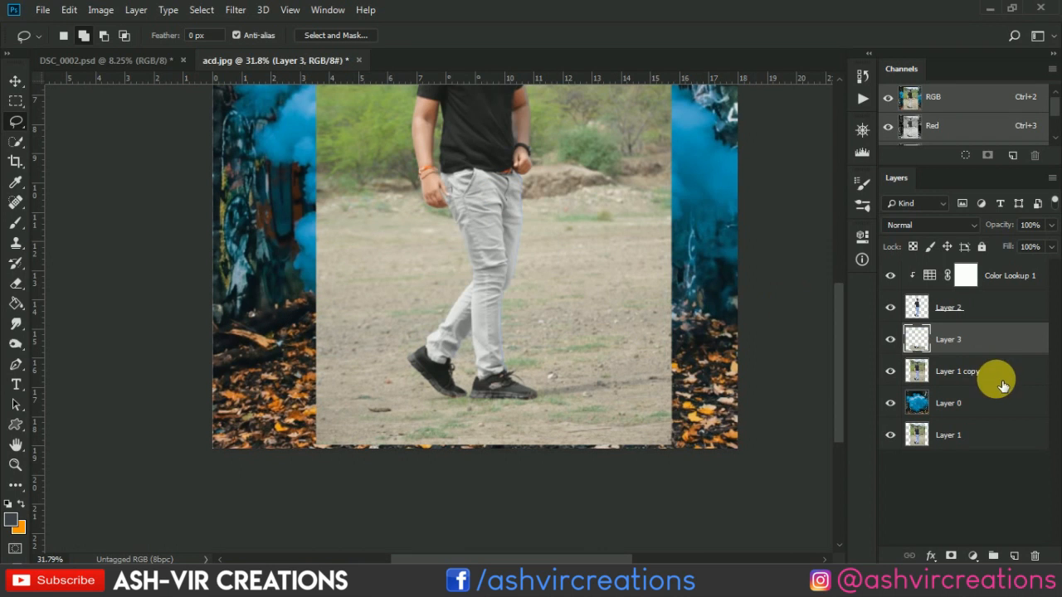
Step: Delete the Layer 1 copy layer and return to the Move tool
{"action": "left_click", "coordinate": [1004, 372]}
{"action": "key", "text": "Delete"}
{"action": "key", "text": "v"}
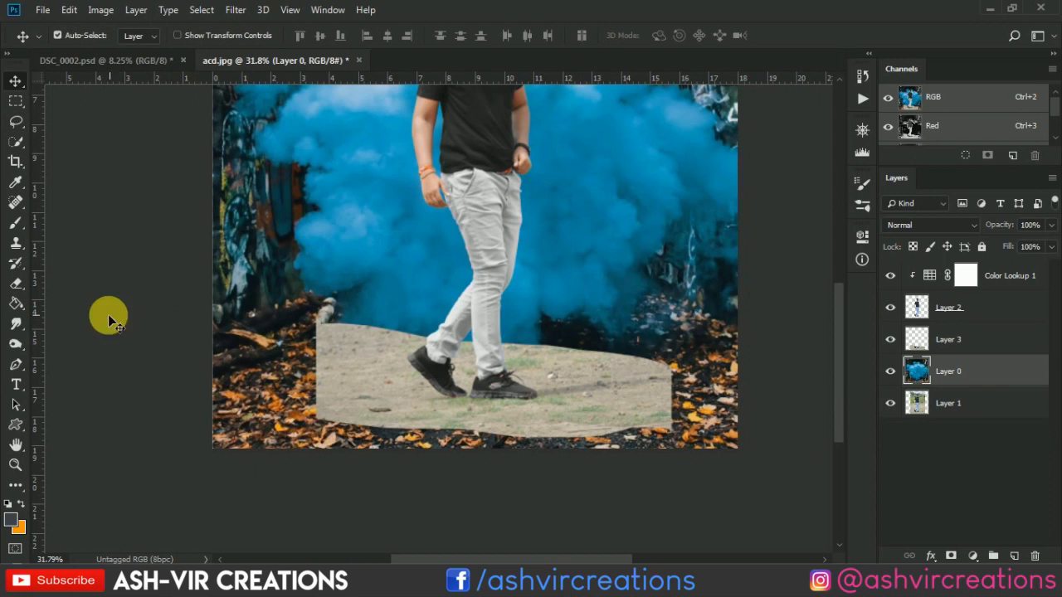
Step: Erase the ground behind the ankles on Layer 3 and switch the Eraser to a soft round brush
{"action": "left_click", "coordinate": [15, 283]}
{"action": "scroll", "coordinate": [361, 349], "scroll_direction": "up", "scroll_amount": 1}
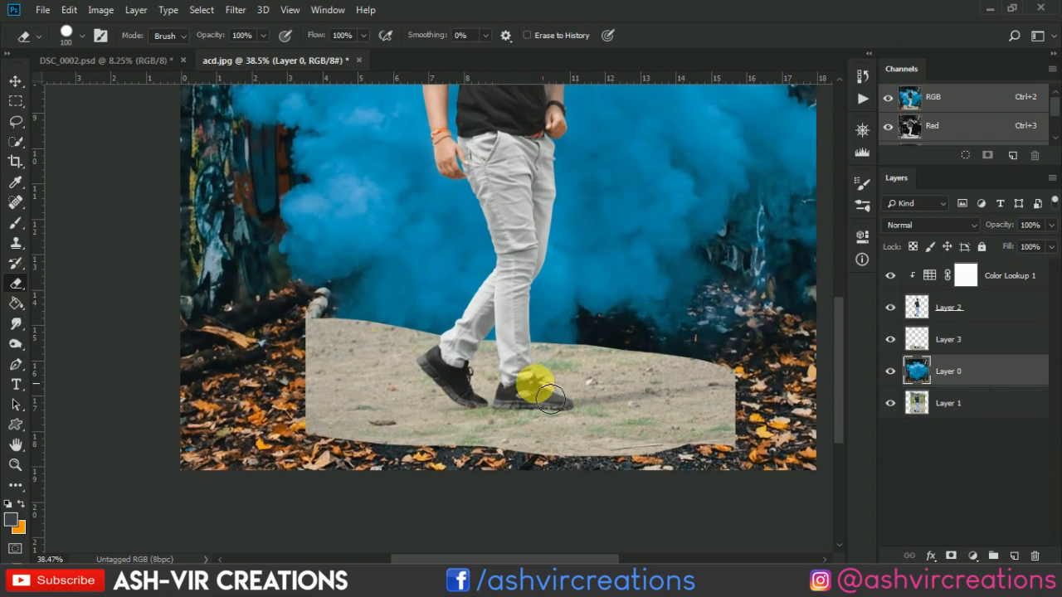
{"action": "left_click", "coordinate": [946, 342]}
{"action": "left_click_drag", "start_coordinate": [624, 368], "coordinate": [452, 368]}
{"action": "right_click", "coordinate": [541, 367]}
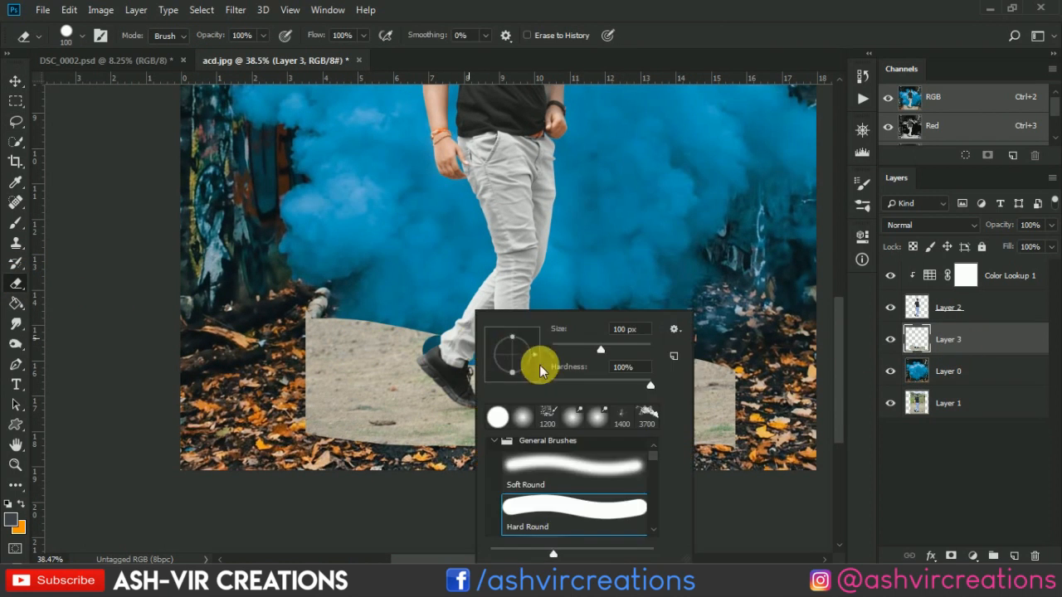
{"action": "key", "text": "Return"}
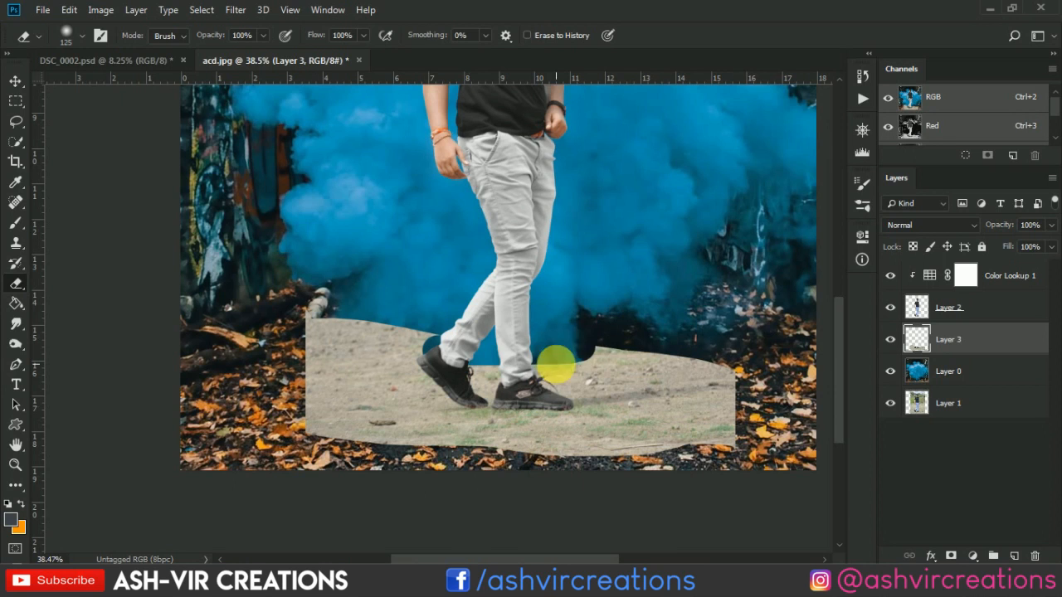
Step: Enlarge the Eraser to 175 px and erase the outer ground on Layer 3, leaving a soft-edged patch beneath the shoes
{"action": "key", "text": "bracketright"}
{"action": "key", "text": "bracketright"}
{"action": "key", "text": "bracketright"}
{"action": "mouse_move", "coordinate": [581, 352]}
{"action": "left_mouse_down"}
{"action": "mouse_move", "coordinate": [476, 356]}
{"action": "mouse_move", "coordinate": [498, 359]}
{"action": "left_mouse_up"}
{"action": "mouse_move", "coordinate": [438, 375]}
{"action": "left_mouse_down"}
{"action": "mouse_move", "coordinate": [477, 370]}
{"action": "mouse_move", "coordinate": [364, 334]}
{"action": "mouse_move", "coordinate": [395, 349]}
{"action": "mouse_move", "coordinate": [341, 374]}
{"action": "mouse_move", "coordinate": [304, 350]}
{"action": "mouse_move", "coordinate": [375, 361]}
{"action": "mouse_move", "coordinate": [414, 412]}
{"action": "mouse_move", "coordinate": [470, 400]}
{"action": "mouse_move", "coordinate": [383, 409]}
{"action": "mouse_move", "coordinate": [386, 429]}
{"action": "mouse_move", "coordinate": [307, 409]}
{"action": "mouse_move", "coordinate": [423, 474]}
{"action": "mouse_move", "coordinate": [294, 386]}
{"action": "mouse_move", "coordinate": [464, 486]}
{"action": "mouse_move", "coordinate": [399, 448]}
{"action": "mouse_move", "coordinate": [482, 474]}
{"action": "mouse_move", "coordinate": [418, 470]}
{"action": "mouse_move", "coordinate": [622, 494]}
{"action": "mouse_move", "coordinate": [483, 488]}
{"action": "mouse_move", "coordinate": [673, 482]}
{"action": "mouse_move", "coordinate": [662, 475]}
{"action": "mouse_move", "coordinate": [762, 442]}
{"action": "mouse_move", "coordinate": [697, 422]}
{"action": "mouse_move", "coordinate": [616, 371]}
{"action": "mouse_move", "coordinate": [637, 377]}
{"action": "mouse_move", "coordinate": [621, 402]}
{"action": "mouse_move", "coordinate": [555, 380]}
{"action": "mouse_move", "coordinate": [687, 409]}
{"action": "mouse_move", "coordinate": [566, 396]}
{"action": "mouse_move", "coordinate": [660, 418]}
{"action": "left_mouse_up"}
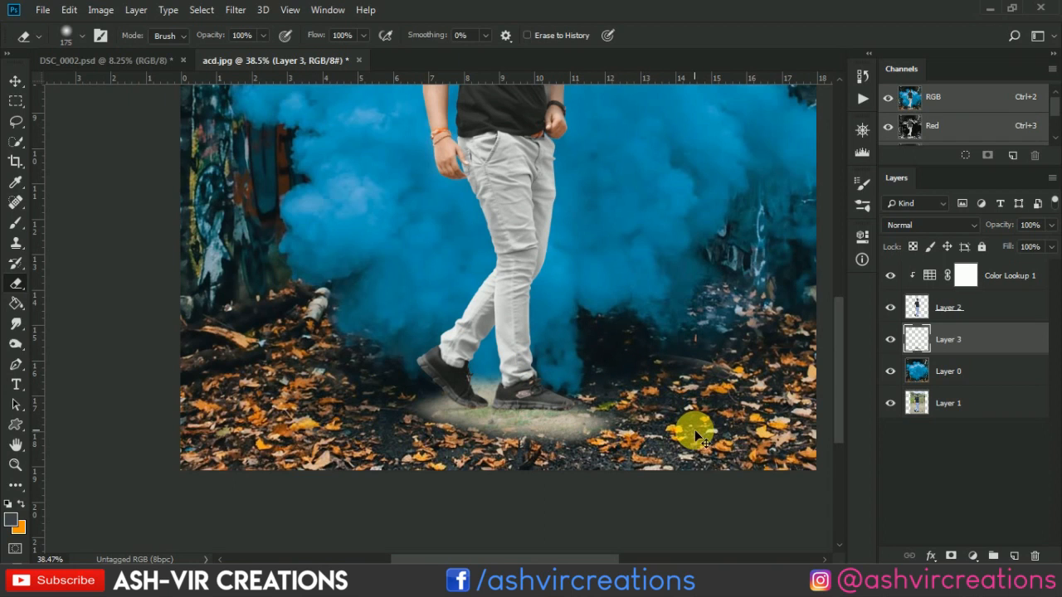
{"action": "key", "text": "ctrl+z"}
{"action": "mouse_move", "coordinate": [464, 467]}
{"action": "left_mouse_down"}
{"action": "mouse_move", "coordinate": [629, 476]}
{"action": "mouse_move", "coordinate": [830, 460]}
{"action": "mouse_move", "coordinate": [582, 490]}
{"action": "mouse_move", "coordinate": [717, 431]}
{"action": "mouse_move", "coordinate": [568, 380]}
{"action": "mouse_move", "coordinate": [636, 382]}
{"action": "mouse_move", "coordinate": [611, 375]}
{"action": "mouse_move", "coordinate": [790, 422]}
{"action": "mouse_move", "coordinate": [625, 363]}
{"action": "mouse_move", "coordinate": [797, 401]}
{"action": "mouse_move", "coordinate": [740, 416]}
{"action": "mouse_move", "coordinate": [695, 455]}
{"action": "mouse_move", "coordinate": [589, 482]}
{"action": "left_mouse_up"}
Step: Try darkening the ground patch with a Curves adjustment clipped to Layer 3, lowering the midtones from input 116 to output 83
{"action": "left_click", "coordinate": [964, 338]}
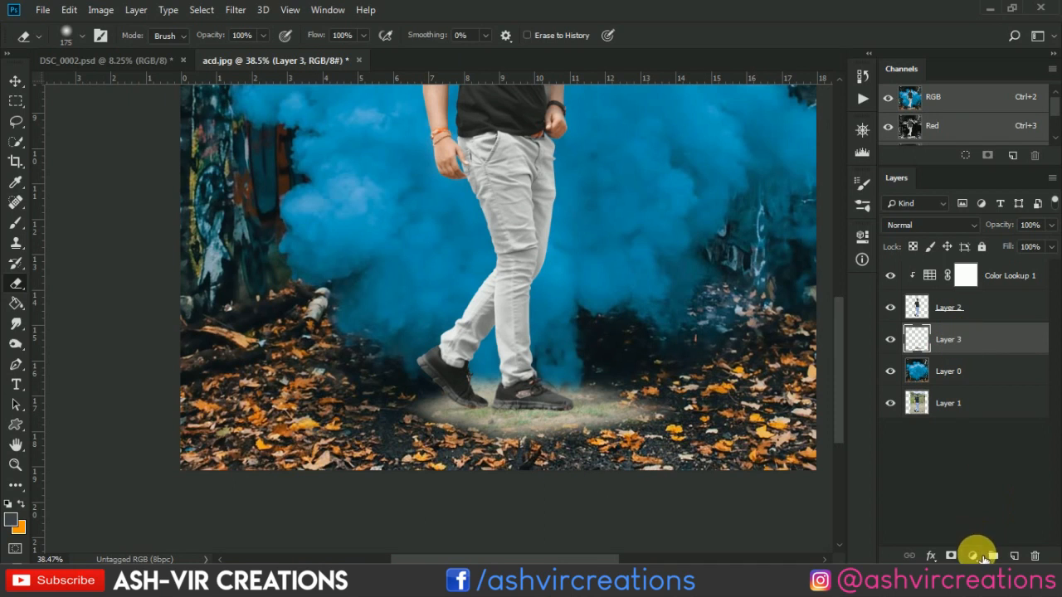
{"action": "left_click", "coordinate": [974, 556]}
{"action": "left_click", "coordinate": [940, 356]}
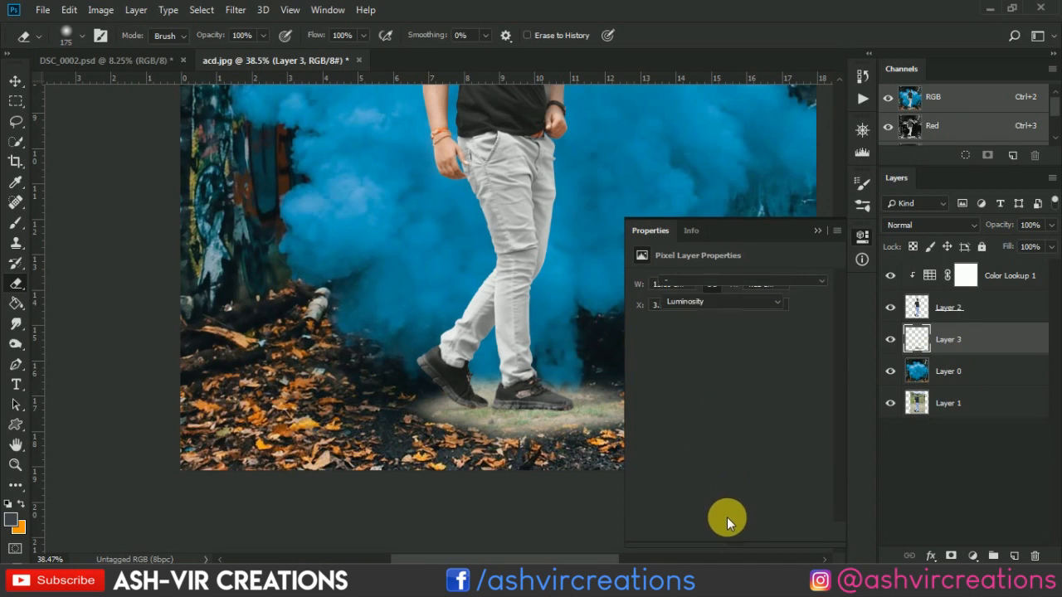
{"action": "left_click_drag", "start_coordinate": [737, 400], "coordinate": [735, 425]}
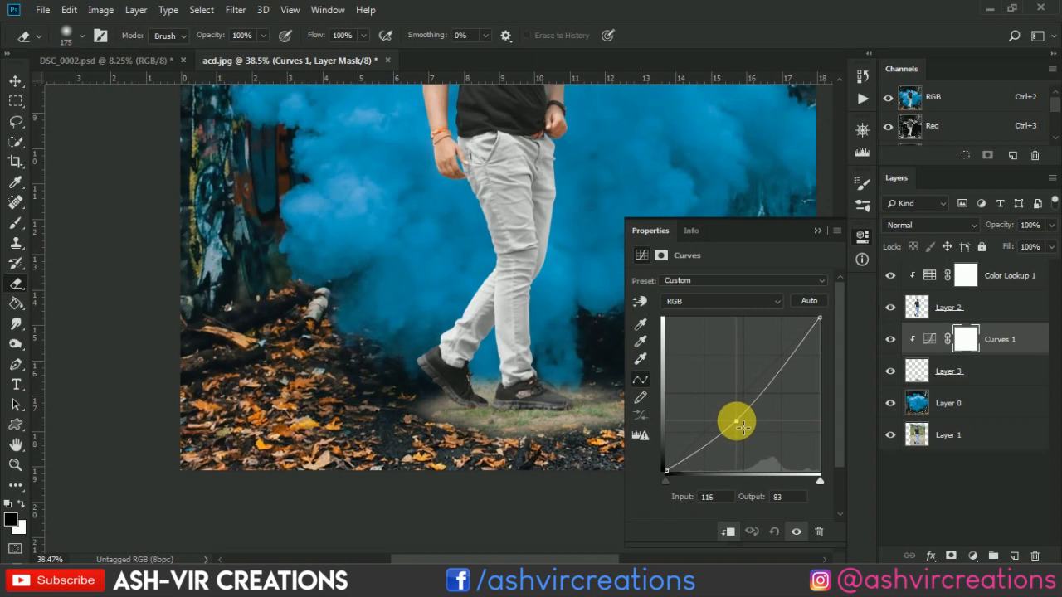
{"action": "left_click", "coordinate": [819, 229]}
Step: Set the Eraser to 49% opacity and 175 px, and fade the edges of the Layer 3 ground patch around the shoes
{"action": "scroll", "coordinate": [451, 386], "scroll_direction": "up", "scroll_amount": 3}
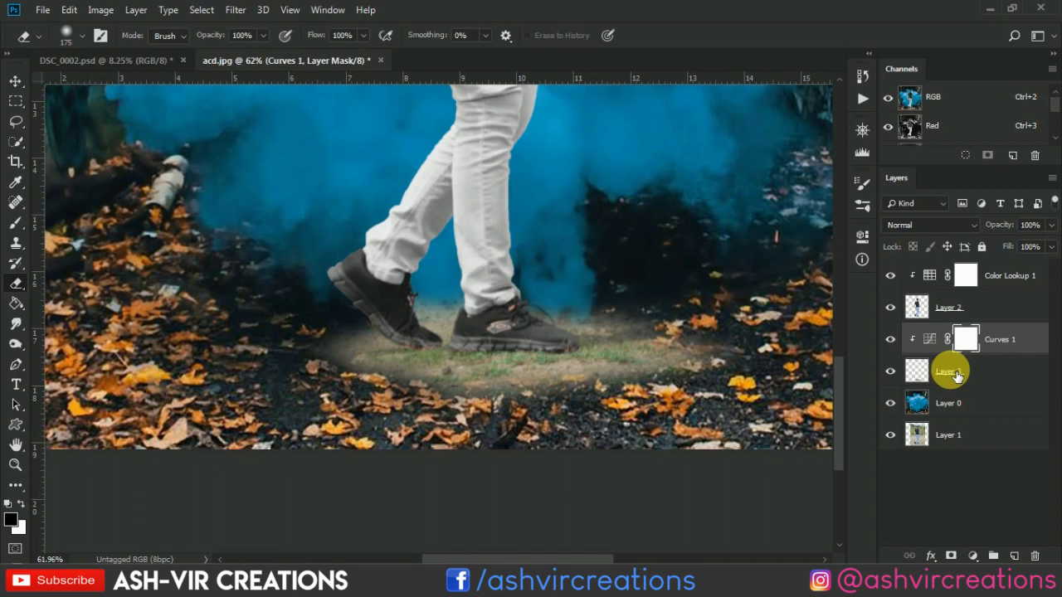
{"action": "left_click", "coordinate": [957, 375]}
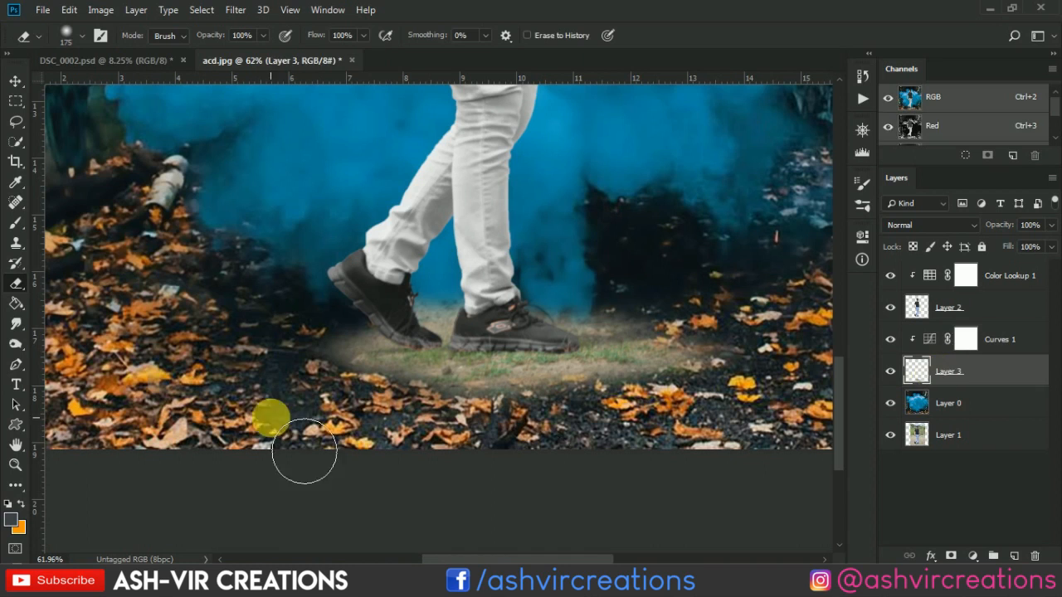
{"action": "left_click_drag", "start_coordinate": [304, 451], "coordinate": [333, 444]}
{"action": "key", "text": "bracketright"}
{"action": "key", "text": "bracketright"}
{"action": "key", "text": "bracketright"}
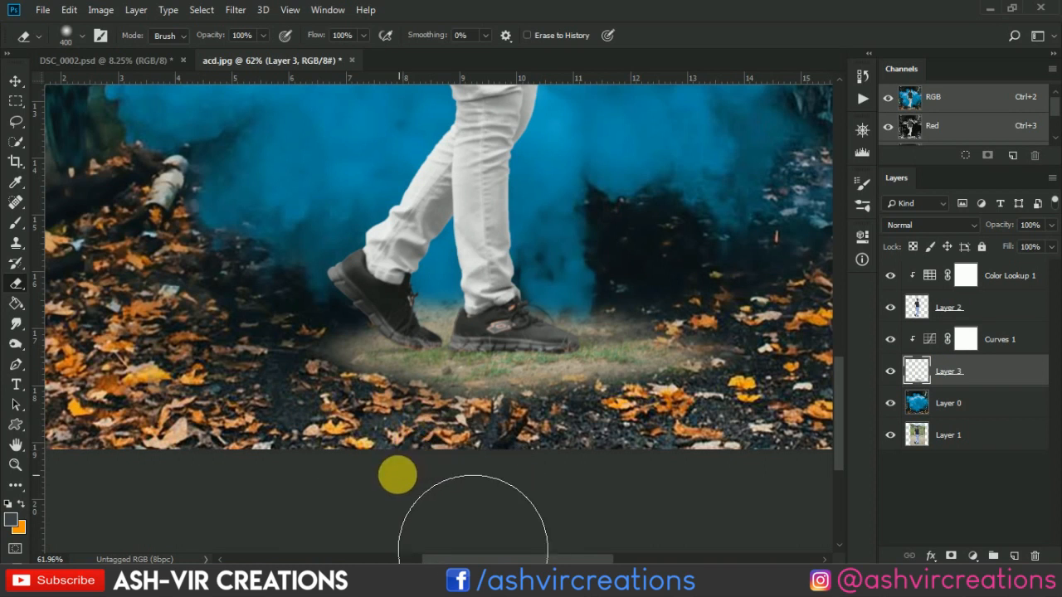
{"action": "left_click_drag", "start_coordinate": [168, 40], "coordinate": [167, 41]}
{"action": "key", "text": "bracketleft"}
{"action": "key", "text": "bracketleft"}
{"action": "mouse_move", "coordinate": [399, 423]}
{"action": "left_mouse_down"}
{"action": "mouse_move", "coordinate": [605, 410]}
{"action": "mouse_move", "coordinate": [702, 386]}
{"action": "mouse_move", "coordinate": [504, 410]}
{"action": "mouse_move", "coordinate": [291, 368]}
{"action": "mouse_move", "coordinate": [446, 273]}
{"action": "mouse_move", "coordinate": [449, 308]}
{"action": "mouse_move", "coordinate": [573, 293]}
{"action": "mouse_move", "coordinate": [545, 294]}
{"action": "mouse_move", "coordinate": [621, 308]}
{"action": "mouse_move", "coordinate": [356, 318]}
{"action": "left_mouse_up"}
{"action": "key", "text": "bracketleft"}
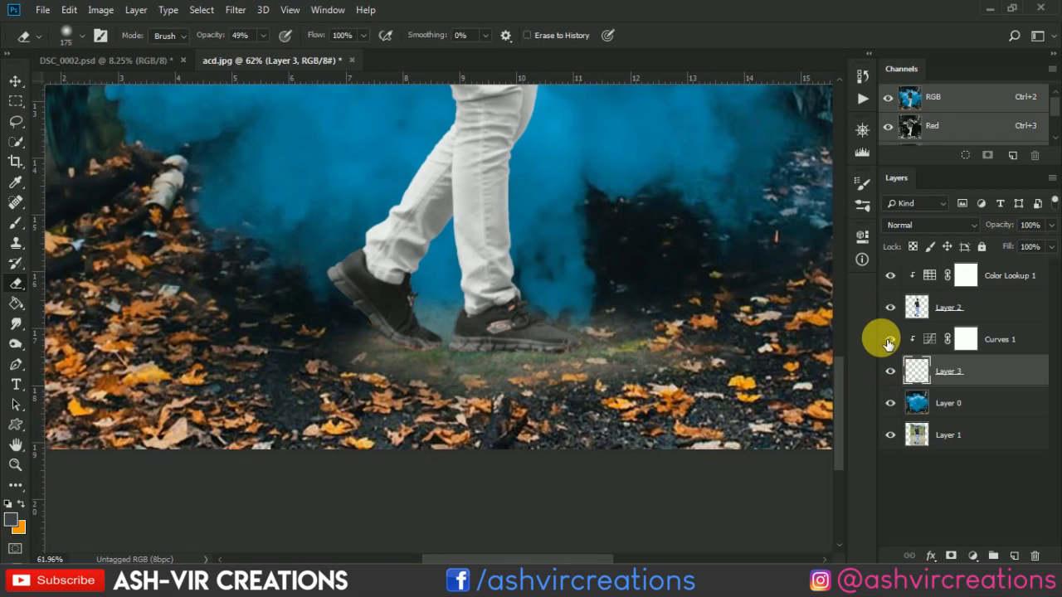
Step: Toggle Curves 1 to compare the ground patch without it, and delete the adjustment layer
{"action": "left_click", "coordinate": [890, 341]}
{"action": "left_click", "coordinate": [889, 342]}
{"action": "left_click", "coordinate": [890, 342]}
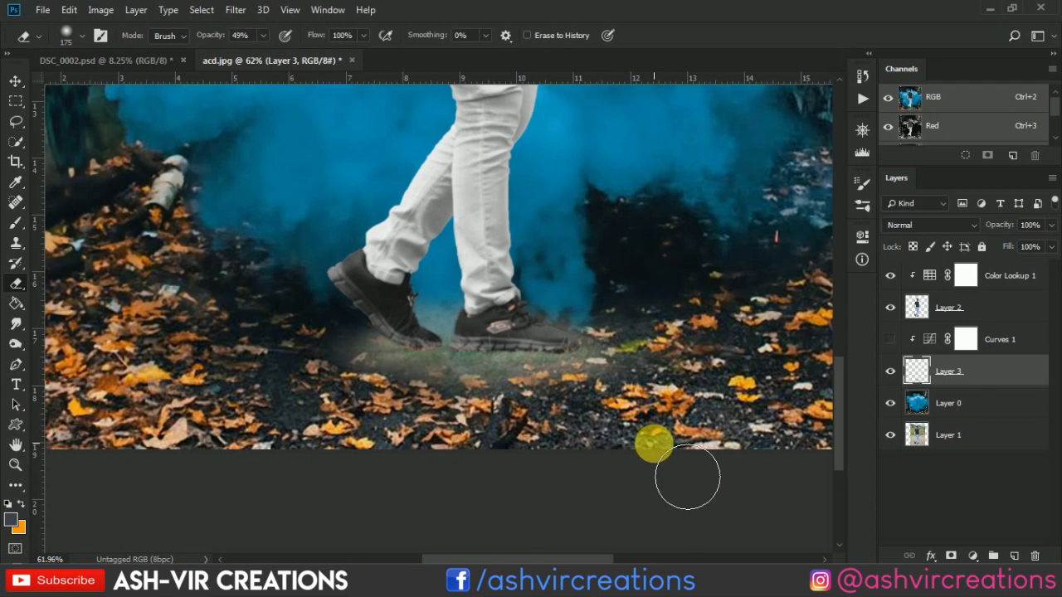
{"action": "scroll", "coordinate": [687, 477], "scroll_direction": "down", "scroll_amount": 3}
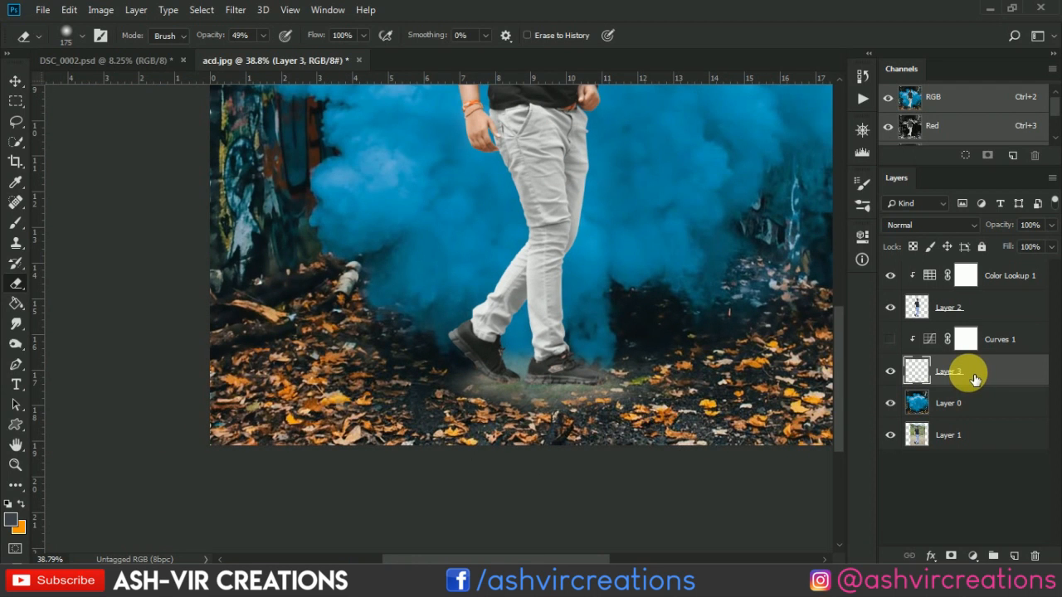
{"action": "left_click", "coordinate": [1017, 340]}
{"action": "key", "text": "Delete"}
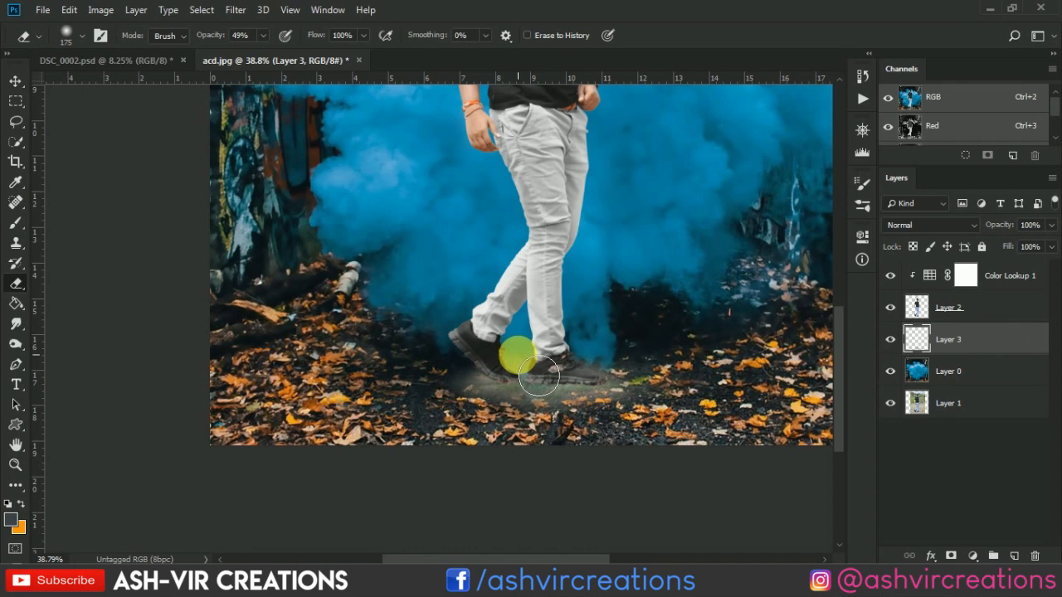
Step: Add a new empty layer above the Color Lookup 1 adjustment
{"action": "key", "text": "v"}
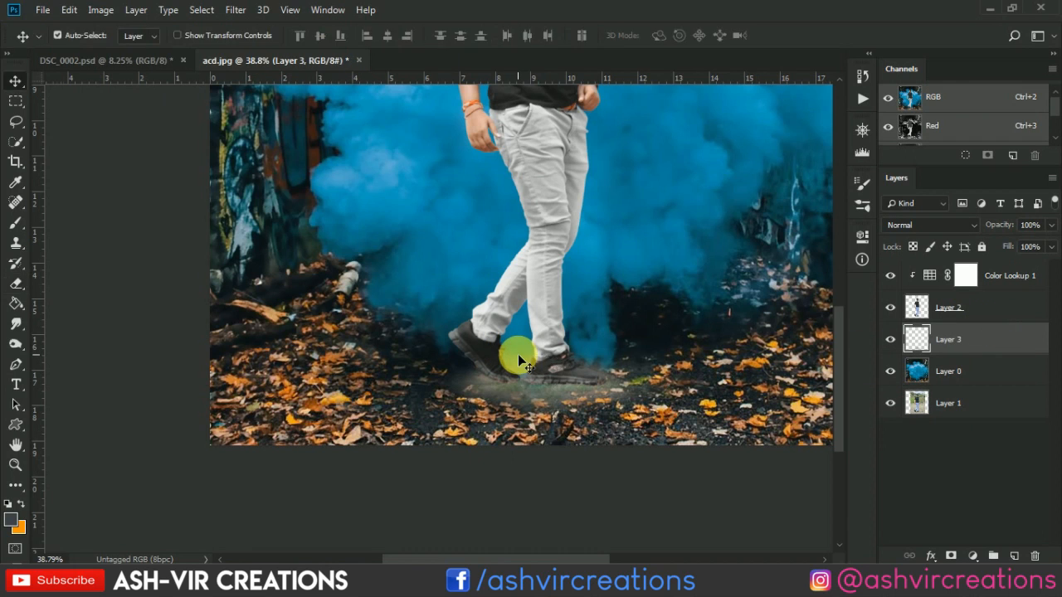
{"action": "scroll", "coordinate": [518, 354], "scroll_direction": "down", "scroll_amount": 5}
{"action": "scroll", "coordinate": [464, 346], "scroll_direction": "up", "scroll_amount": 1}
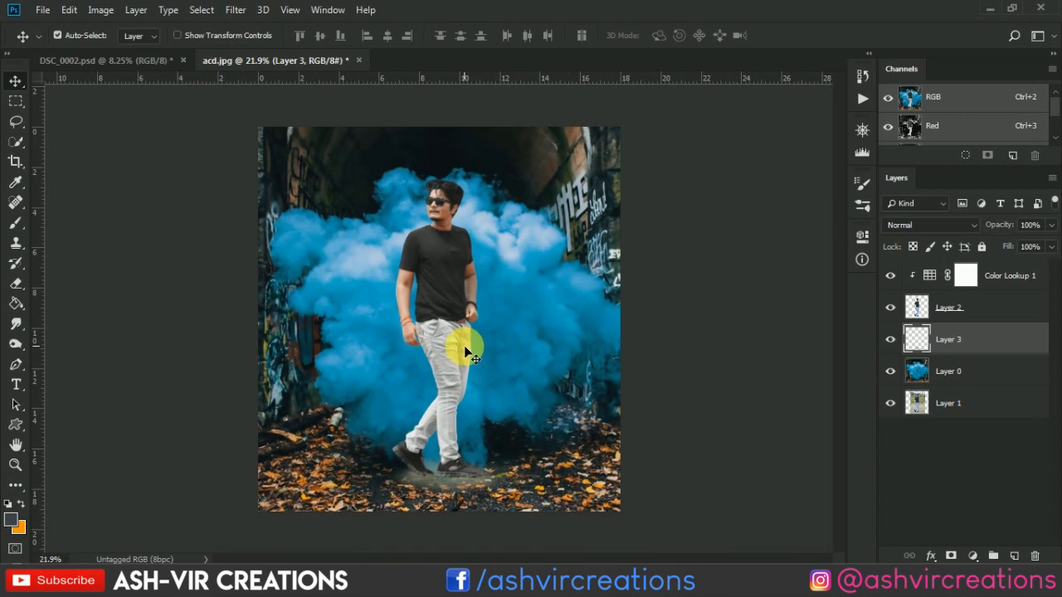
{"action": "scroll", "coordinate": [452, 336], "scroll_direction": "up", "scroll_amount": 1}
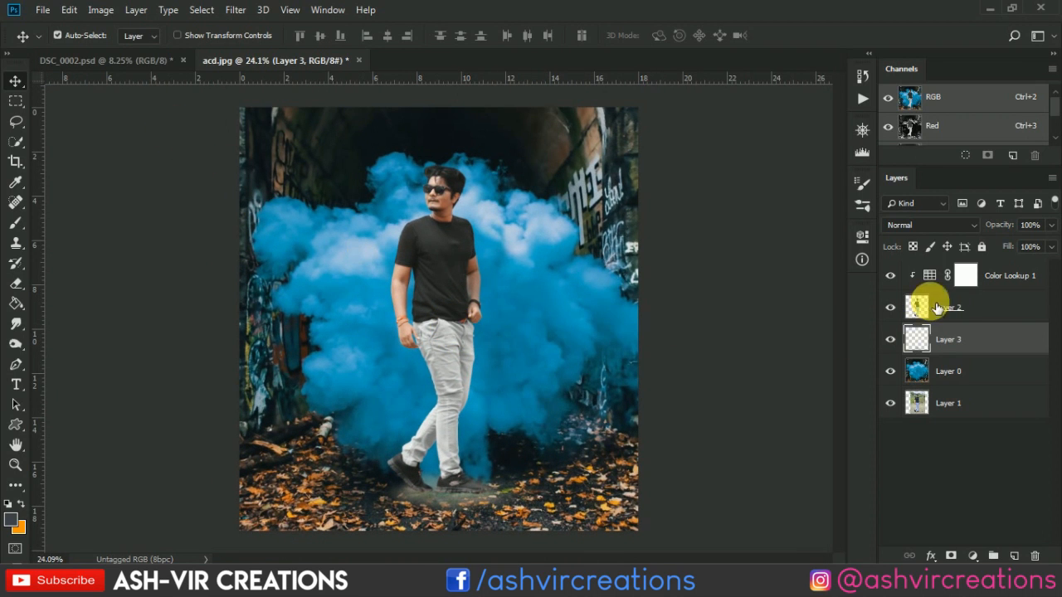
{"action": "left_click", "coordinate": [987, 284]}
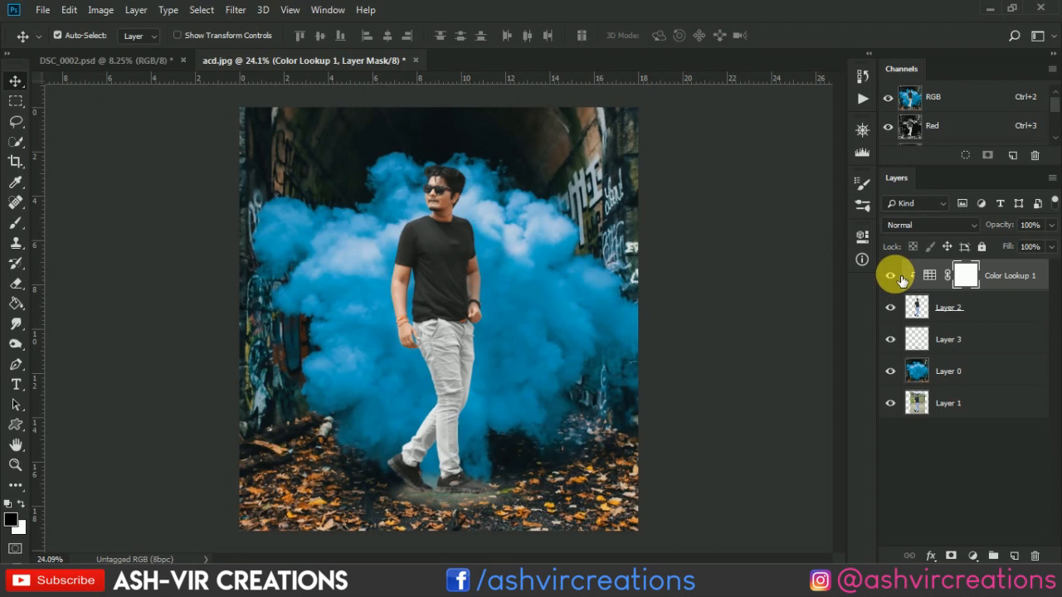
{"action": "left_click", "coordinate": [1016, 555]}
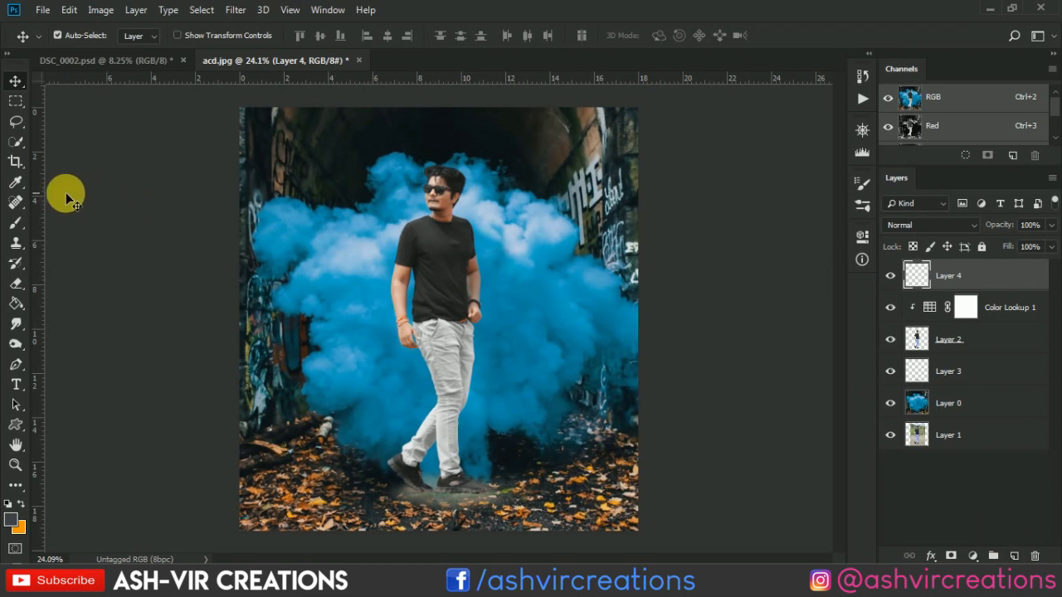
Step: Set the foreground color to a bright smoke blue, #07add7, starting from a color sampled in the background smoke
{"action": "left_click", "coordinate": [16, 222]}
{"action": "left_click", "coordinate": [11, 521]}
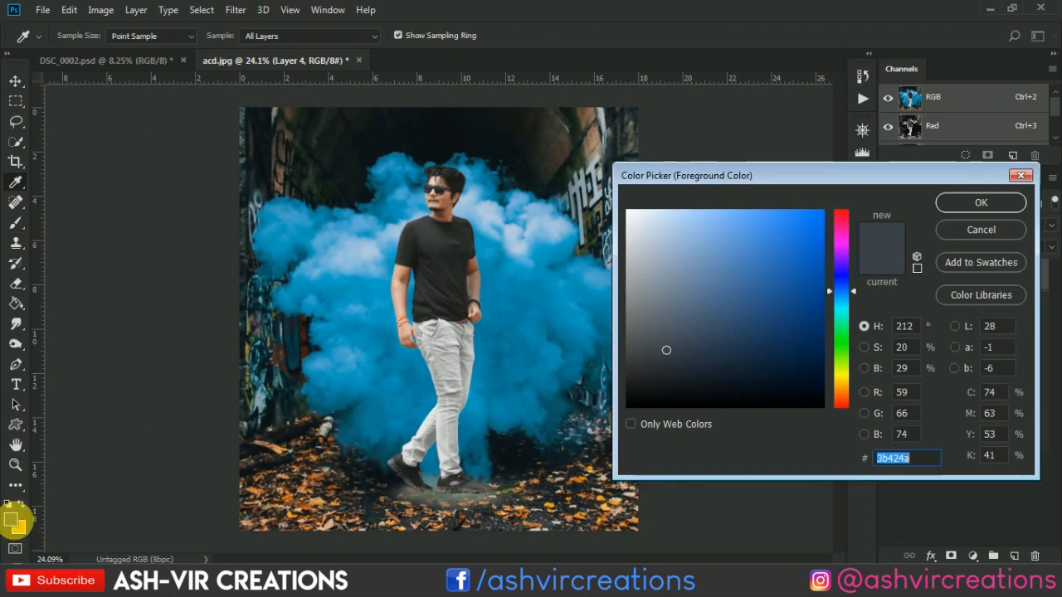
{"action": "left_click", "coordinate": [528, 400]}
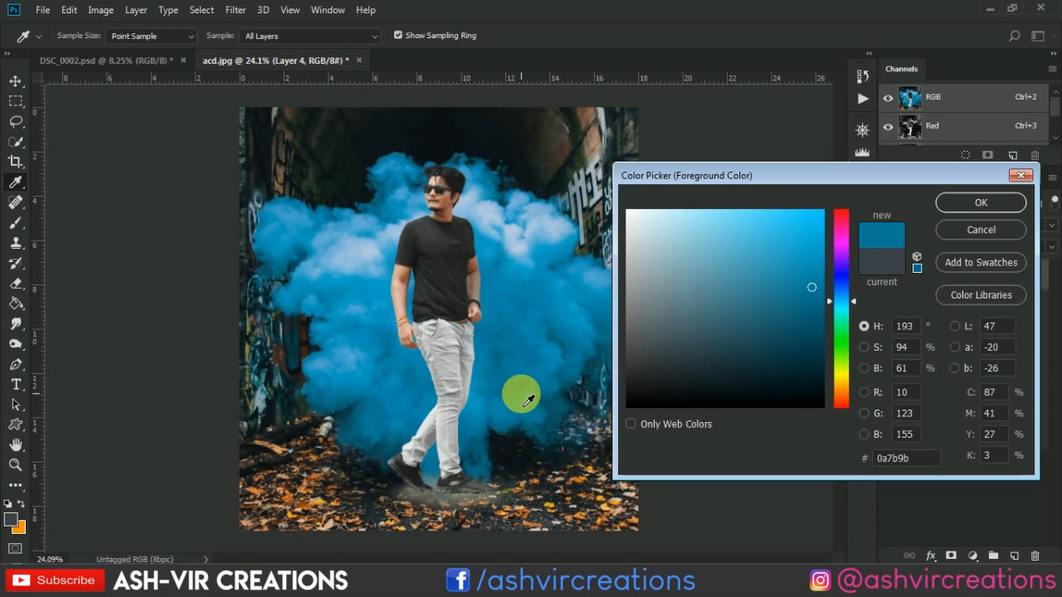
{"action": "left_click_drag", "start_coordinate": [518, 356], "coordinate": [545, 253]}
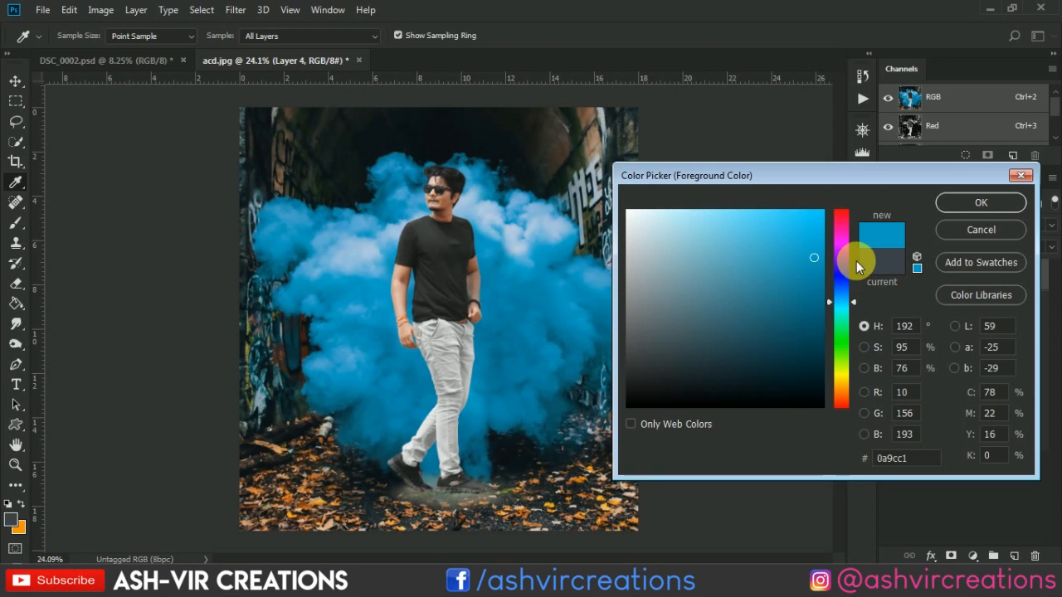
{"action": "left_click", "coordinate": [817, 237]}
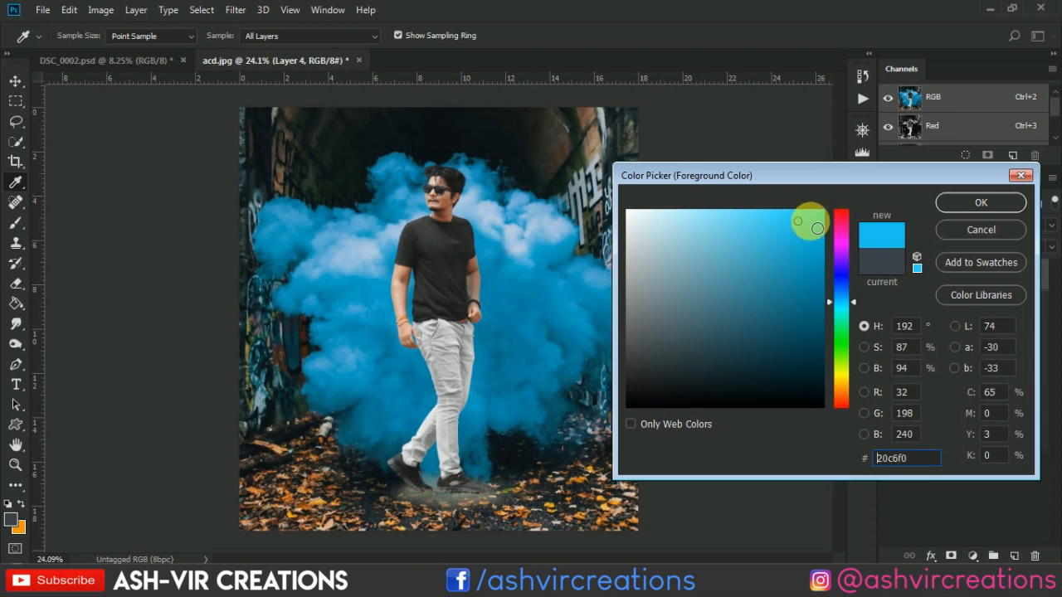
{"action": "left_click_drag", "start_coordinate": [772, 217], "coordinate": [826, 247]}
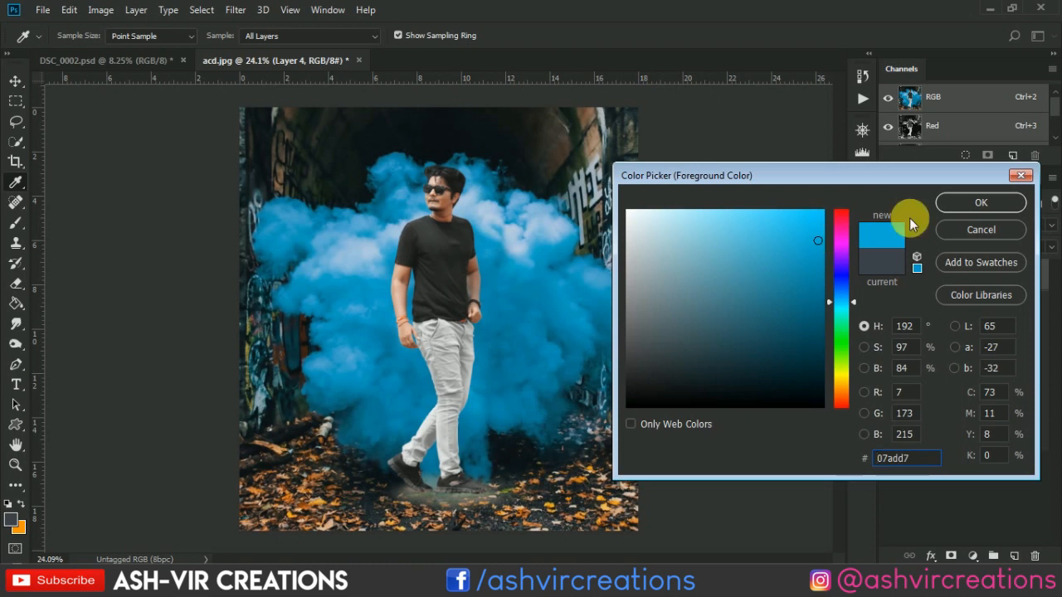
{"action": "key", "text": "Return"}
Step: Choose a color smoke bomb brush from the brush presets and reduce its size to 1300 px
{"action": "key", "text": "b"}
{"action": "right_click", "coordinate": [438, 296]}
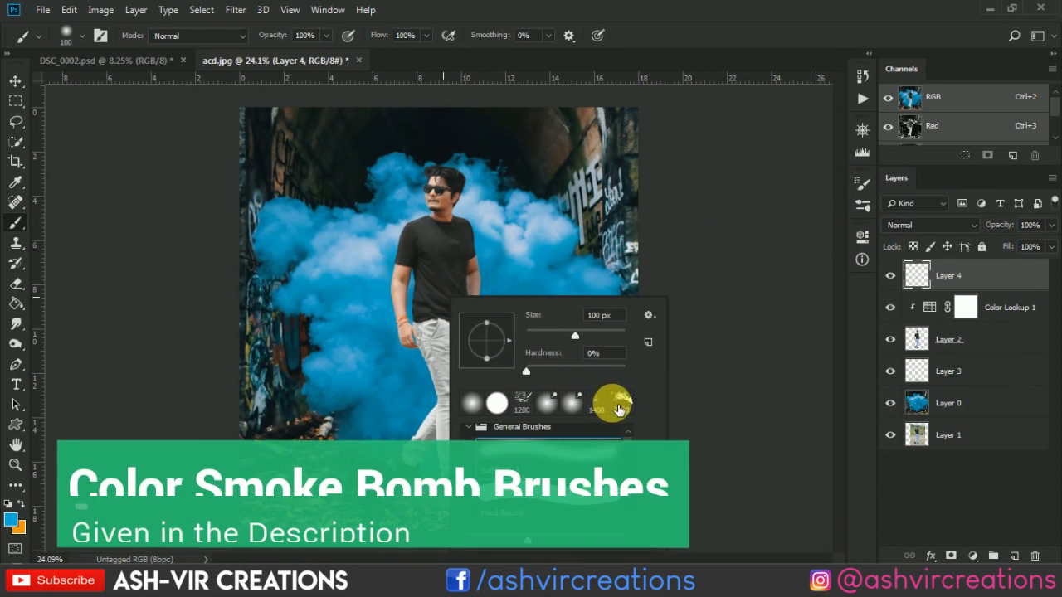
{"action": "double_click", "coordinate": [618, 409]}
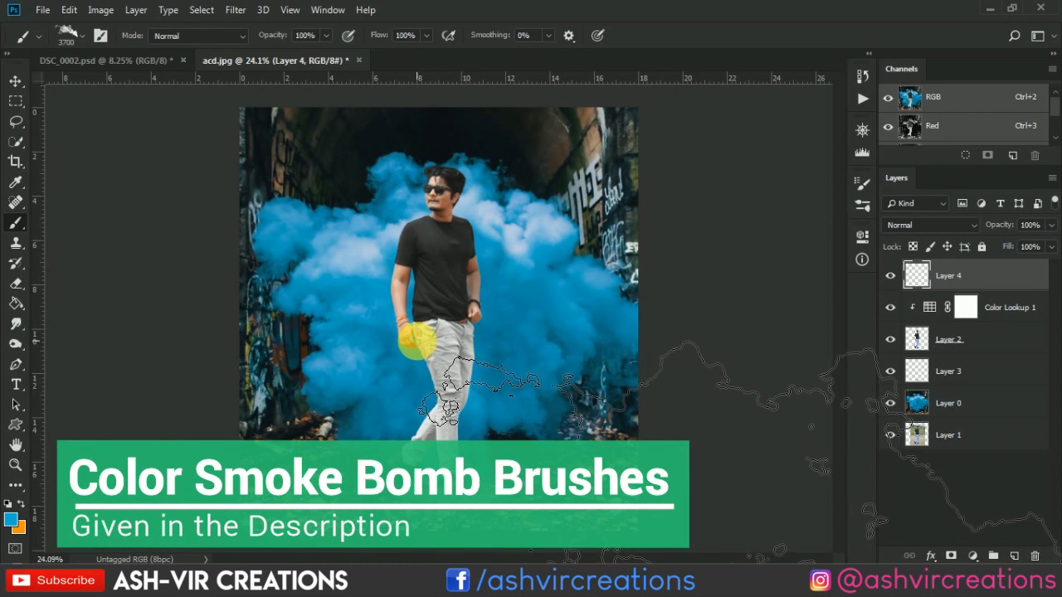
{"action": "key", "text": "bracketleft"}
{"action": "key", "text": "bracketleft"}
{"action": "key", "text": "bracketleft"}
{"action": "key", "text": "bracketleft"}
{"action": "key", "text": "bracketleft"}
{"action": "key", "text": "bracketleft"}
{"action": "key", "text": "bracketleft"}
{"action": "key", "text": "bracketleft"}
{"action": "key", "text": "bracketleft"}
{"action": "key", "text": "bracketleft"}
{"action": "key", "text": "bracketleft"}
{"action": "key", "text": "bracketleft"}
{"action": "key", "text": "bracketleft"}
{"action": "key", "text": "bracketleft"}
{"action": "key", "text": "bracketleft"}
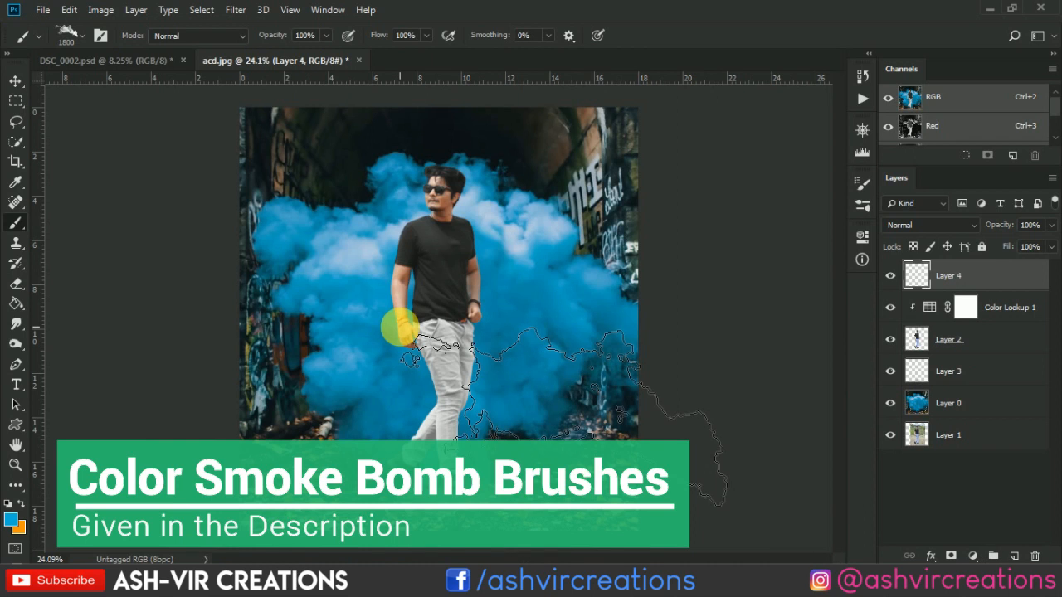
{"action": "key", "text": "bracketleft"}
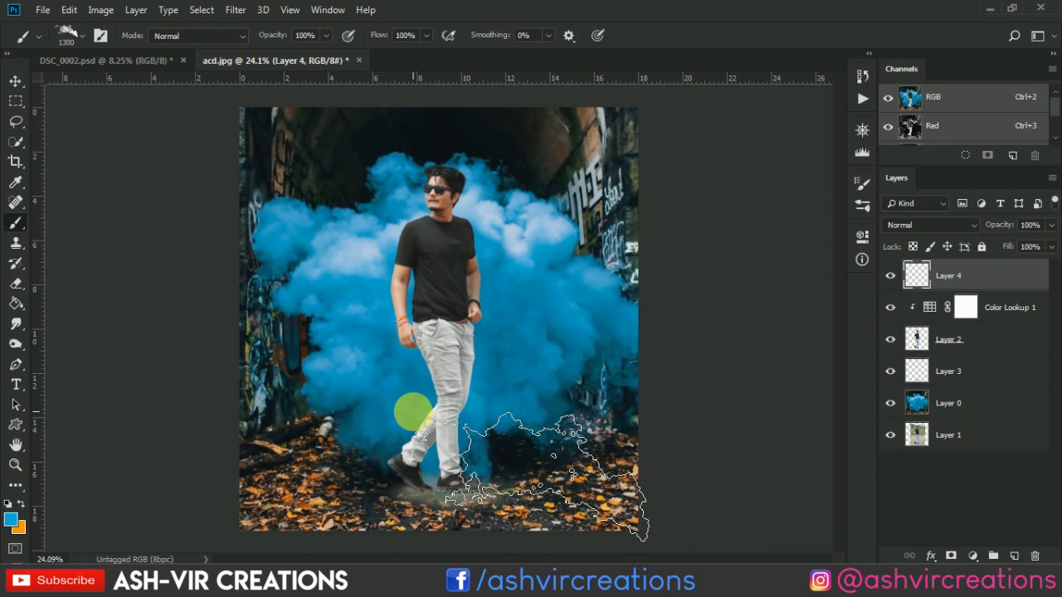
Step: Stamp one blue smoke puff on Layer 4 across the man's legs and move it down over his shoes
{"action": "left_click", "coordinate": [413, 411]}
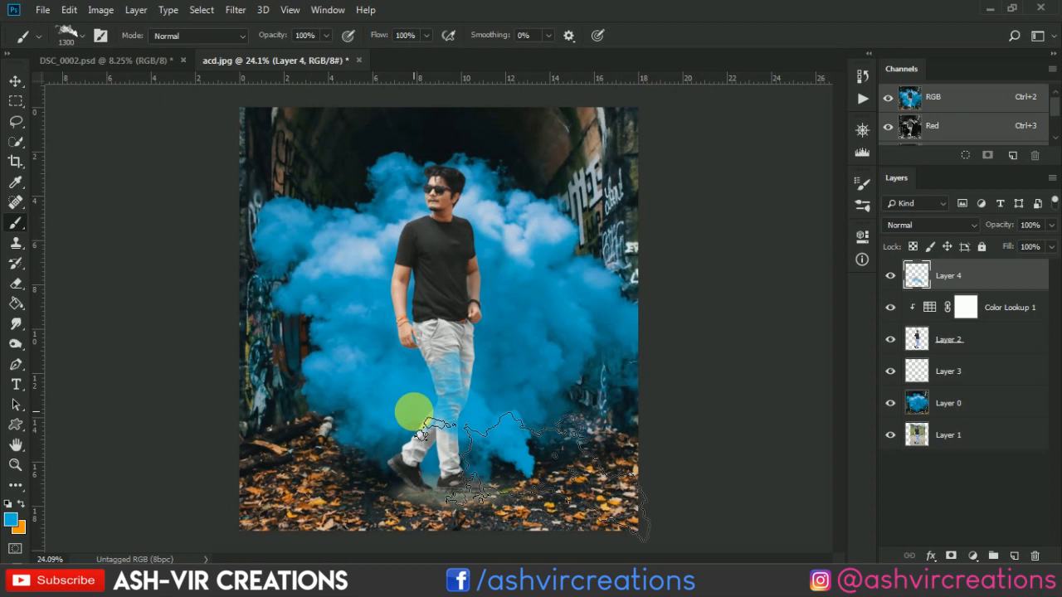
{"action": "left_click", "coordinate": [24, 87]}
{"action": "left_click_drag", "start_coordinate": [503, 446], "coordinate": [489, 498]}
{"action": "scroll", "coordinate": [515, 503], "scroll_direction": "up", "scroll_amount": 7}
{"action": "scroll", "coordinate": [524, 415], "scroll_direction": "down", "scroll_amount": 2}
{"action": "scroll", "coordinate": [439, 437], "scroll_direction": "up", "scroll_amount": 4}
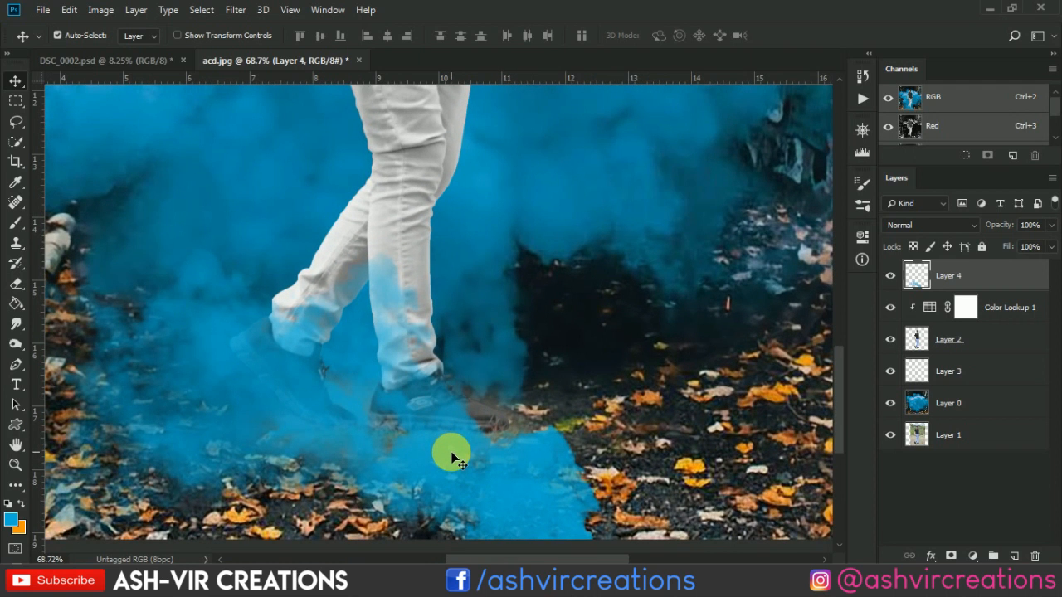
Step: Fine-tune the position of the Layer 4 smoke so it covers both shoes and the ground patch beneath them
{"action": "scroll", "coordinate": [451, 456], "scroll_direction": "down", "scroll_amount": 5}
{"action": "left_click_drag", "start_coordinate": [450, 451], "coordinate": [477, 443]}
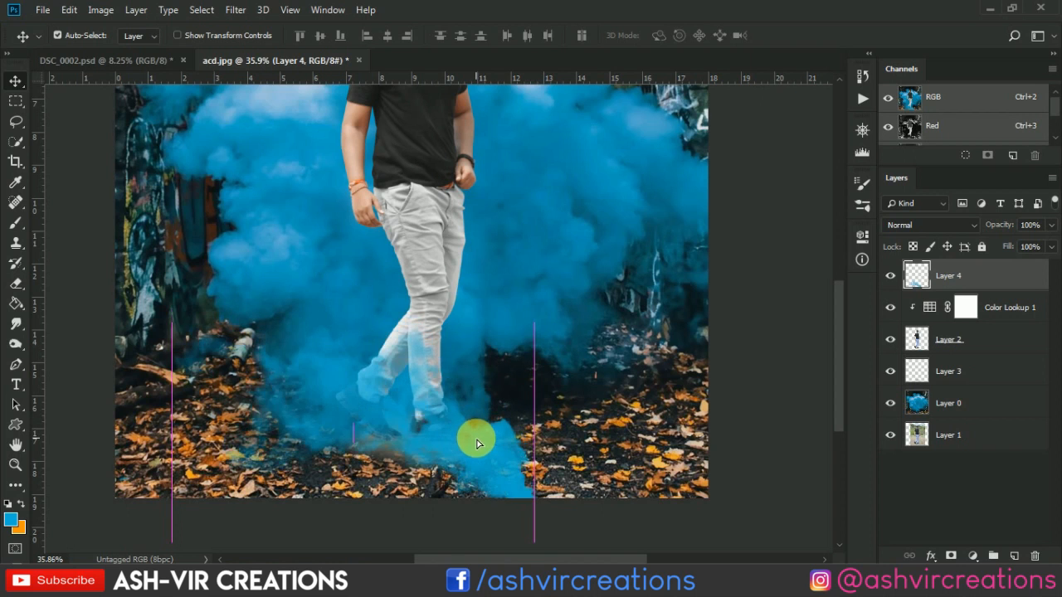
{"action": "scroll", "coordinate": [478, 436], "scroll_direction": "down", "scroll_amount": 2}
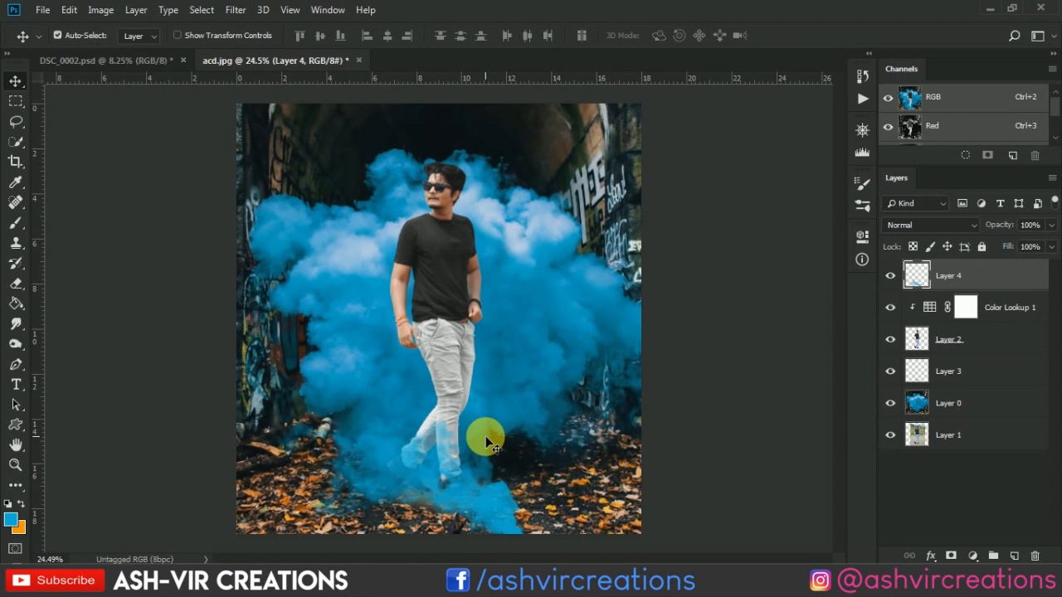
{"action": "scroll", "coordinate": [486, 439], "scroll_direction": "up", "scroll_amount": 3}
{"action": "left_click_drag", "start_coordinate": [486, 510], "coordinate": [505, 373]}
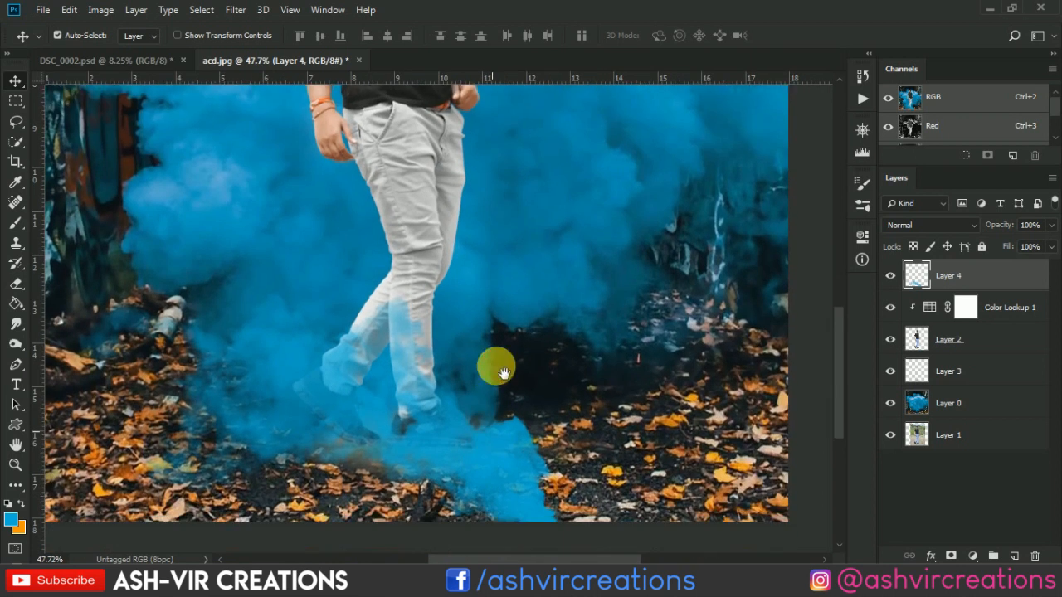
{"action": "mouse_move", "coordinate": [512, 420]}
{"action": "left_mouse_down"}
{"action": "mouse_move", "coordinate": [512, 387]}
{"action": "mouse_move", "coordinate": [520, 414]}
{"action": "mouse_move", "coordinate": [481, 417]}
{"action": "mouse_move", "coordinate": [491, 438]}
{"action": "mouse_move", "coordinate": [500, 435]}
{"action": "left_mouse_up"}
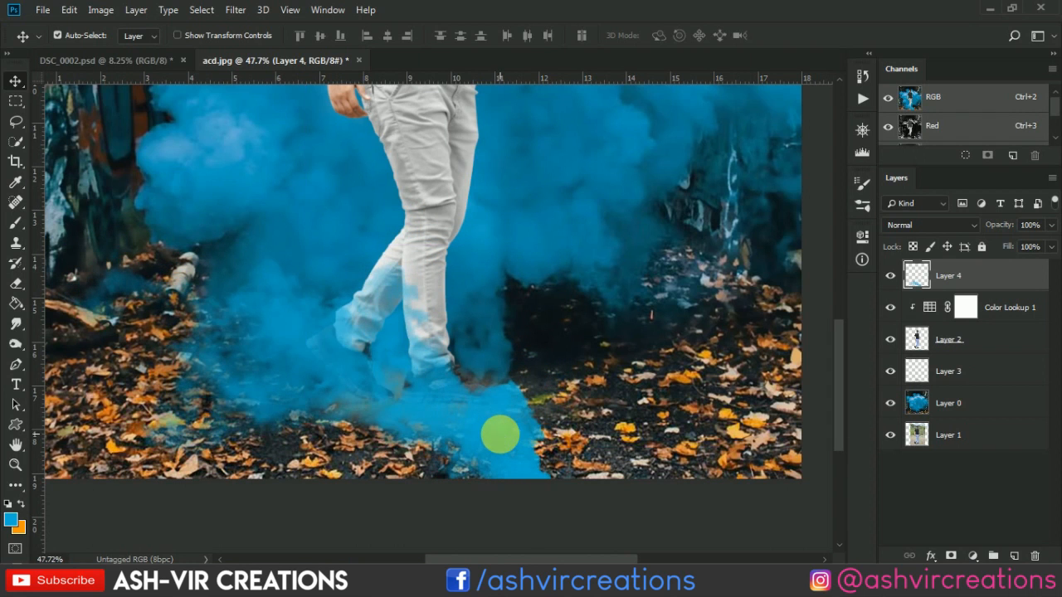
{"action": "scroll", "coordinate": [497, 436], "scroll_direction": "down", "scroll_amount": 4}
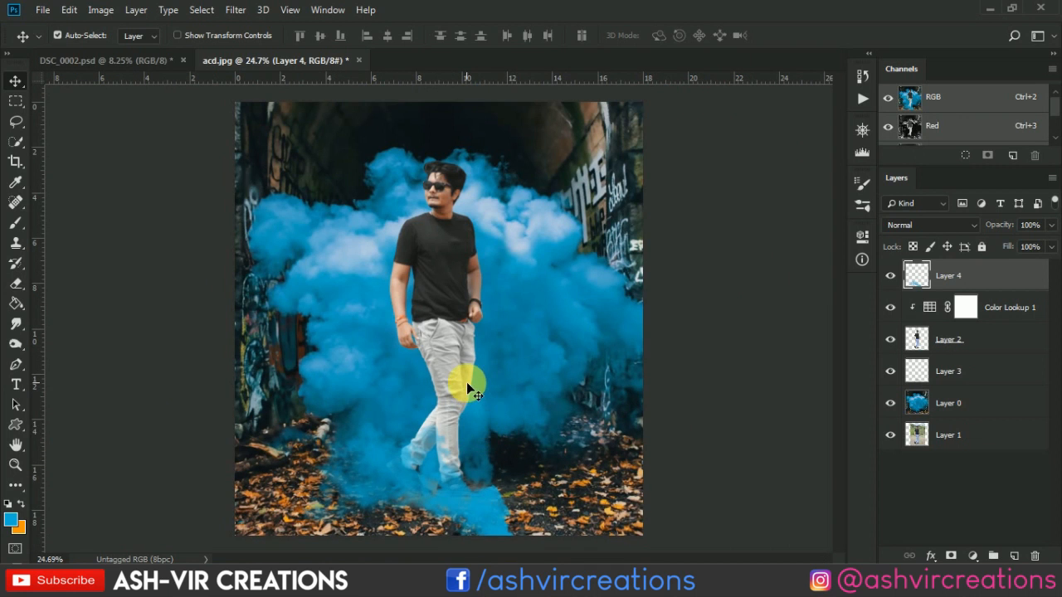
{"action": "scroll", "coordinate": [467, 386], "scroll_direction": "down", "scroll_amount": 1}
{"action": "scroll", "coordinate": [466, 387], "scroll_direction": "up", "scroll_amount": 1}
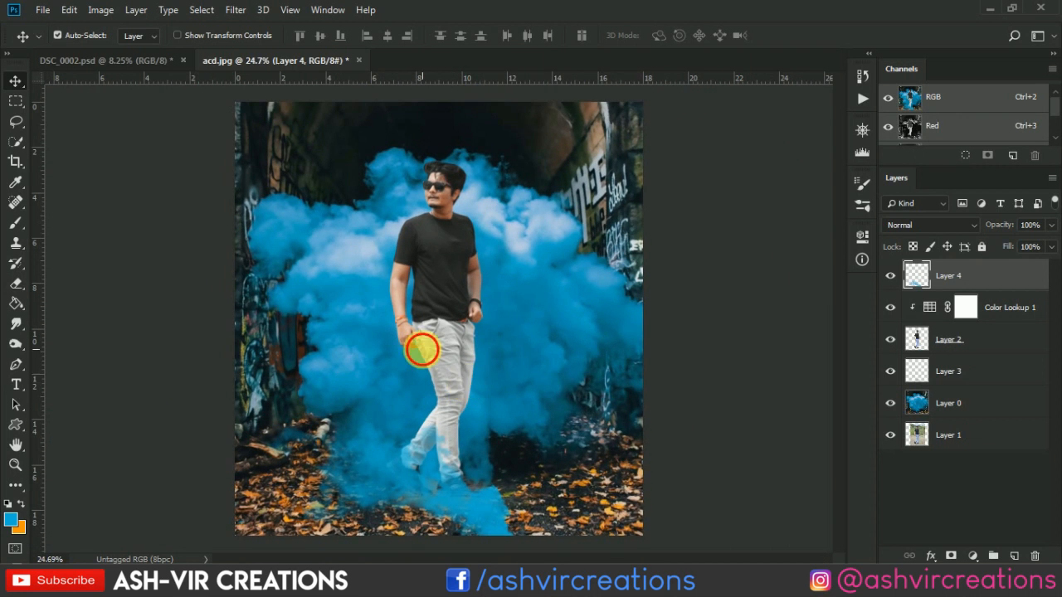
{"action": "scroll", "coordinate": [419, 350], "scroll_direction": "up", "scroll_amount": 1}
{"action": "scroll", "coordinate": [423, 355], "scroll_direction": "down", "scroll_amount": 1}
{"action": "scroll", "coordinate": [423, 355], "scroll_direction": "down", "scroll_amount": 1}
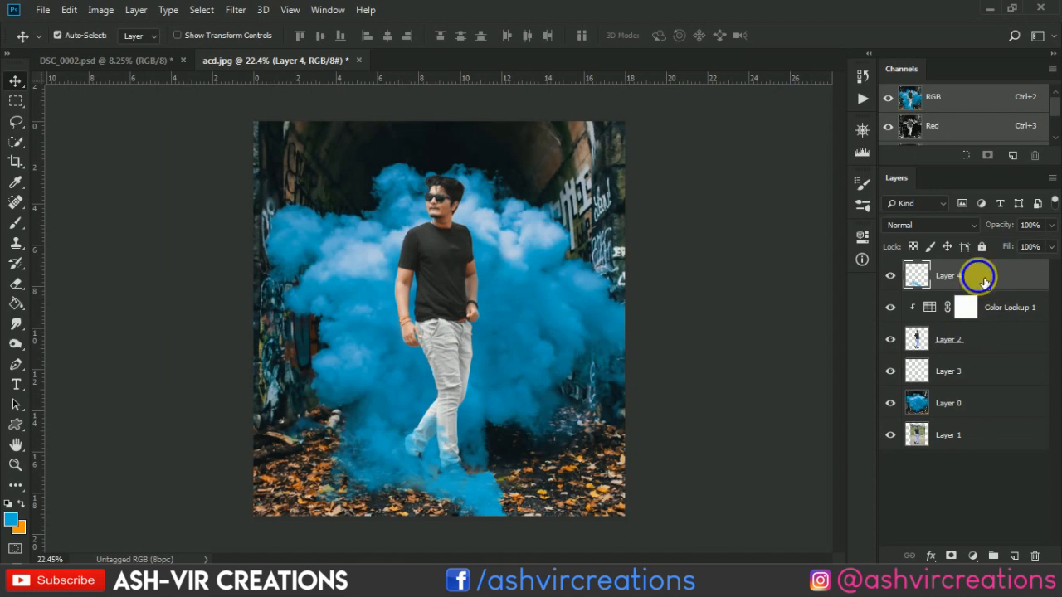
Step: Duplicate Layer 4 and move the copied smoke up beside the man's chest and arm
{"action": "right_click", "coordinate": [983, 282]}
{"action": "left_click", "coordinate": [818, 87]}
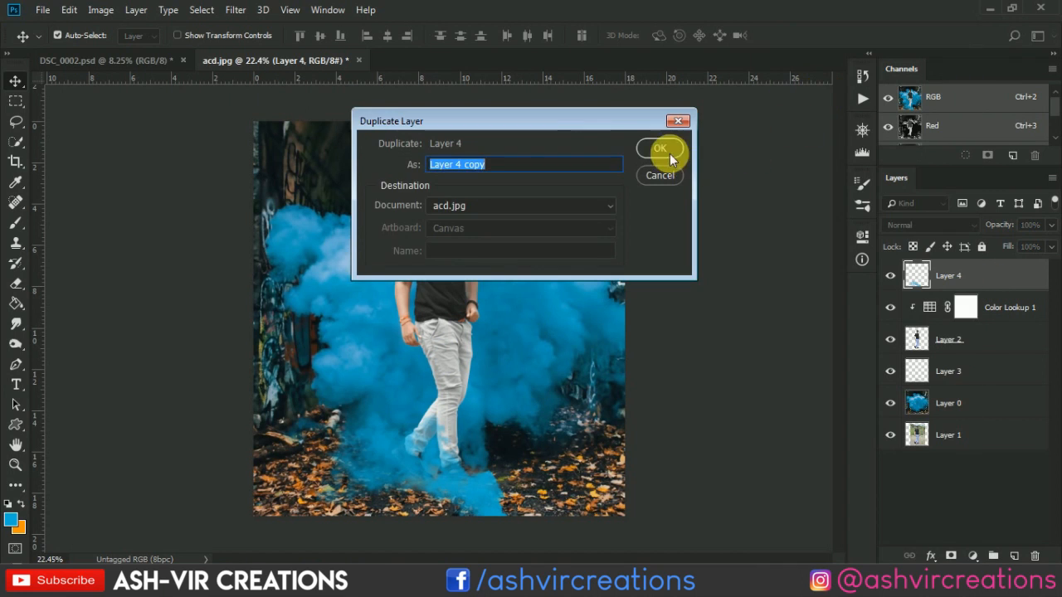
{"action": "left_click", "coordinate": [659, 149]}
{"action": "left_click_drag", "start_coordinate": [444, 486], "coordinate": [372, 250]}
Step: Flip the Layer 4 copy smoke horizontally with Free Transform and place it over the man's shoulder and shirt
{"action": "left_click", "coordinate": [69, 10]}
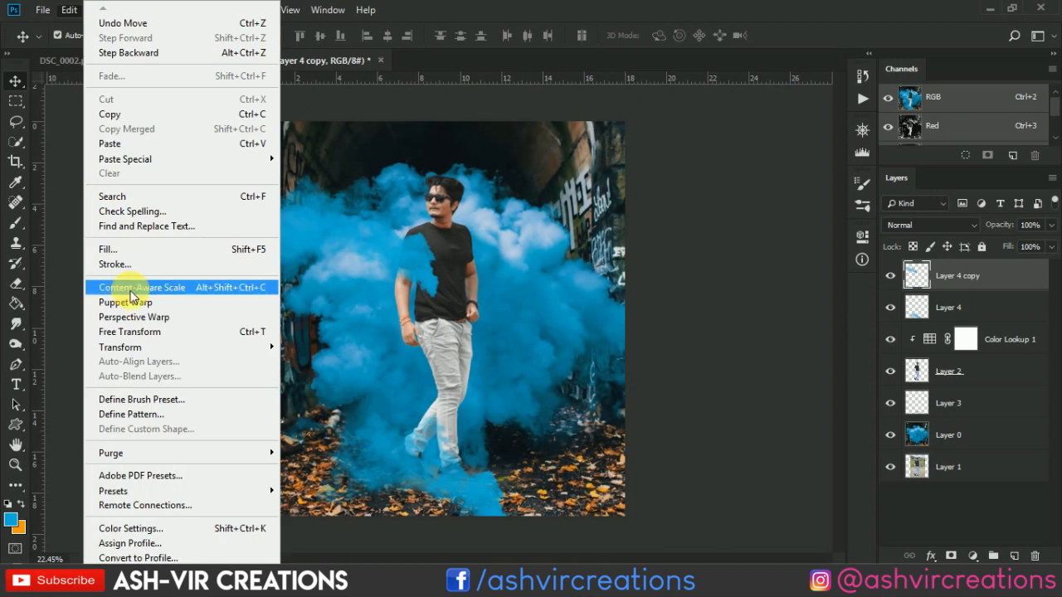
{"action": "left_click", "coordinate": [133, 332]}
{"action": "right_click", "coordinate": [394, 285]}
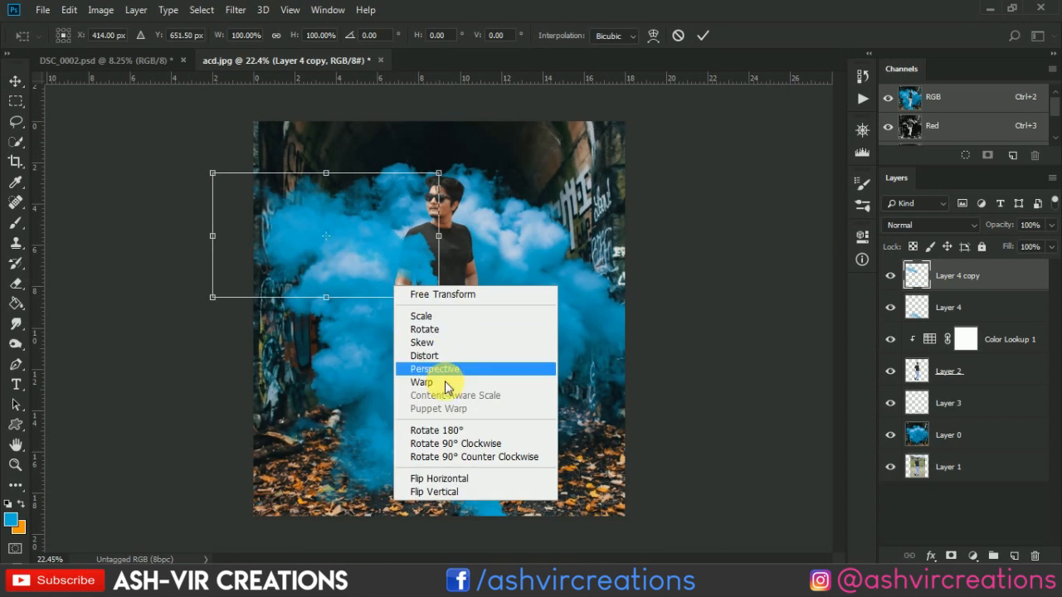
{"action": "left_click", "coordinate": [439, 478]}
{"action": "left_click_drag", "start_coordinate": [407, 247], "coordinate": [532, 337]}
{"action": "scroll", "coordinate": [426, 252], "scroll_direction": "up", "scroll_amount": 7}
{"action": "key", "text": "Return"}
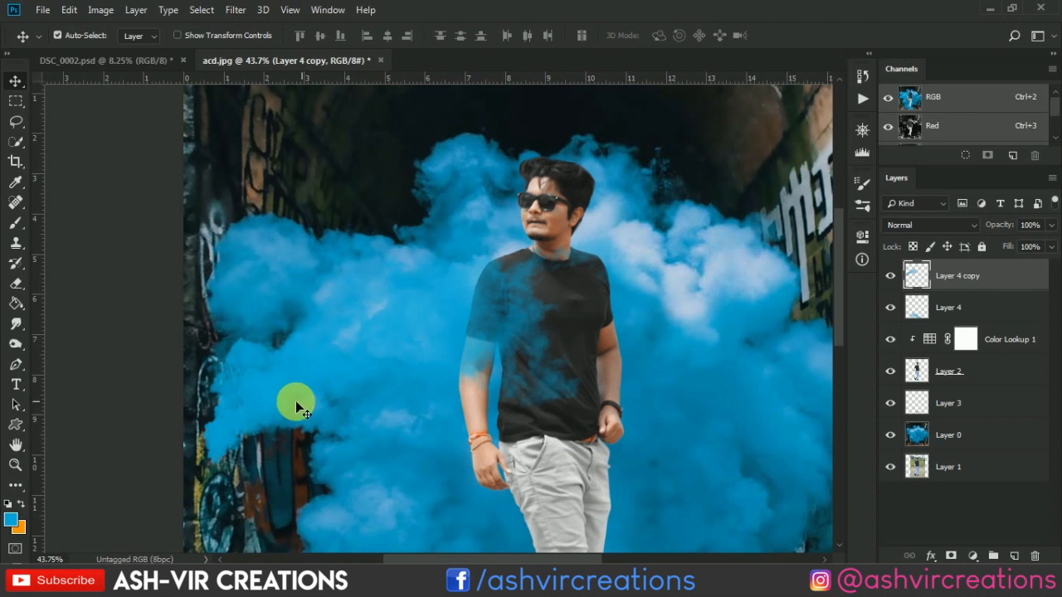
Step: Erase the outer smoke edge of Layer 4 copy over the graffiti wall with a 300 px Eraser at 49% opacity
{"action": "left_click", "coordinate": [15, 284]}
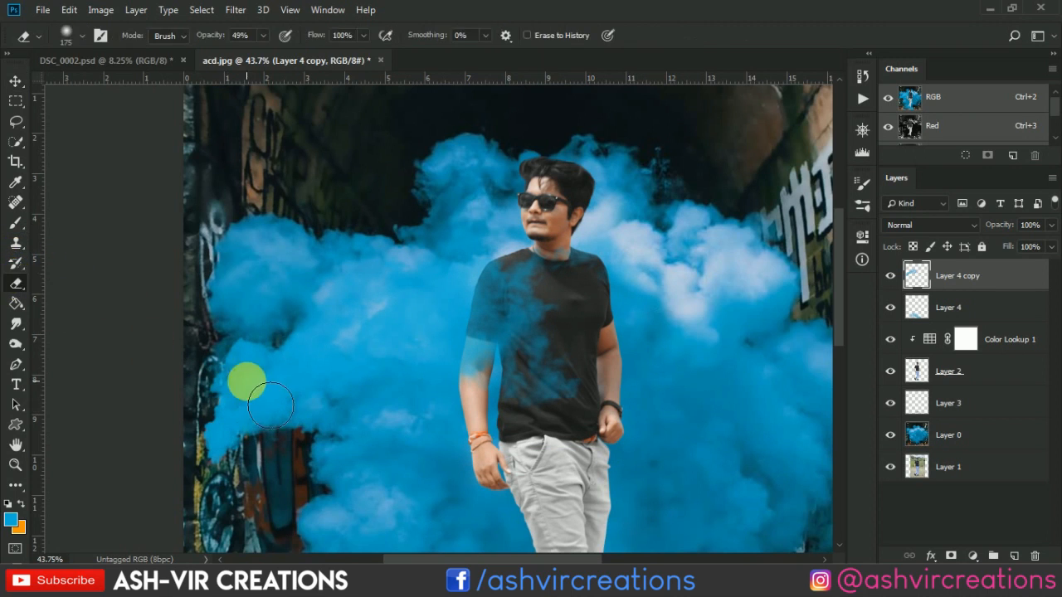
{"action": "scroll", "coordinate": [248, 392], "scroll_direction": "down", "scroll_amount": 6}
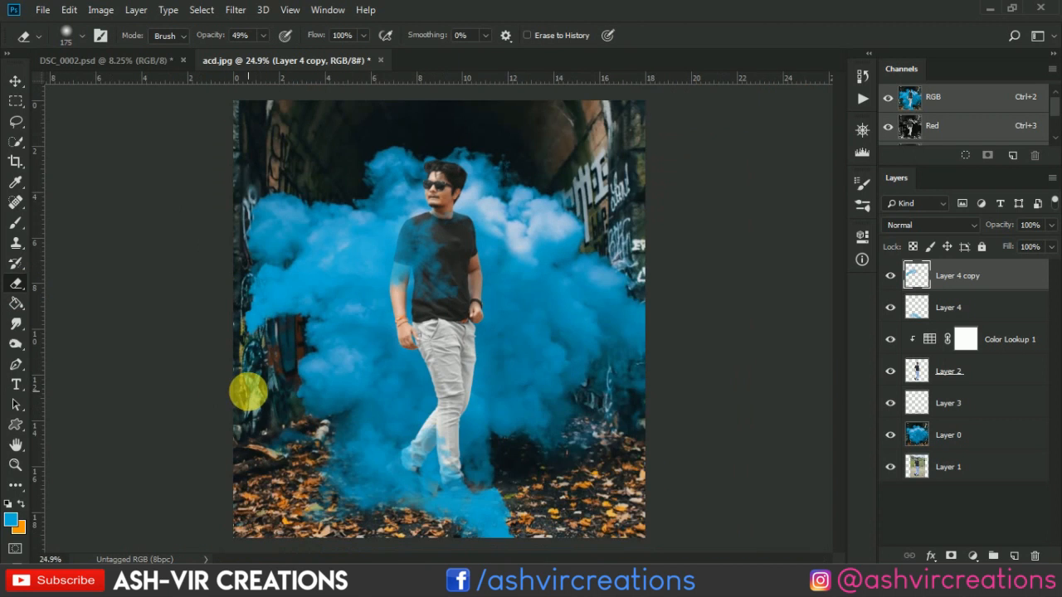
{"action": "scroll", "coordinate": [247, 392], "scroll_direction": "up", "scroll_amount": 7}
{"action": "key", "text": "bracketright"}
{"action": "key", "text": "bracketright"}
{"action": "key", "text": "bracketright"}
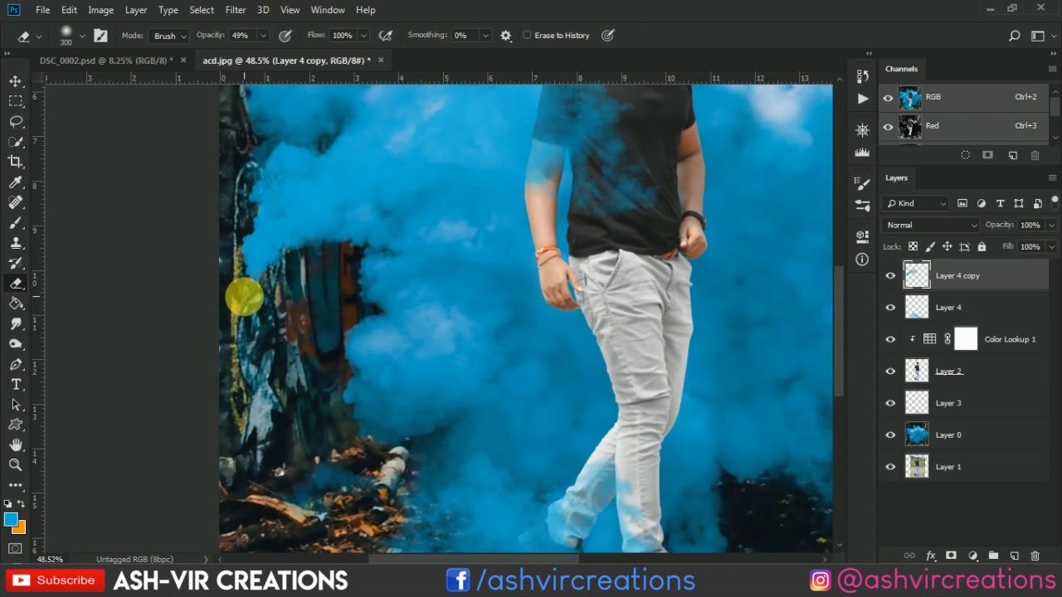
{"action": "mouse_move", "coordinate": [309, 216]}
{"action": "left_mouse_down"}
{"action": "mouse_move", "coordinate": [336, 316]}
{"action": "mouse_move", "coordinate": [280, 332]}
{"action": "mouse_move", "coordinate": [301, 209]}
{"action": "mouse_move", "coordinate": [283, 166]}
{"action": "mouse_move", "coordinate": [301, 287]}
{"action": "mouse_move", "coordinate": [277, 297]}
{"action": "mouse_move", "coordinate": [282, 186]}
{"action": "mouse_move", "coordinate": [288, 249]}
{"action": "left_mouse_up"}
{"action": "key", "text": "v"}
{"action": "scroll", "coordinate": [290, 252], "scroll_direction": "down", "scroll_amount": 3}
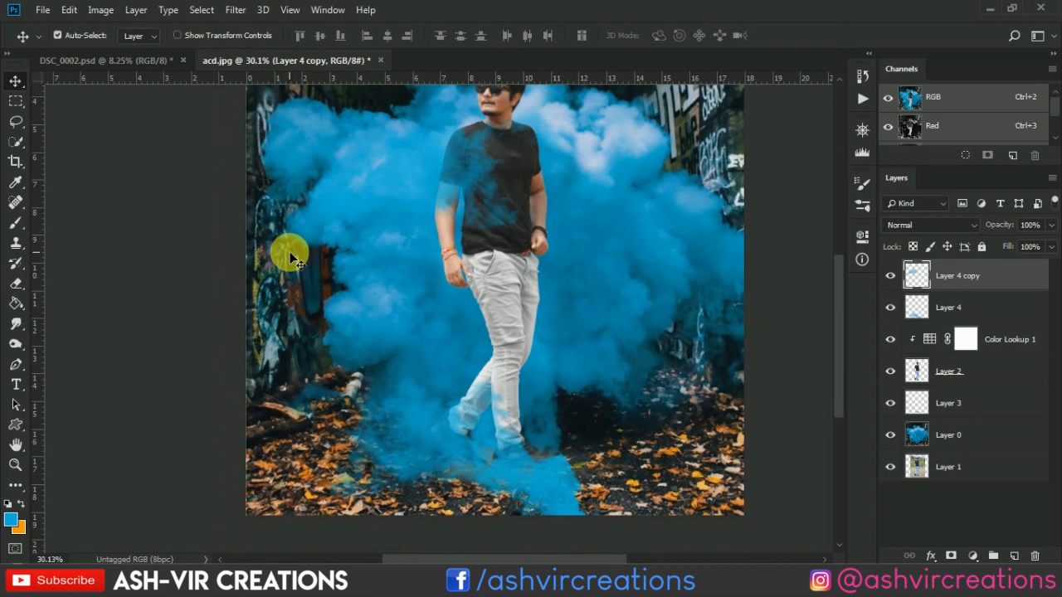
Step: Toggle the visibility of Layer 4 copy to compare the image with and without the chest smoke
{"action": "left_click", "coordinate": [892, 278]}
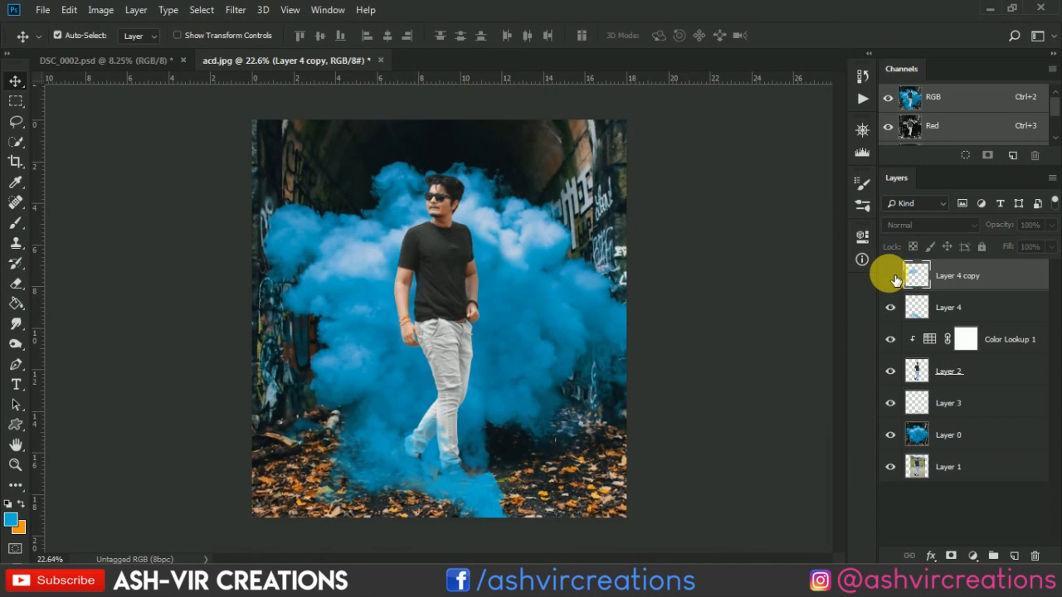
{"action": "left_click", "coordinate": [892, 278]}
{"action": "left_click", "coordinate": [891, 278]}
{"action": "left_click", "coordinate": [891, 278]}
{"action": "left_click", "coordinate": [891, 277]}
{"action": "left_click", "coordinate": [892, 277]}
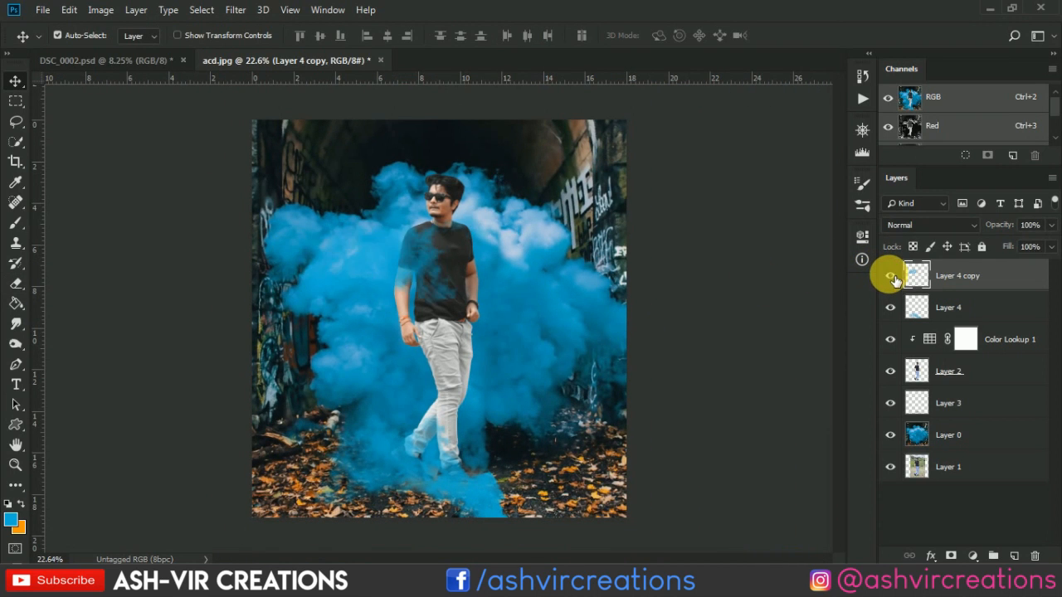
Step: Erase more of the Layer 4 copy smoke beside the man's arm with a 300 px Eraser at 100% opacity
{"action": "left_click_drag", "start_coordinate": [378, 259], "coordinate": [383, 290]}
{"action": "scroll", "coordinate": [394, 237], "scroll_direction": "up", "scroll_amount": 3}
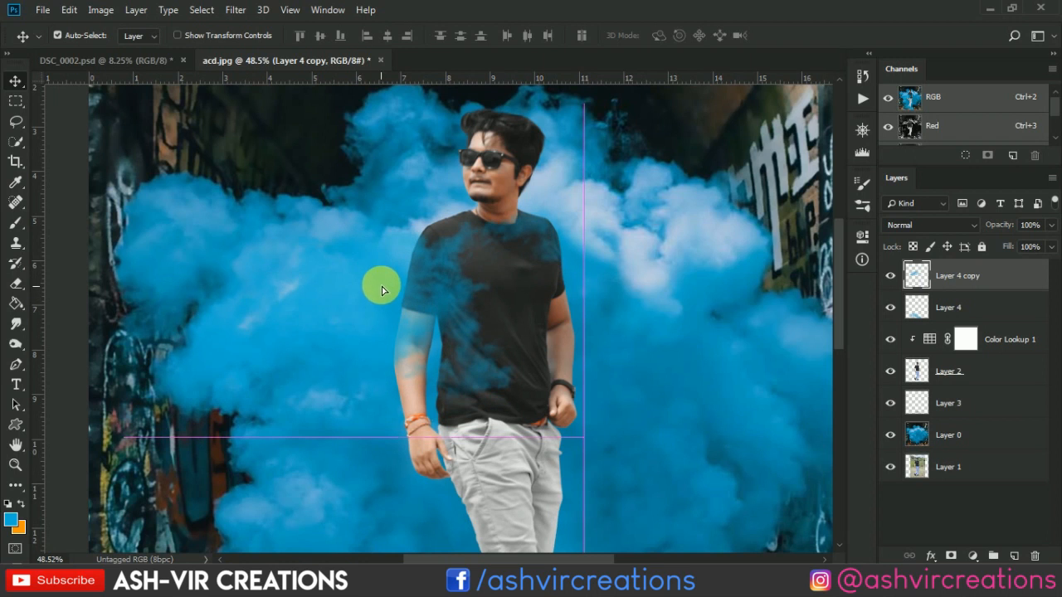
{"action": "left_click", "coordinate": [15, 282]}
{"action": "mouse_move", "coordinate": [373, 259]}
{"action": "left_mouse_down"}
{"action": "mouse_move", "coordinate": [263, 331]}
{"action": "mouse_move", "coordinate": [247, 331]}
{"action": "mouse_move", "coordinate": [215, 275]}
{"action": "mouse_move", "coordinate": [180, 338]}
{"action": "mouse_move", "coordinate": [210, 348]}
{"action": "mouse_move", "coordinate": [257, 245]}
{"action": "left_mouse_up"}
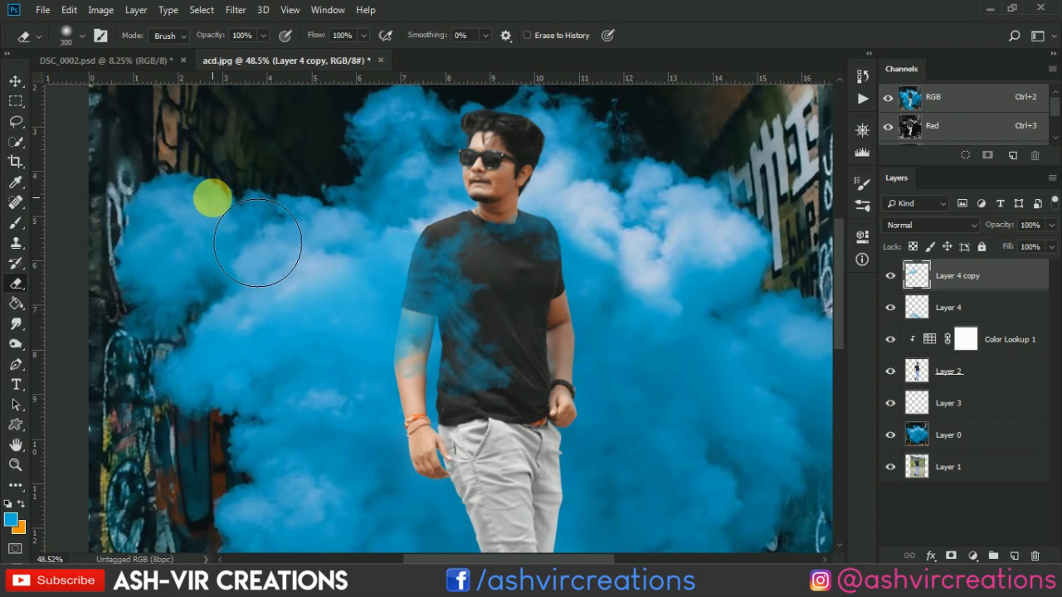
{"action": "key", "text": "v"}
{"action": "scroll", "coordinate": [343, 244], "scroll_direction": "down", "scroll_amount": 5}
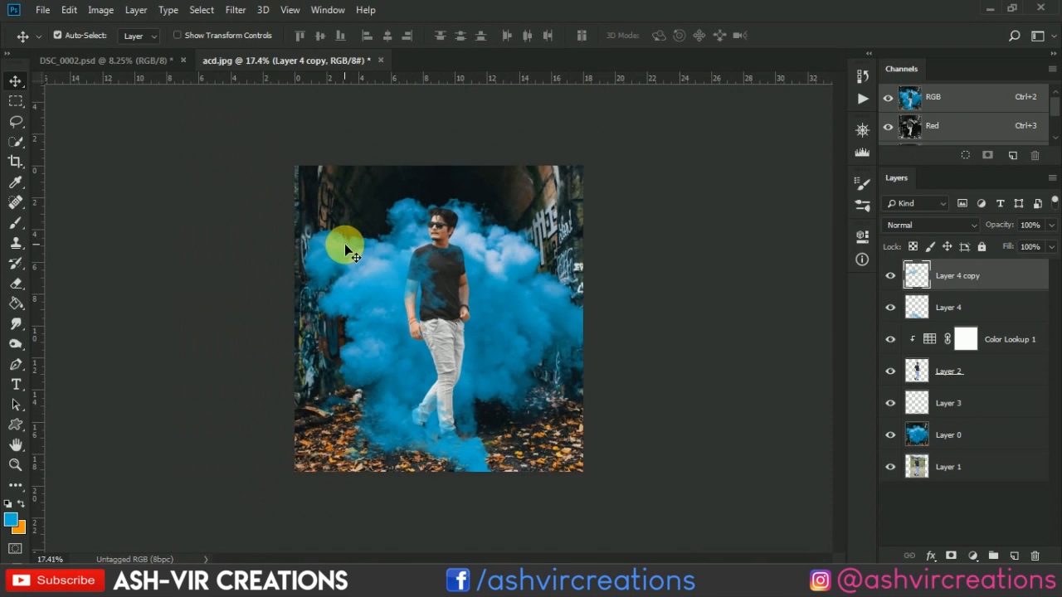
{"action": "scroll", "coordinate": [345, 245], "scroll_direction": "up", "scroll_amount": 2}
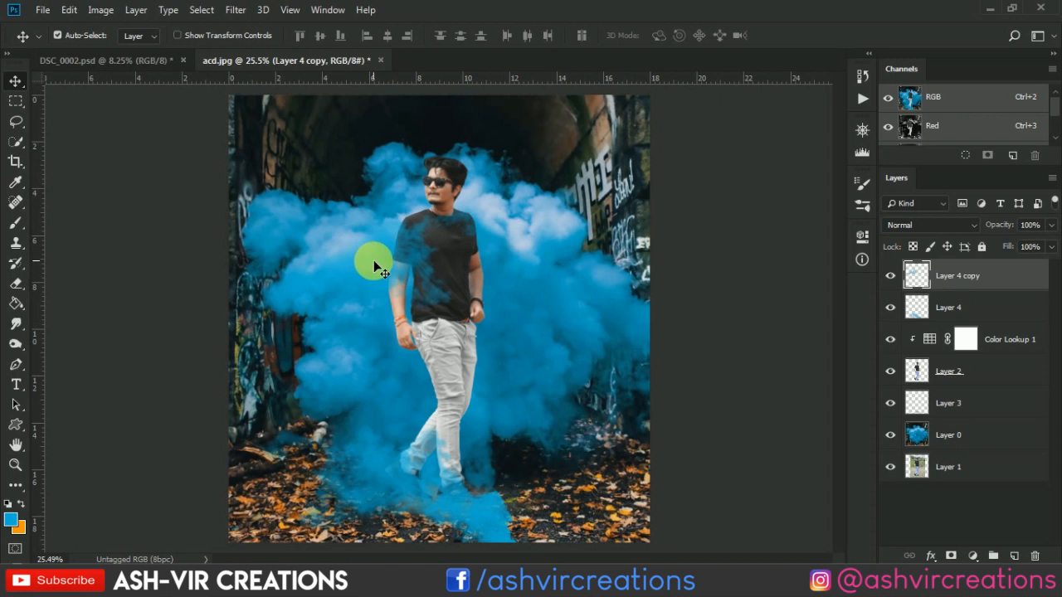
{"action": "key", "text": "ctrl+z"}
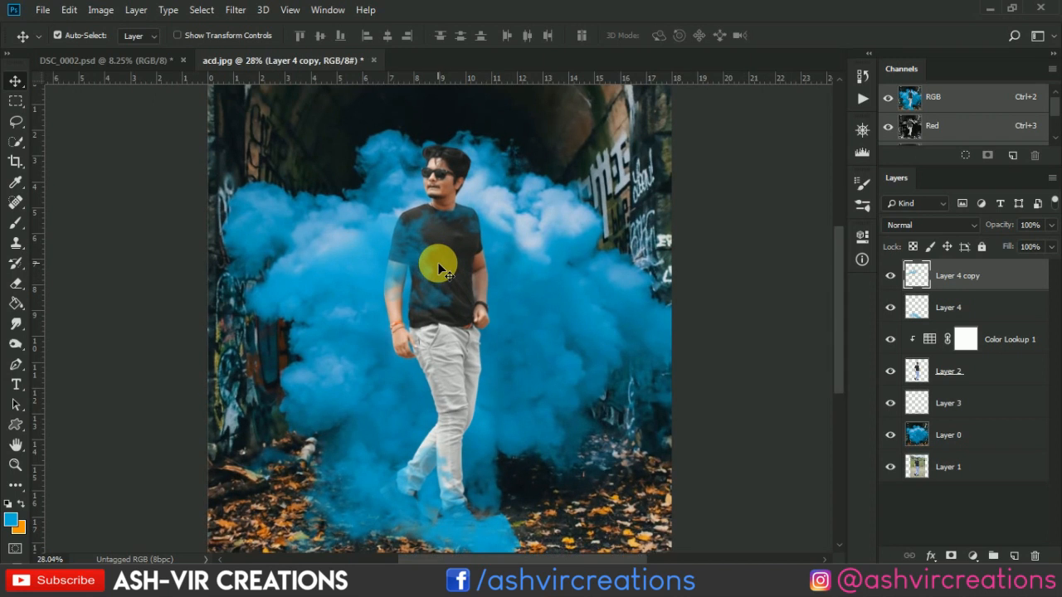
{"action": "key", "text": "ctrl+z"}
Step: Duplicate Layer 4, place the copy at the top of the layer stack and move its smoke up across the man's legs
{"action": "left_click", "coordinate": [946, 308]}
{"action": "right_click", "coordinate": [949, 303]}
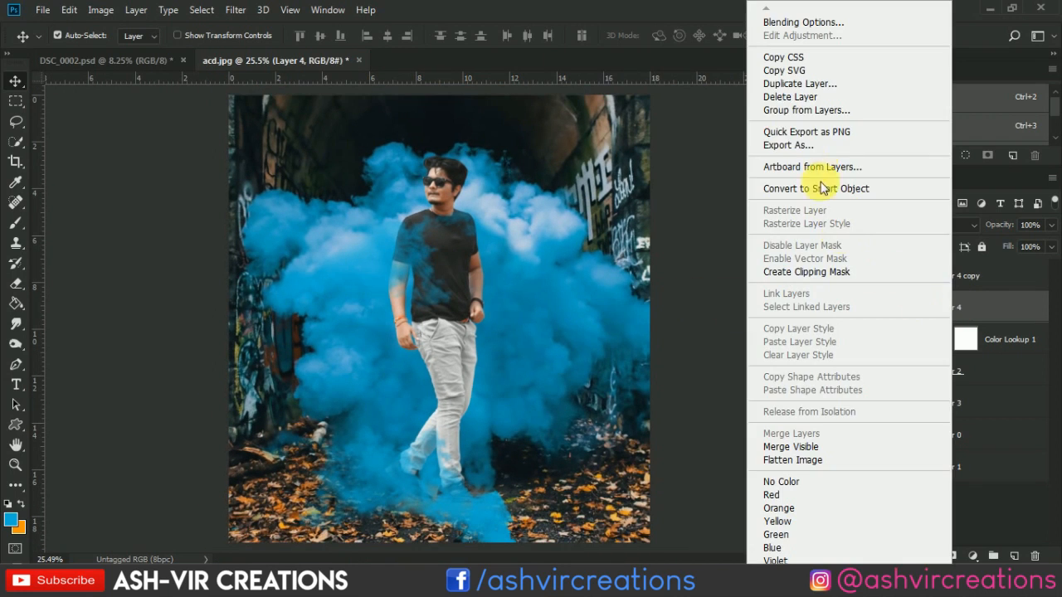
{"action": "left_click", "coordinate": [798, 86]}
{"action": "left_click", "coordinate": [653, 148]}
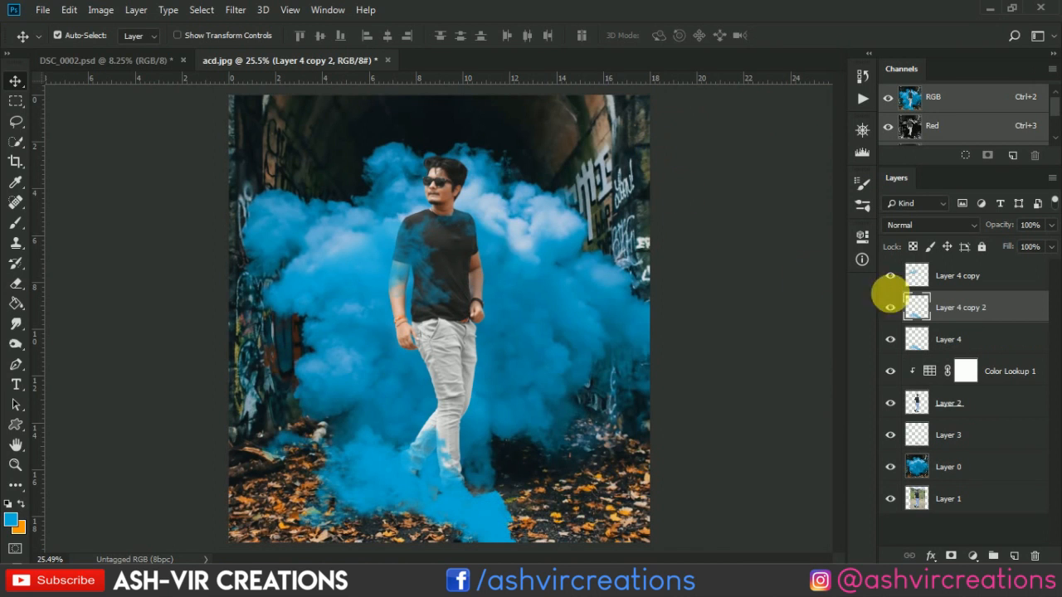
{"action": "left_click_drag", "start_coordinate": [963, 280], "coordinate": [961, 272]}
{"action": "left_click_drag", "start_coordinate": [467, 434], "coordinate": [499, 406]}
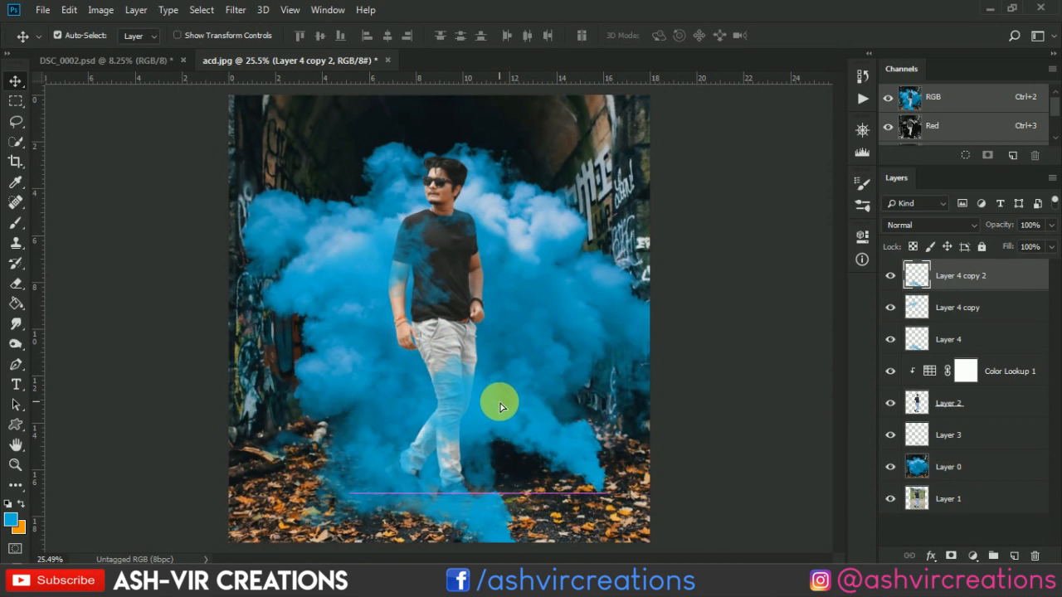
{"action": "left_click", "coordinate": [70, 10]}
{"action": "left_click", "coordinate": [378, 270]}
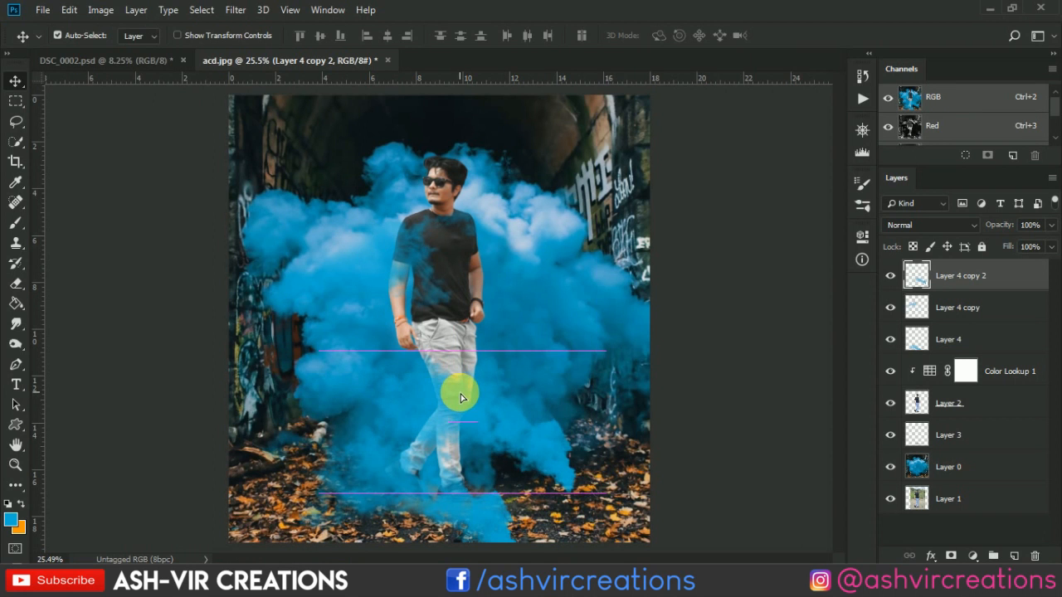
Step: Add a Hue/Saturation adjustment clipped to Layer 4 copy 2 and set its Lightness to +84
{"action": "scroll", "coordinate": [460, 394], "scroll_direction": "up", "scroll_amount": 5}
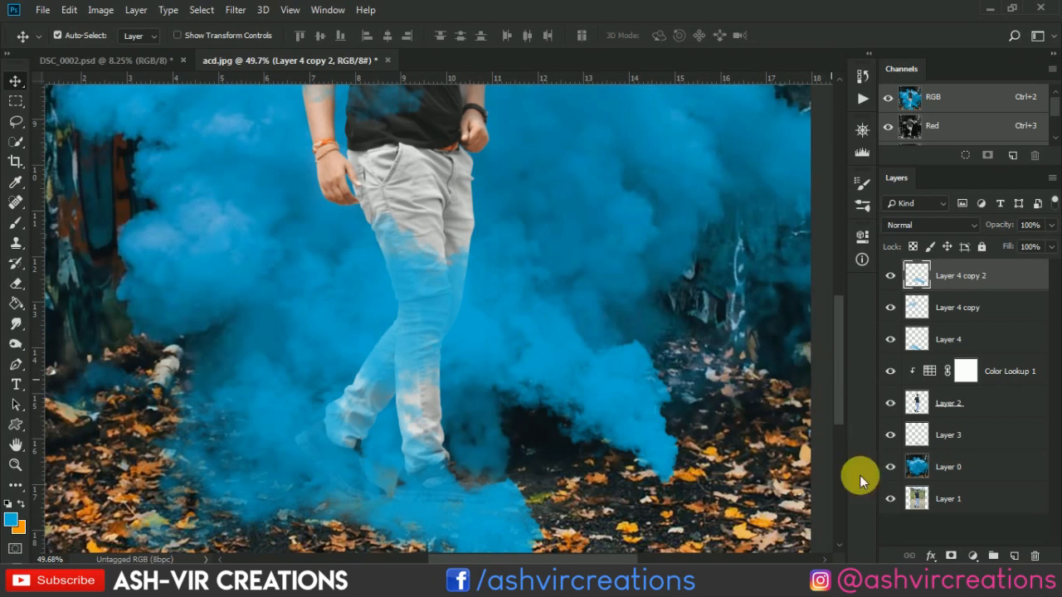
{"action": "left_click", "coordinate": [973, 556]}
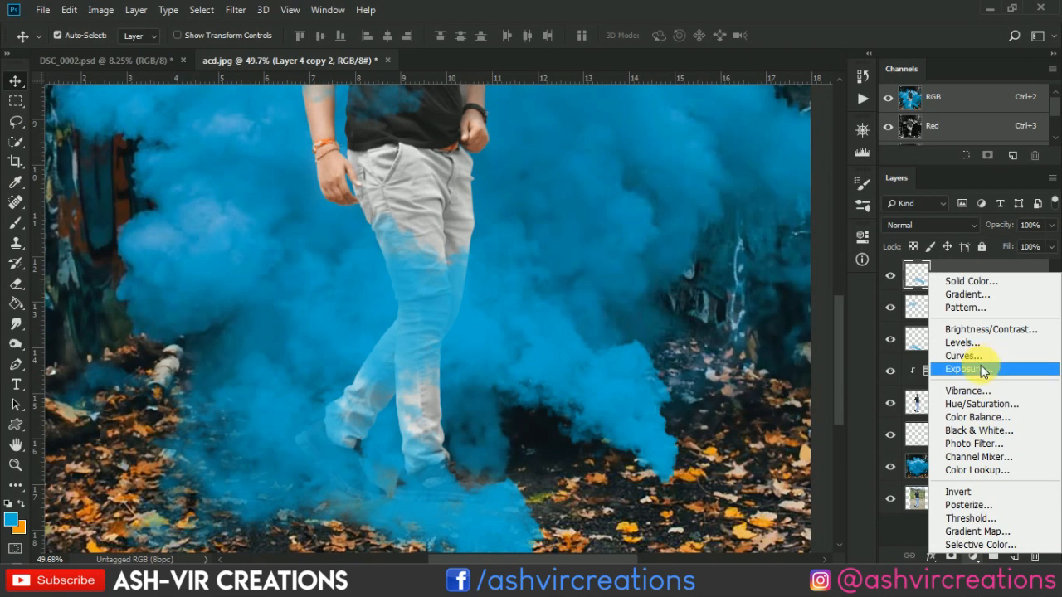
{"action": "left_click", "coordinate": [981, 404]}
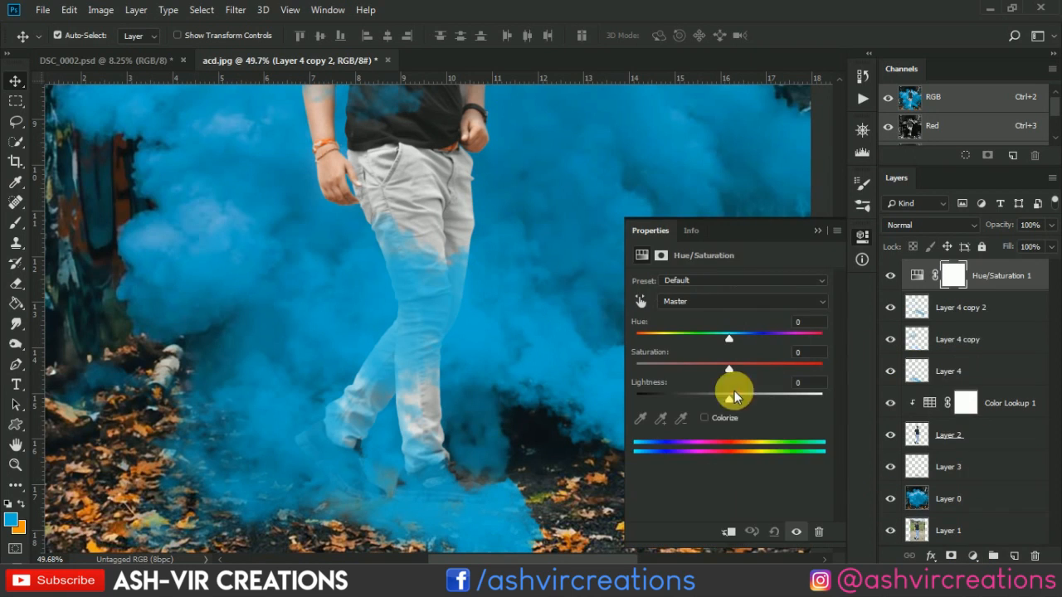
{"action": "left_click_drag", "start_coordinate": [742, 407], "coordinate": [812, 408]}
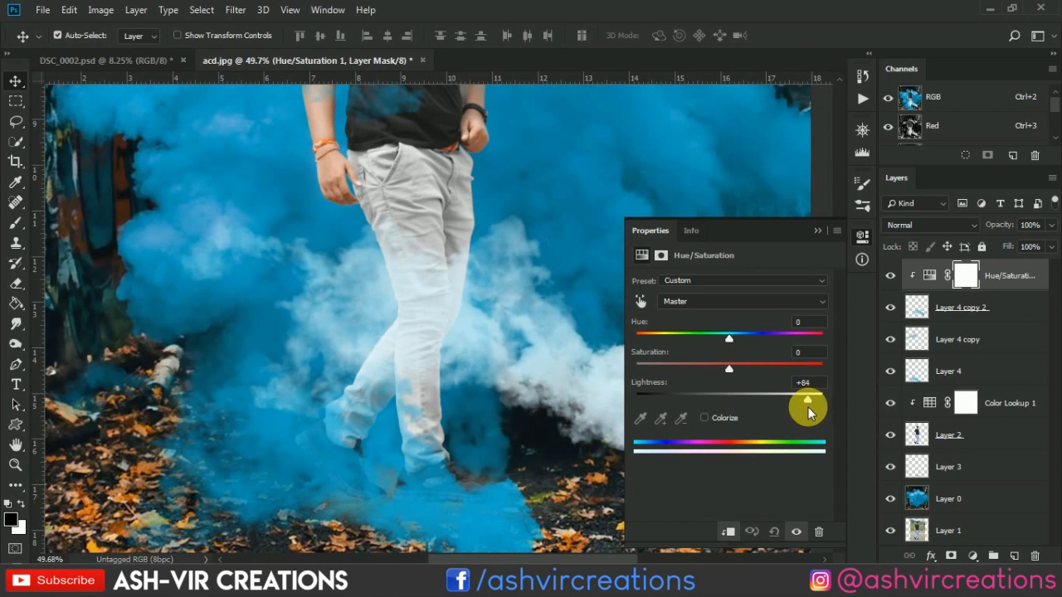
{"action": "left_click", "coordinate": [818, 235]}
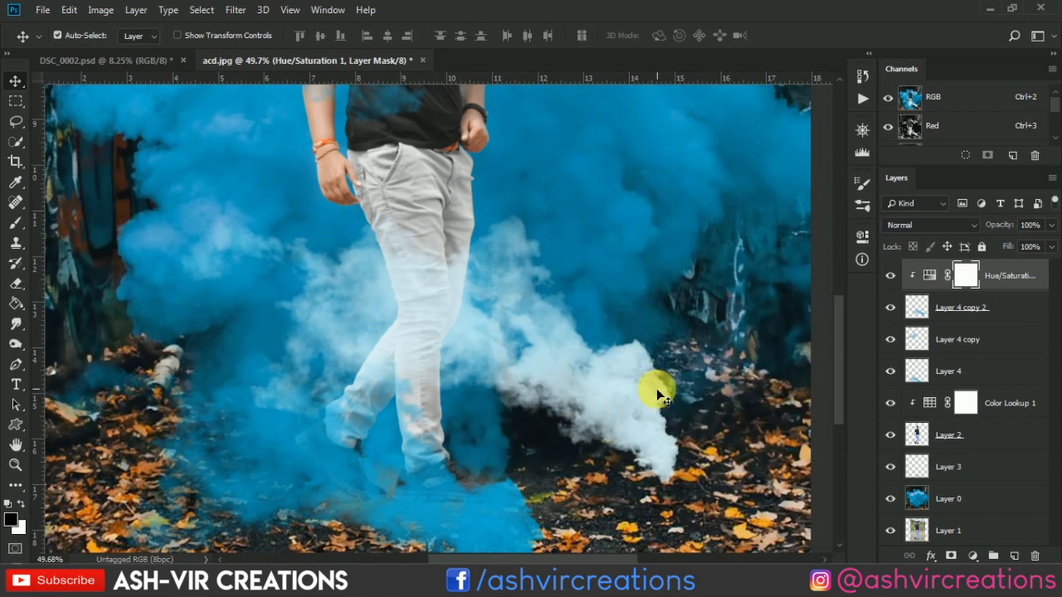
Step: Shift the whitened smoke slightly left and erase its tail over the leafy ground with a 300 px Eraser at 100% opacity
{"action": "scroll", "coordinate": [643, 394], "scroll_direction": "down", "scroll_amount": 2}
{"action": "mouse_move", "coordinate": [631, 400]}
{"action": "left_mouse_down"}
{"action": "mouse_move", "coordinate": [586, 427]}
{"action": "mouse_move", "coordinate": [621, 407]}
{"action": "mouse_move", "coordinate": [614, 394]}
{"action": "mouse_move", "coordinate": [604, 474]}
{"action": "mouse_move", "coordinate": [609, 387]}
{"action": "mouse_move", "coordinate": [614, 396]}
{"action": "mouse_move", "coordinate": [590, 391]}
{"action": "left_mouse_up"}
{"action": "scroll", "coordinate": [612, 393], "scroll_direction": "up", "scroll_amount": 1}
{"action": "scroll", "coordinate": [614, 395], "scroll_direction": "up", "scroll_amount": 5}
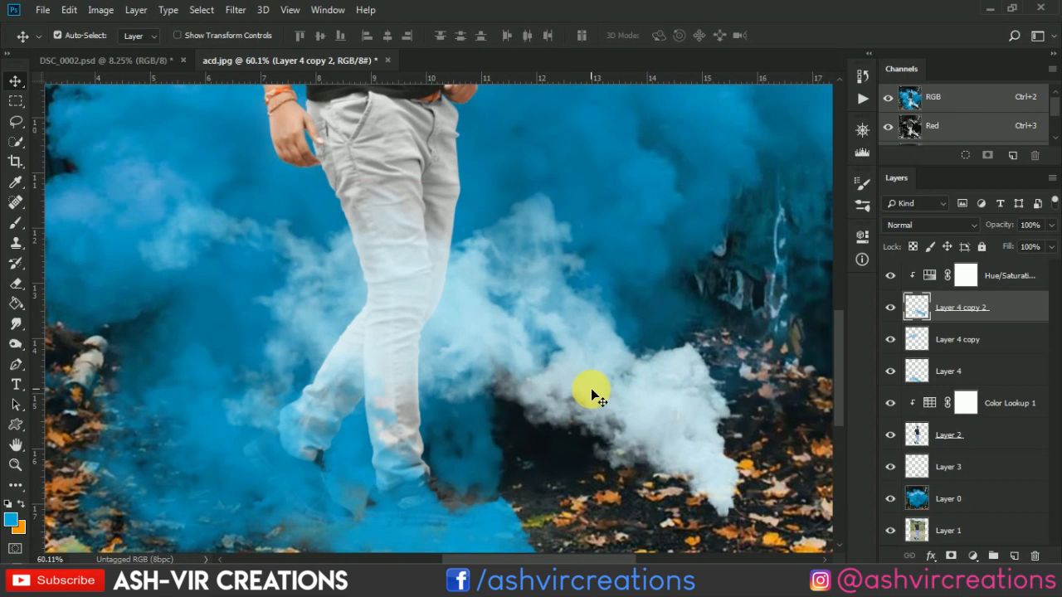
{"action": "left_click", "coordinate": [21, 294]}
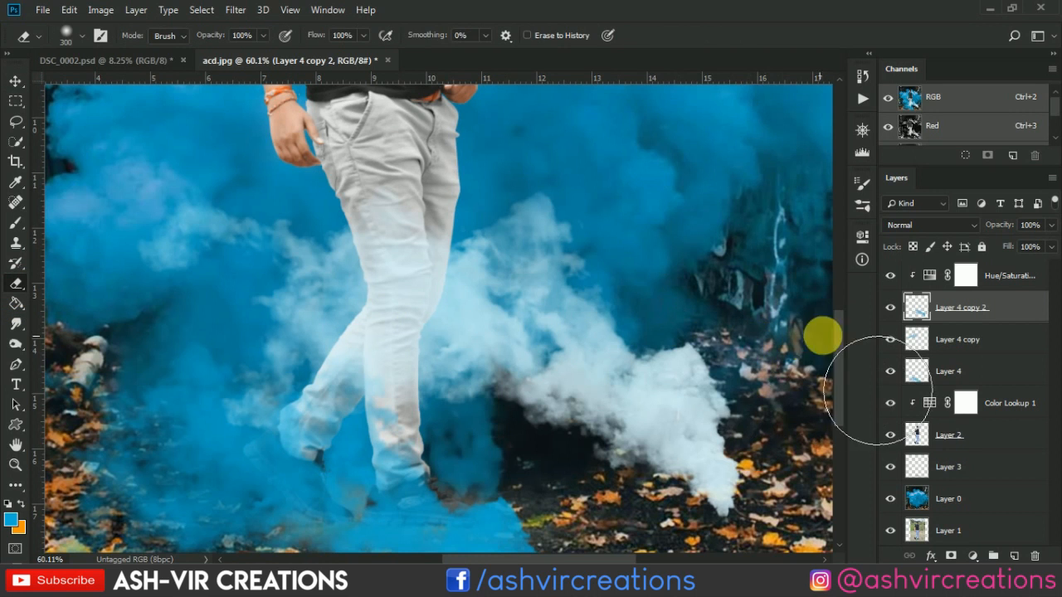
{"action": "mouse_move", "coordinate": [746, 423]}
{"action": "left_mouse_down"}
{"action": "mouse_move", "coordinate": [607, 408]}
{"action": "mouse_move", "coordinate": [699, 474]}
{"action": "mouse_move", "coordinate": [731, 437]}
{"action": "left_mouse_up"}
{"action": "scroll", "coordinate": [731, 436], "scroll_direction": "down", "scroll_amount": 4}
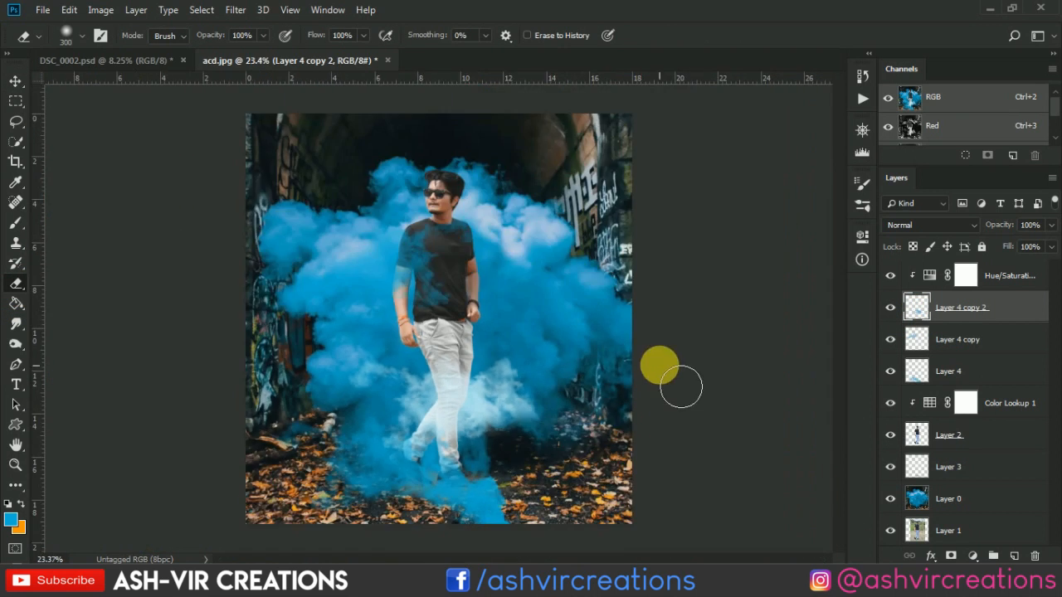
Step: Move the whitened smoke up around the man's knees, comparing it with the Hue/Saturation adjustment hidden and shown
{"action": "scroll", "coordinate": [659, 368], "scroll_direction": "up", "scroll_amount": 1}
{"action": "key", "text": "v"}
{"action": "mouse_move", "coordinate": [498, 408]}
{"action": "left_mouse_down"}
{"action": "mouse_move", "coordinate": [462, 434]}
{"action": "mouse_move", "coordinate": [474, 468]}
{"action": "mouse_move", "coordinate": [500, 380]}
{"action": "mouse_move", "coordinate": [550, 403]}
{"action": "mouse_move", "coordinate": [479, 404]}
{"action": "left_mouse_up"}
{"action": "scroll", "coordinate": [515, 406], "scroll_direction": "up", "scroll_amount": 3}
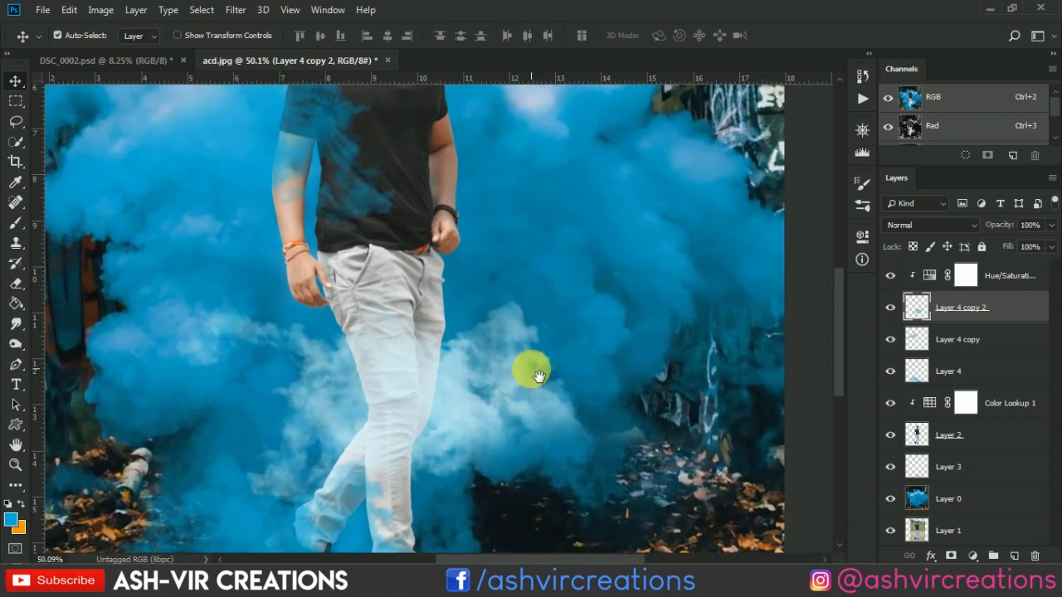
{"action": "left_click", "coordinate": [892, 277]}
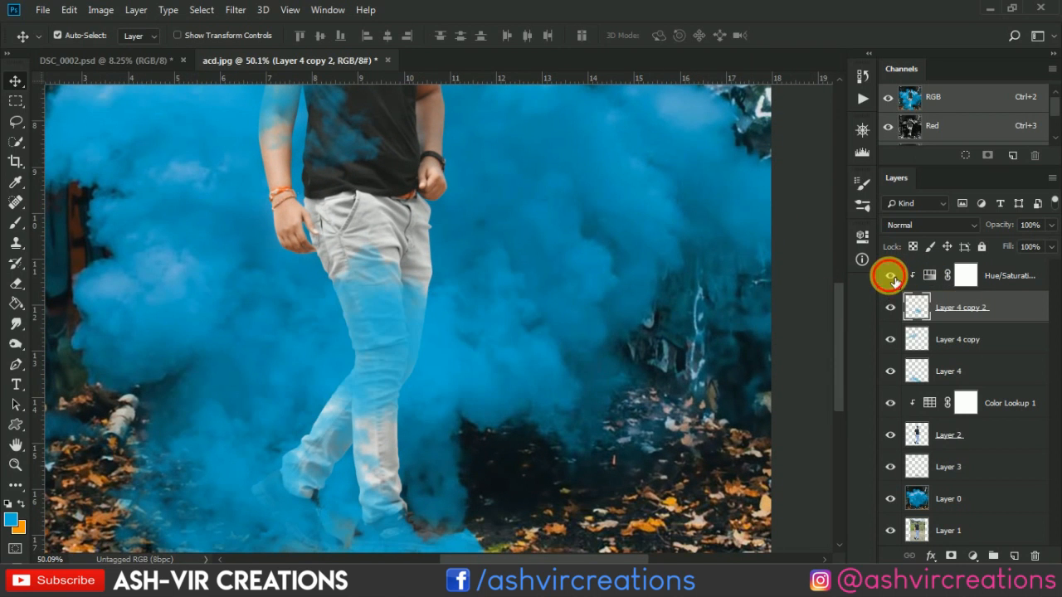
{"action": "left_click", "coordinate": [892, 277]}
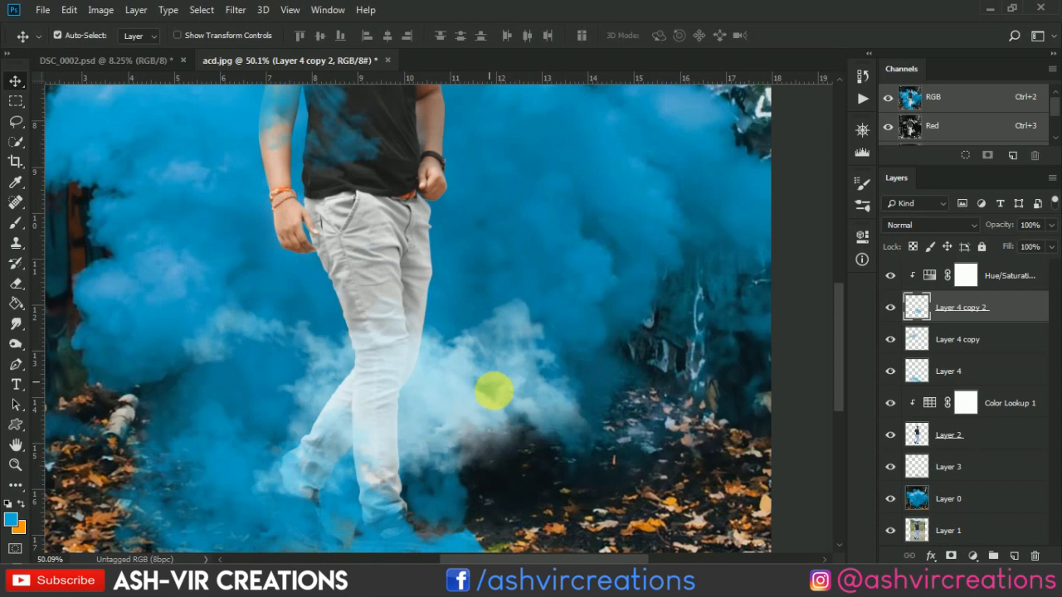
{"action": "left_click_drag", "start_coordinate": [494, 390], "coordinate": [480, 359]}
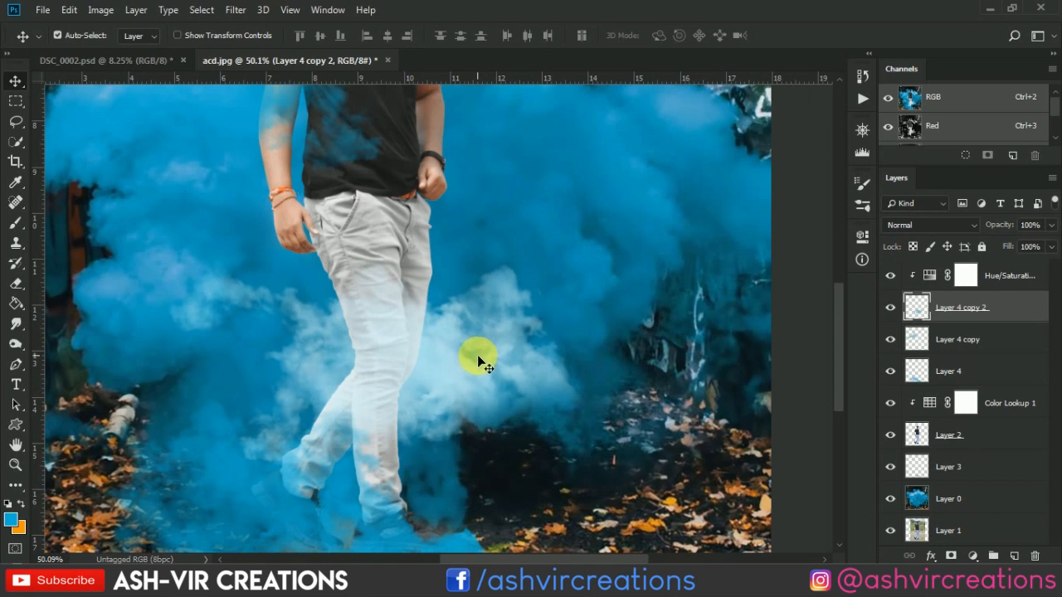
{"action": "left_click_drag", "start_coordinate": [480, 382], "coordinate": [467, 347]}
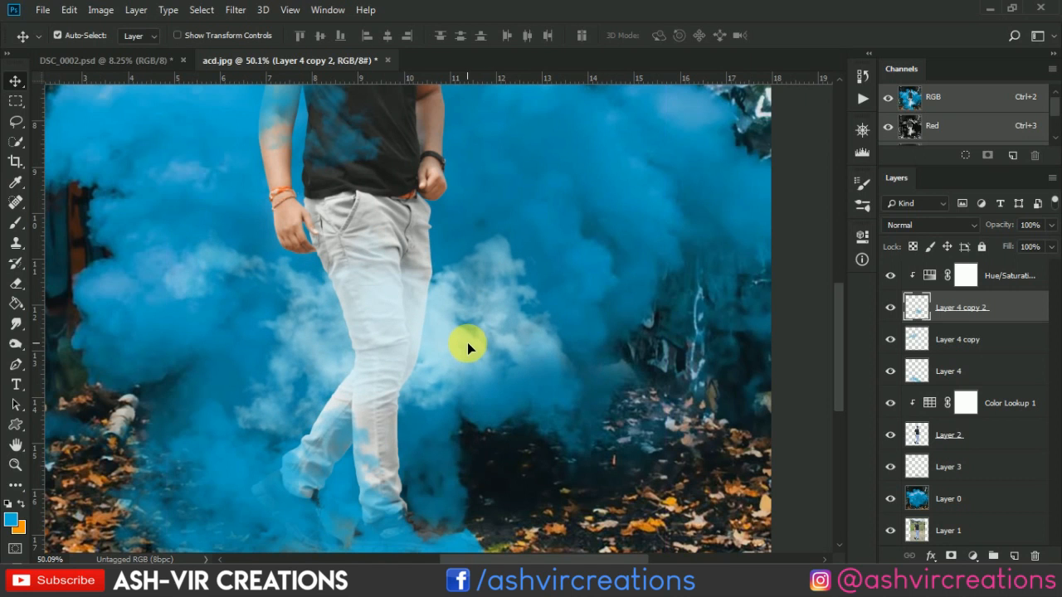
{"action": "left_click", "coordinate": [1003, 287]}
{"action": "right_click", "coordinate": [1006, 282]}
{"action": "left_click", "coordinate": [834, 437]}
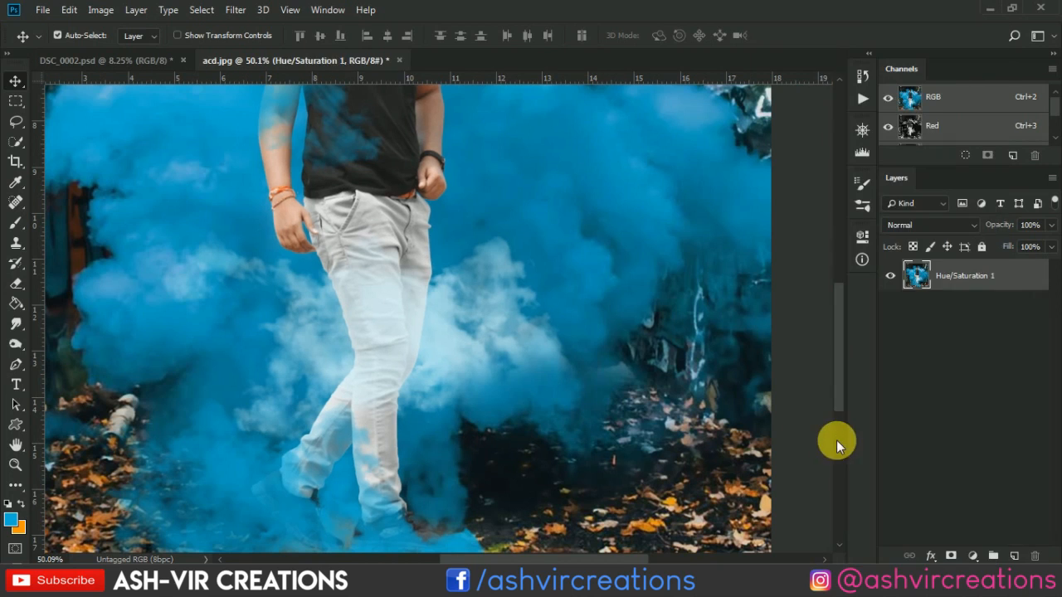
{"action": "key", "text": "ctrl+z"}
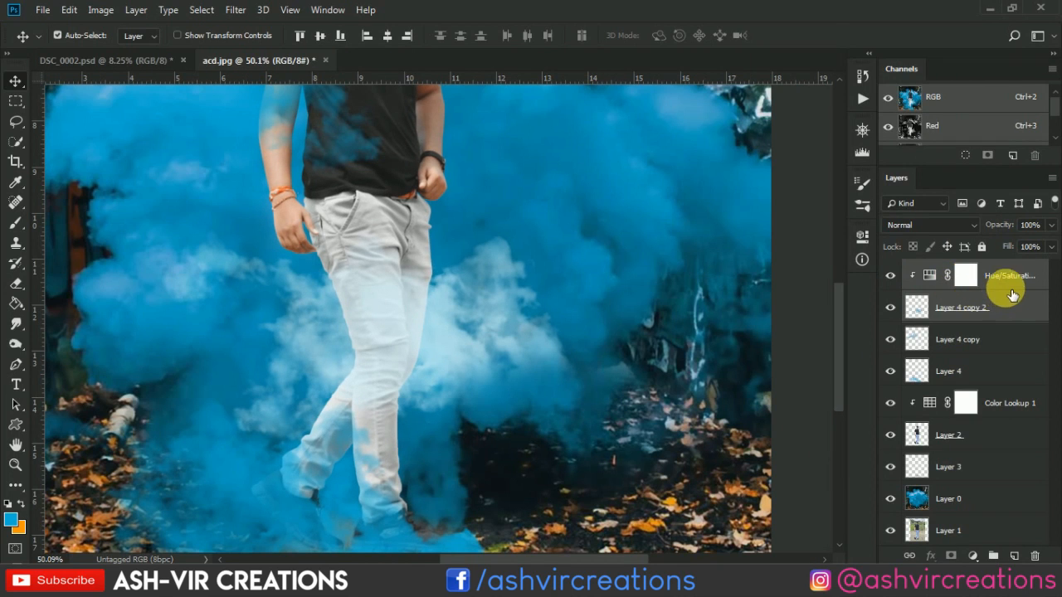
Step: Merge the Hue/Saturation adjustment with Layer 4 copy 2 and place the merged smoke layer directly below Layer 2
{"action": "right_click", "coordinate": [1010, 292]}
{"action": "left_click", "coordinate": [1033, 306]}
{"action": "right_click", "coordinate": [1038, 309]}
{"action": "left_click", "coordinate": [863, 434]}
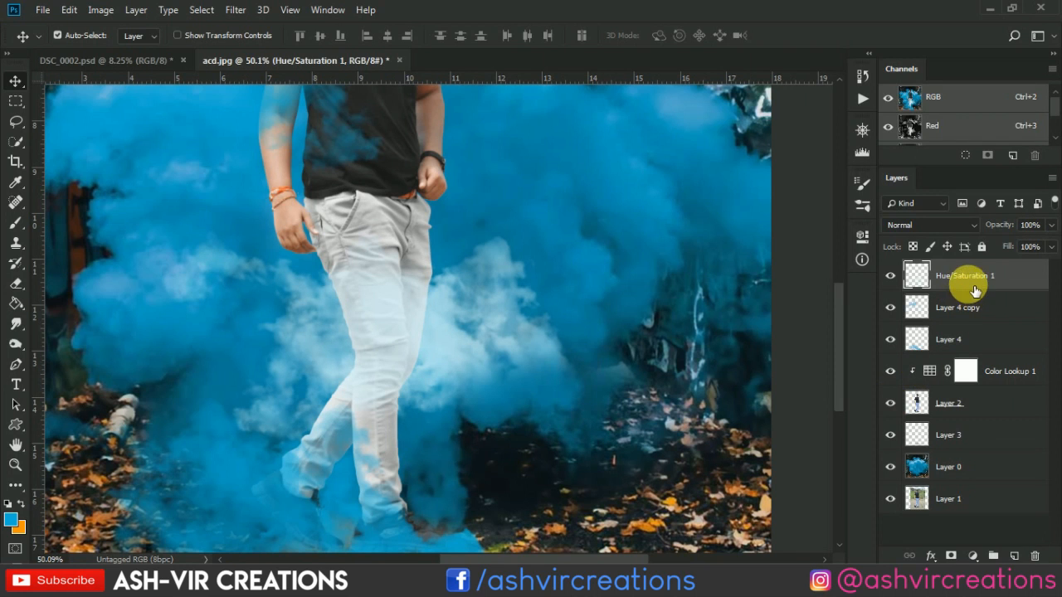
{"action": "left_click_drag", "start_coordinate": [978, 283], "coordinate": [965, 415]}
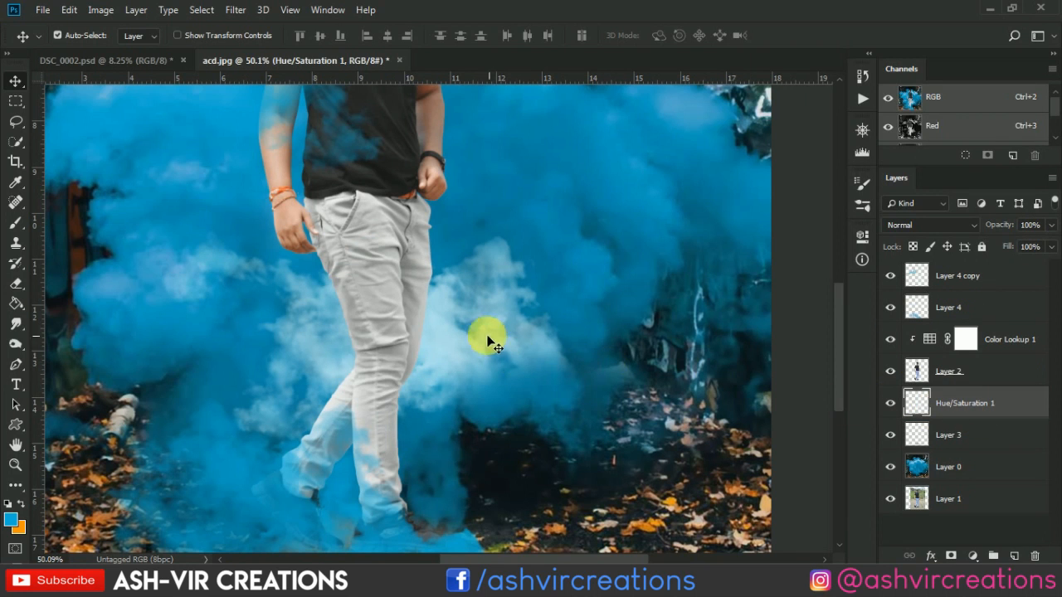
{"action": "scroll", "coordinate": [471, 334], "scroll_direction": "down", "scroll_amount": 1}
{"action": "scroll", "coordinate": [472, 336], "scroll_direction": "down", "scroll_amount": 3}
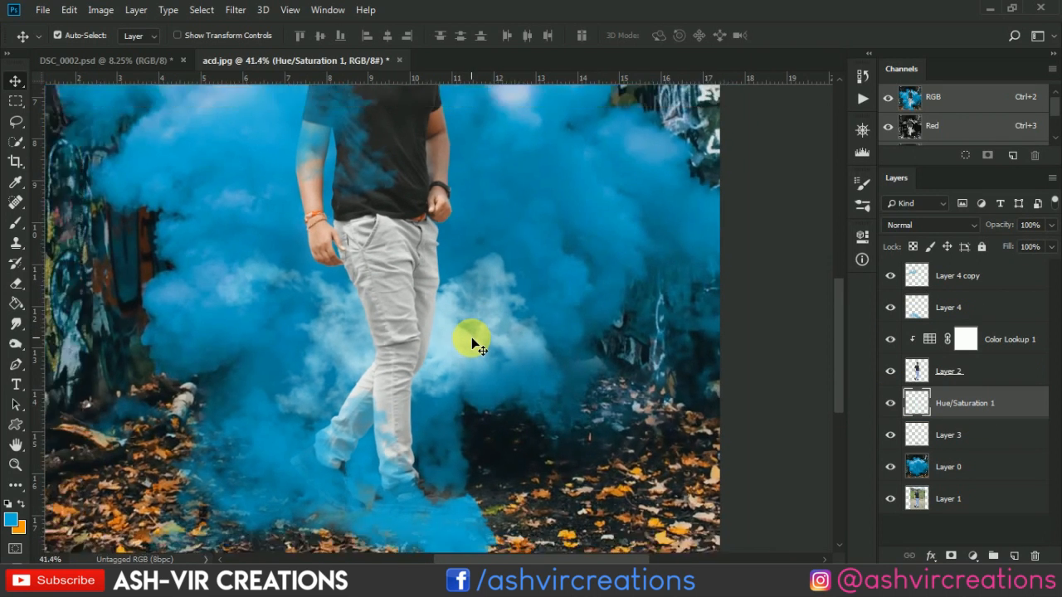
{"action": "scroll", "coordinate": [472, 339], "scroll_direction": "up", "scroll_amount": 3}
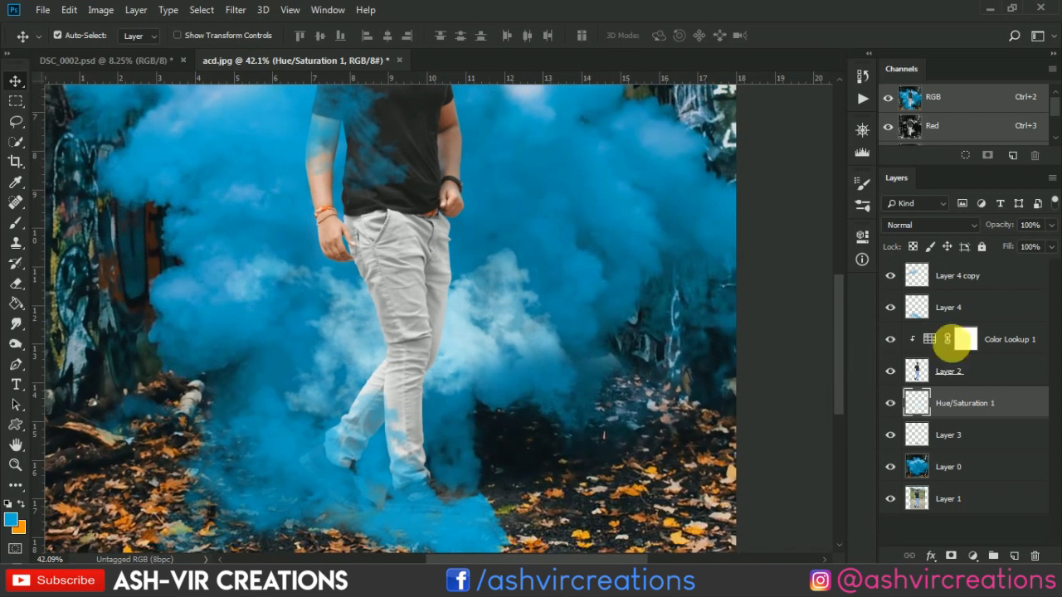
Step: Duplicate Layer 4 again, put the copy at the top of the stack and move its smoke up and right across the man's knees
{"action": "left_click", "coordinate": [980, 283]}
{"action": "left_click", "coordinate": [951, 305]}
{"action": "right_click", "coordinate": [950, 307]}
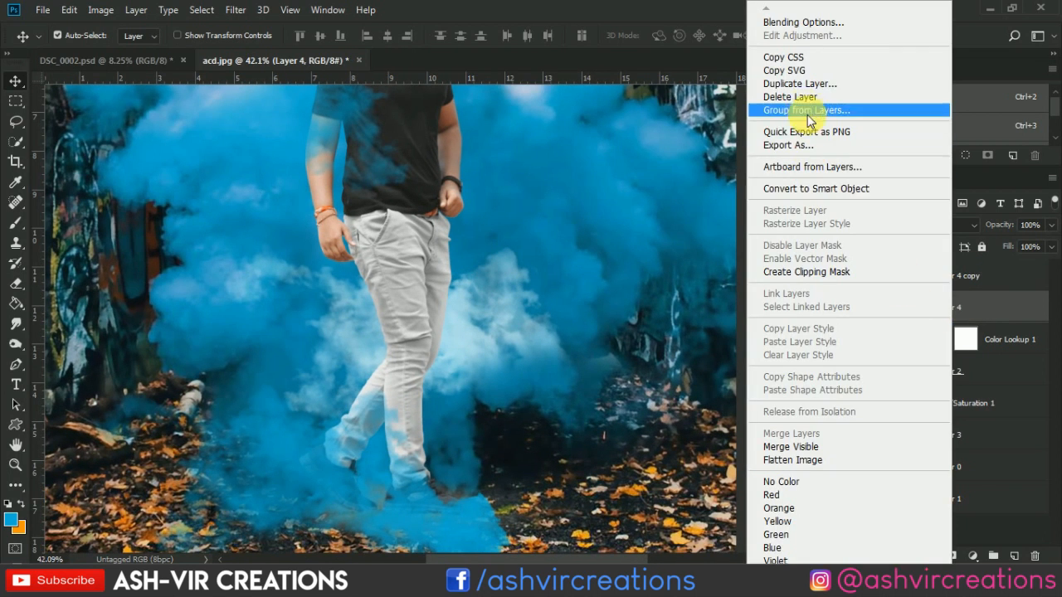
{"action": "left_click", "coordinate": [800, 84]}
{"action": "left_click", "coordinate": [643, 147]}
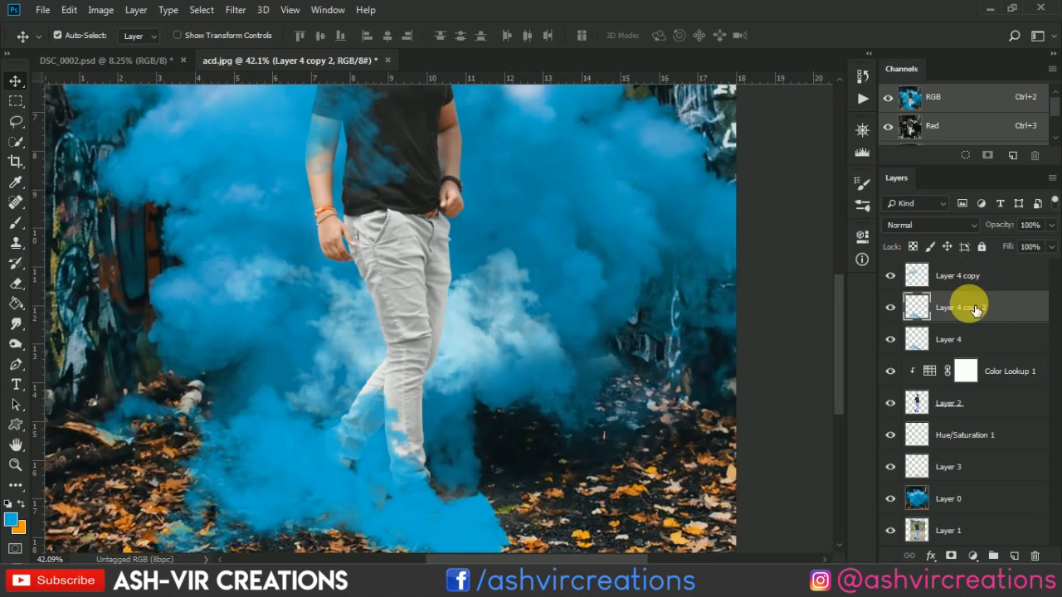
{"action": "left_click_drag", "start_coordinate": [955, 303], "coordinate": [968, 267]}
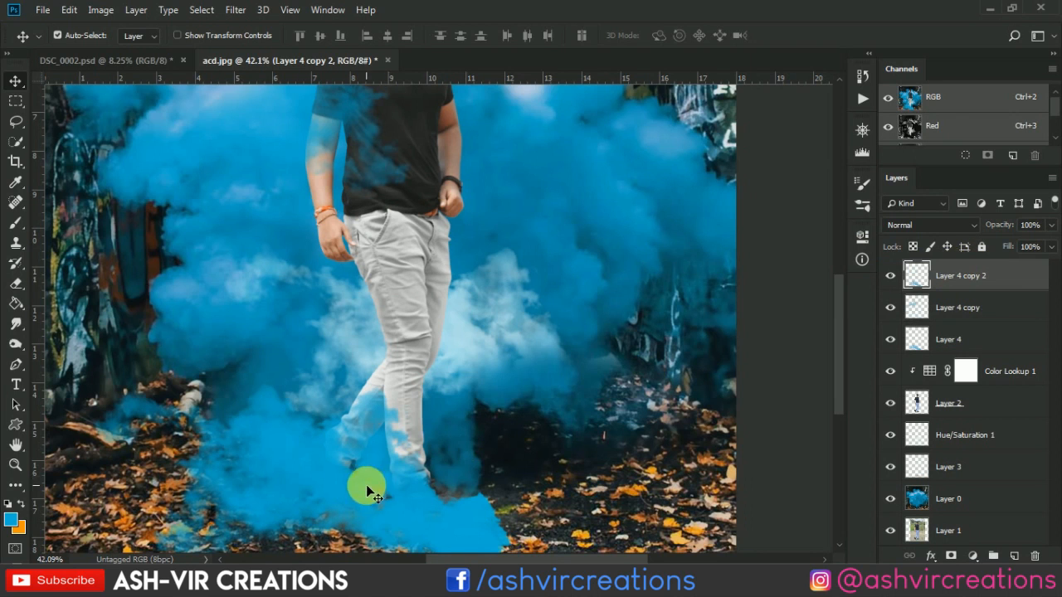
{"action": "left_click_drag", "start_coordinate": [363, 486], "coordinate": [589, 389]}
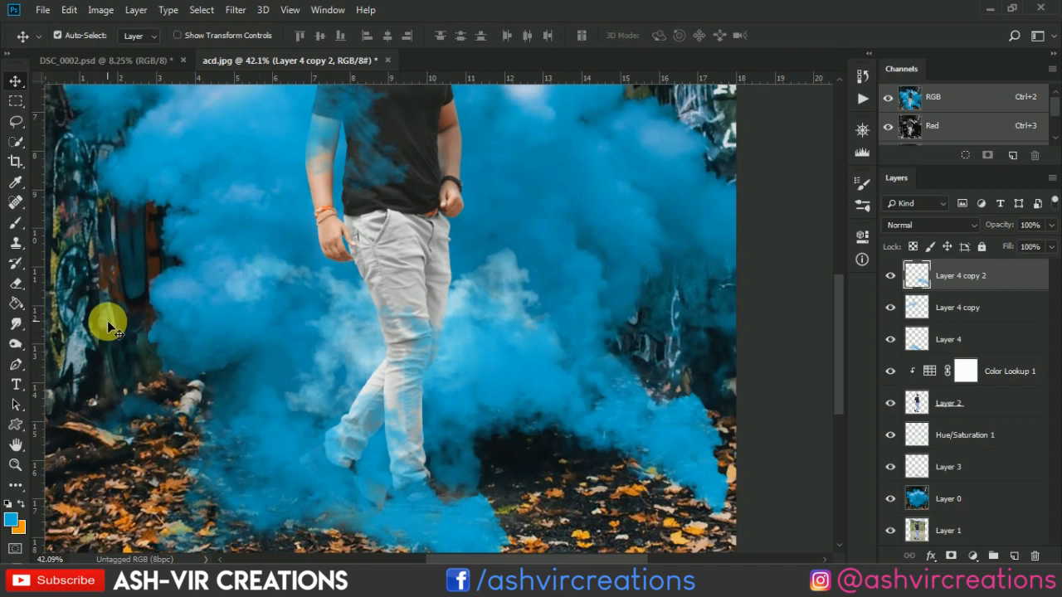
Step: Erase the new Layer 4 copy 2 smoke's tail over the leafy ground with a 300 px Eraser, toggling the layer's visibility to compare
{"action": "left_click", "coordinate": [18, 282]}
{"action": "mouse_move", "coordinate": [590, 476]}
{"action": "left_mouse_down"}
{"action": "mouse_move", "coordinate": [730, 423]}
{"action": "mouse_move", "coordinate": [702, 513]}
{"action": "mouse_move", "coordinate": [657, 514]}
{"action": "mouse_move", "coordinate": [713, 448]}
{"action": "mouse_move", "coordinate": [633, 510]}
{"action": "mouse_move", "coordinate": [736, 485]}
{"action": "mouse_move", "coordinate": [773, 561]}
{"action": "mouse_move", "coordinate": [779, 450]}
{"action": "mouse_move", "coordinate": [732, 586]}
{"action": "mouse_move", "coordinate": [738, 420]}
{"action": "mouse_move", "coordinate": [597, 519]}
{"action": "left_mouse_up"}
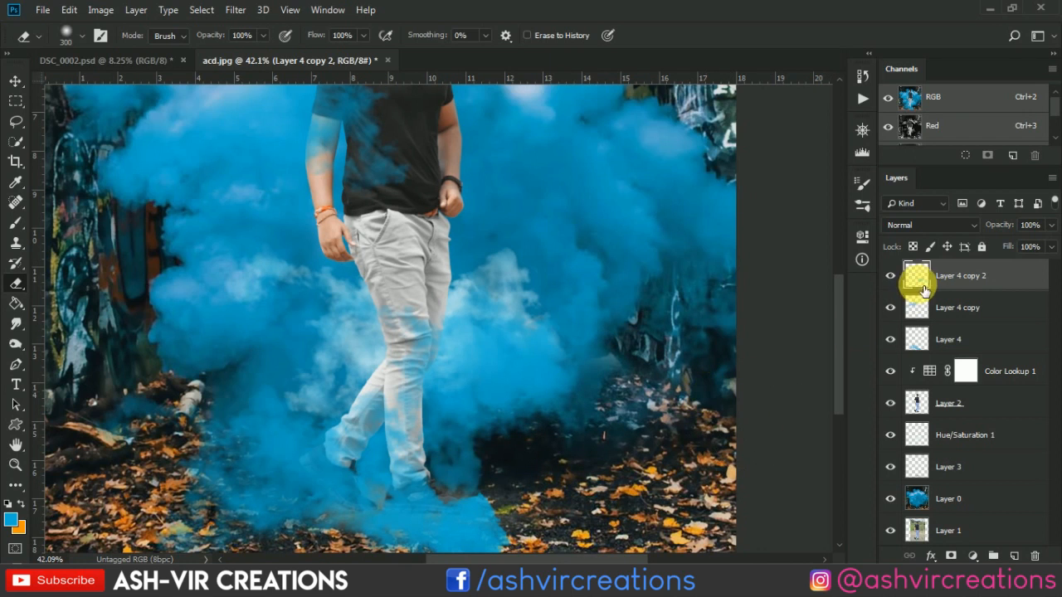
{"action": "left_click", "coordinate": [893, 278]}
{"action": "left_click", "coordinate": [892, 278]}
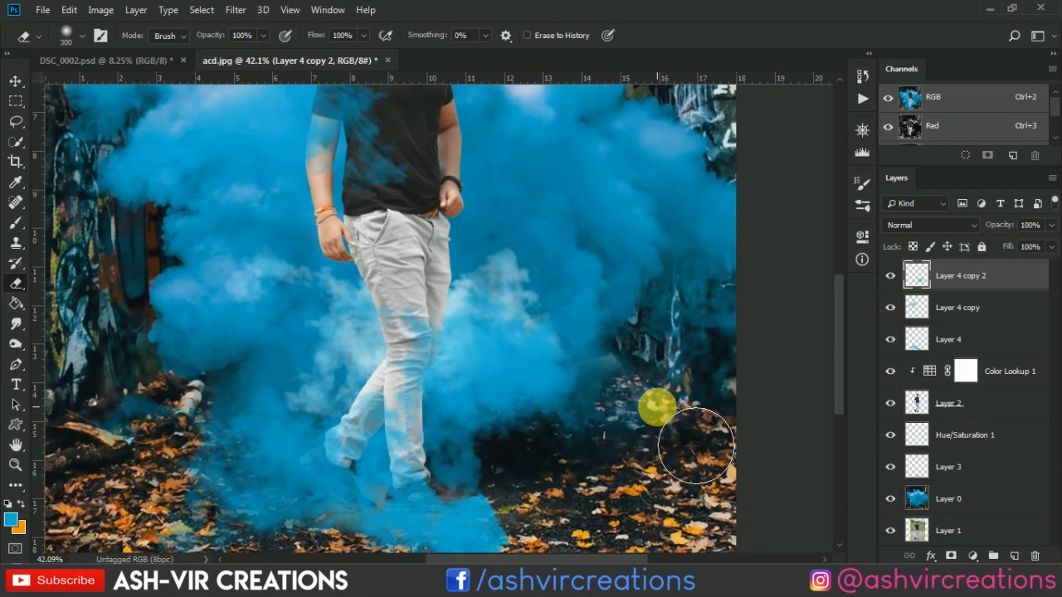
{"action": "mouse_move", "coordinate": [672, 398]}
{"action": "left_mouse_down"}
{"action": "mouse_move", "coordinate": [633, 431]}
{"action": "mouse_move", "coordinate": [540, 419]}
{"action": "mouse_move", "coordinate": [545, 468]}
{"action": "mouse_move", "coordinate": [592, 477]}
{"action": "mouse_move", "coordinate": [553, 474]}
{"action": "left_mouse_up"}
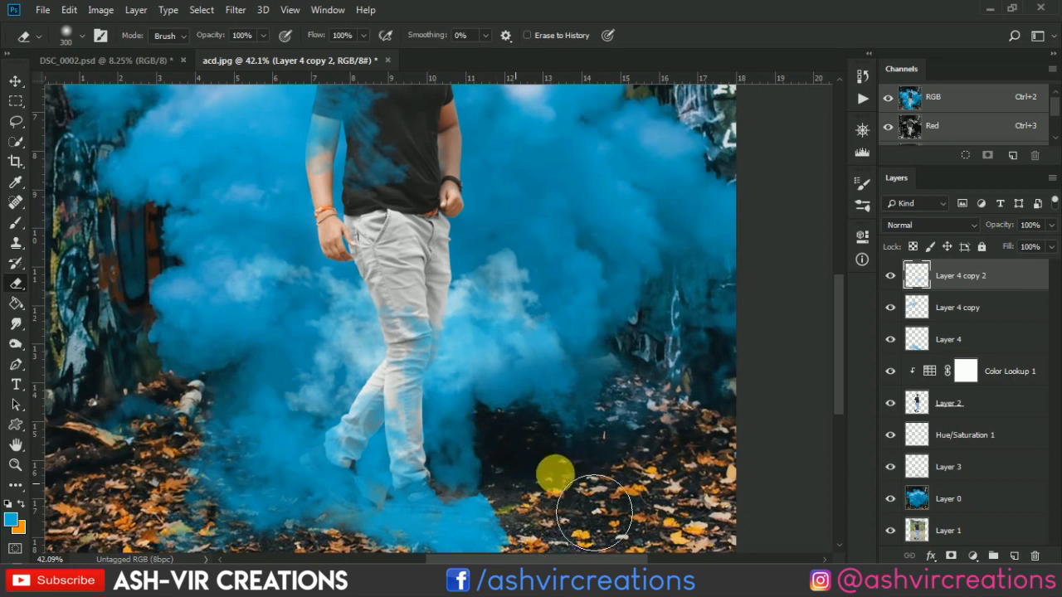
Step: Compare the composite with the Layer 4 copy 2 smoke hidden and shown, leaving the layer visible
{"action": "left_click", "coordinate": [896, 286]}
{"action": "left_click", "coordinate": [891, 276]}
{"action": "left_click", "coordinate": [891, 276]}
{"action": "left_click", "coordinate": [890, 276]}
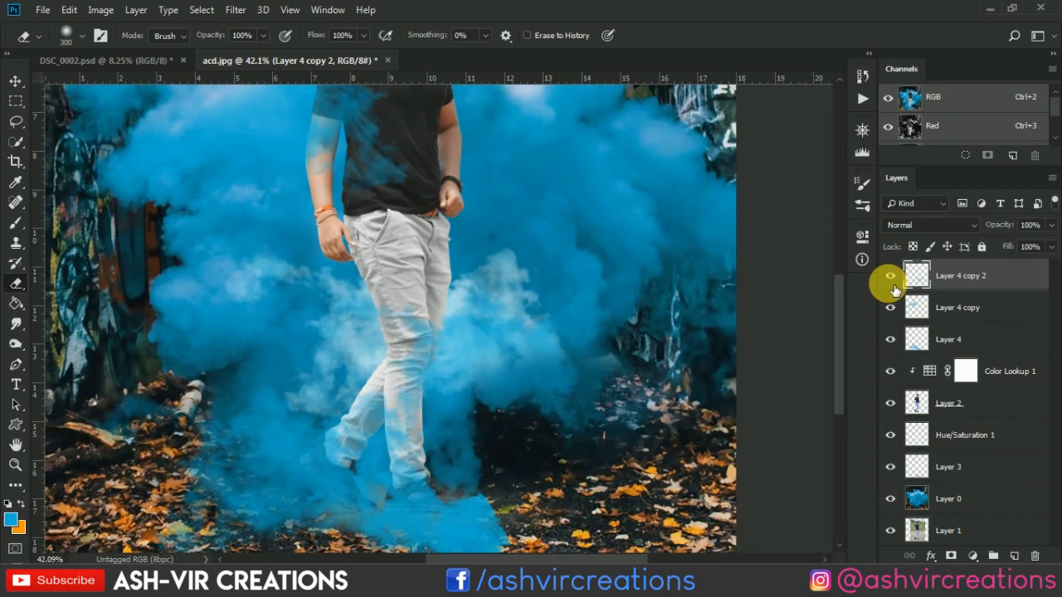
{"action": "scroll", "coordinate": [748, 354], "scroll_direction": "down", "scroll_amount": 2}
{"action": "scroll", "coordinate": [748, 354], "scroll_direction": "down", "scroll_amount": 2}
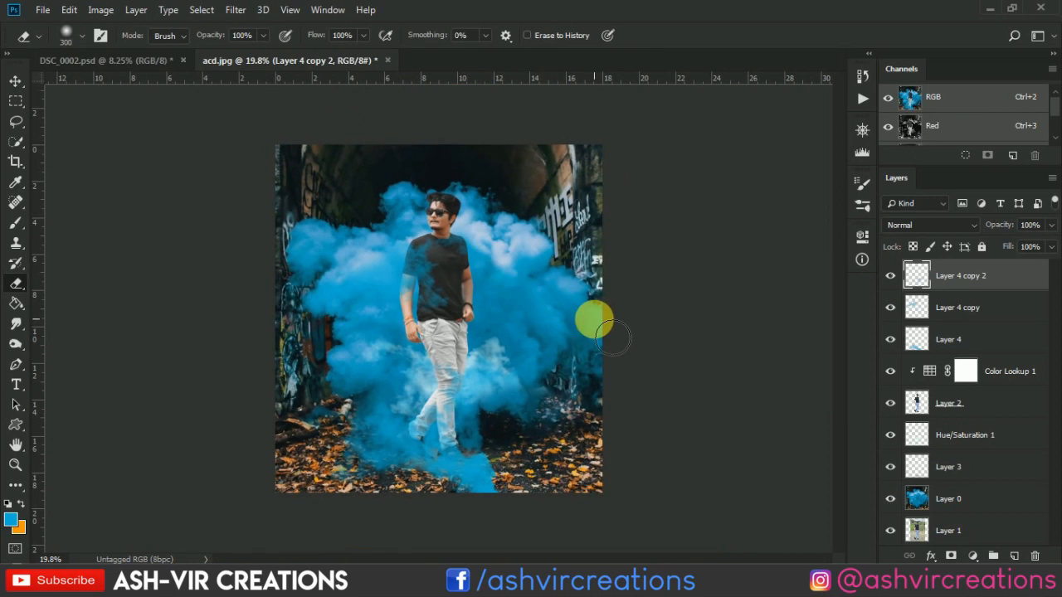
Step: Move the Layer 4 smoke on the ground slightly upward so it covers the man's shoes
{"action": "key", "text": "v"}
{"action": "scroll", "coordinate": [395, 469], "scroll_direction": "up", "scroll_amount": 5}
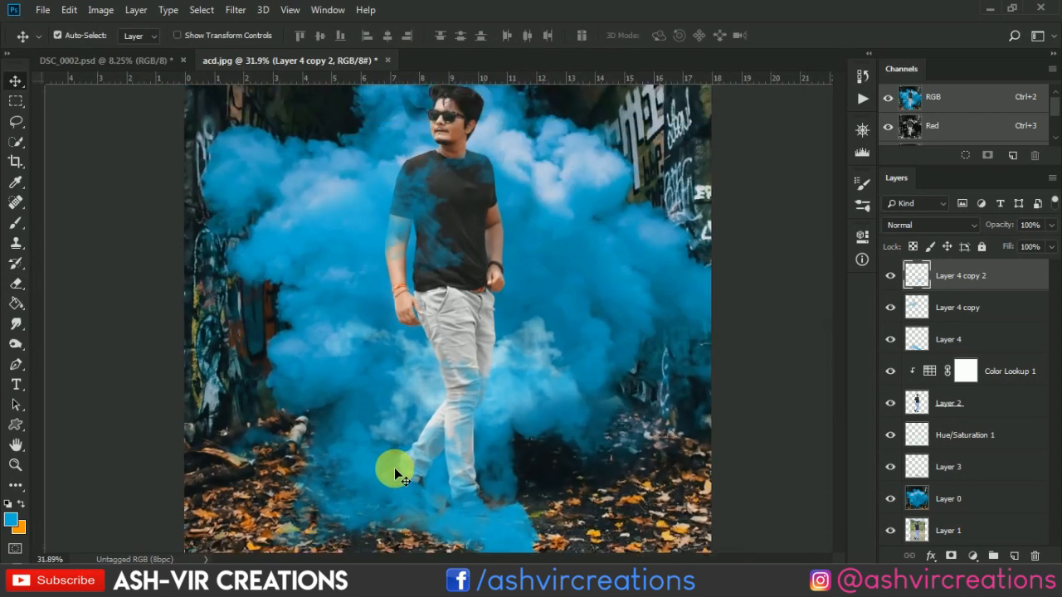
{"action": "scroll", "coordinate": [399, 473], "scroll_direction": "up", "scroll_amount": 1}
{"action": "left_click_drag", "start_coordinate": [501, 339], "coordinate": [519, 150]}
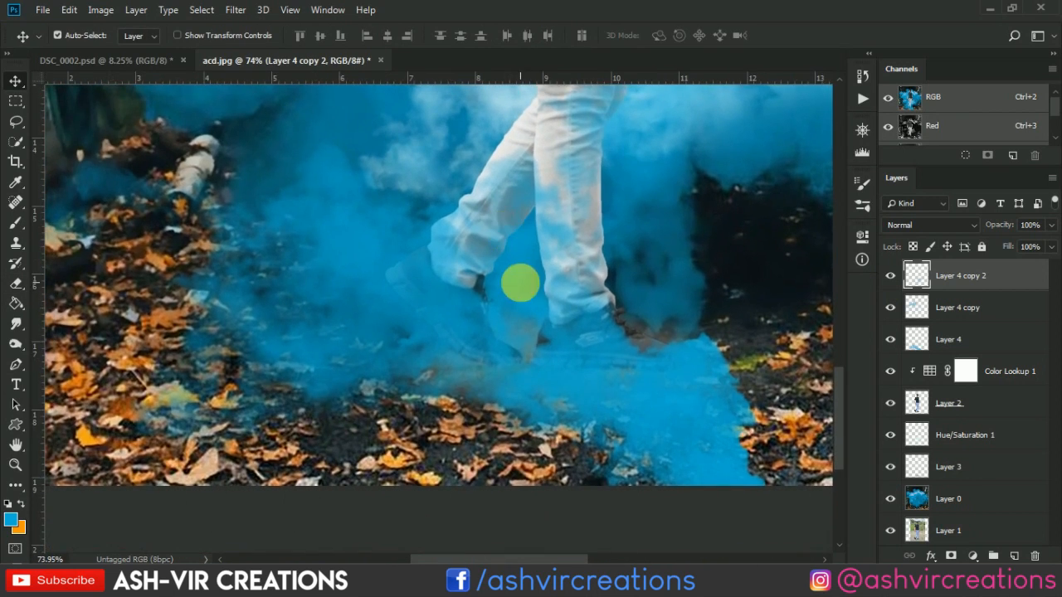
{"action": "left_click", "coordinate": [673, 412]}
{"action": "left_click_drag", "start_coordinate": [674, 415], "coordinate": [699, 406]}
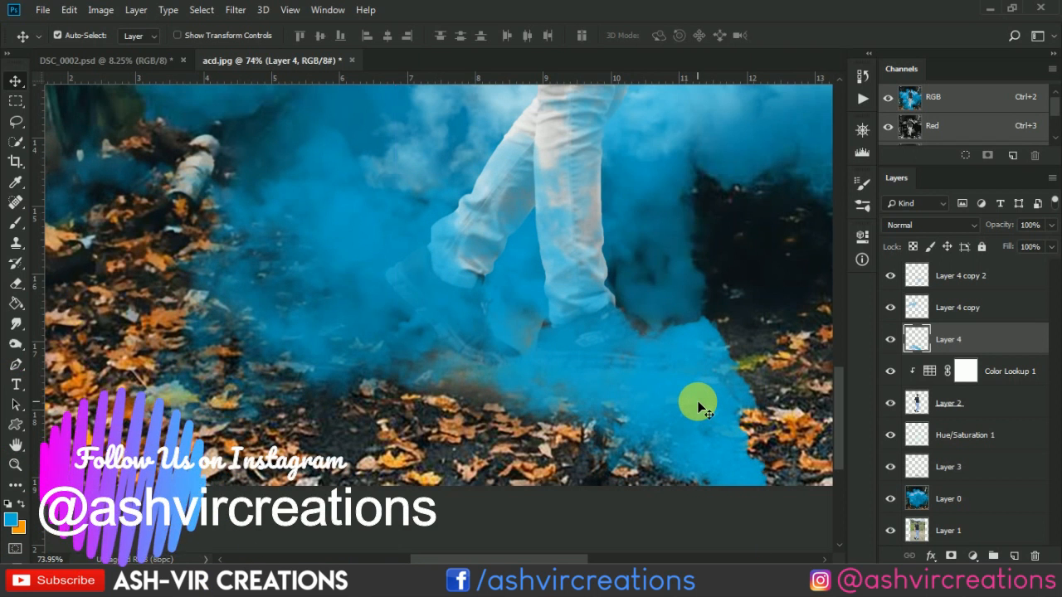
{"action": "scroll", "coordinate": [698, 407], "scroll_direction": "down", "scroll_amount": 3}
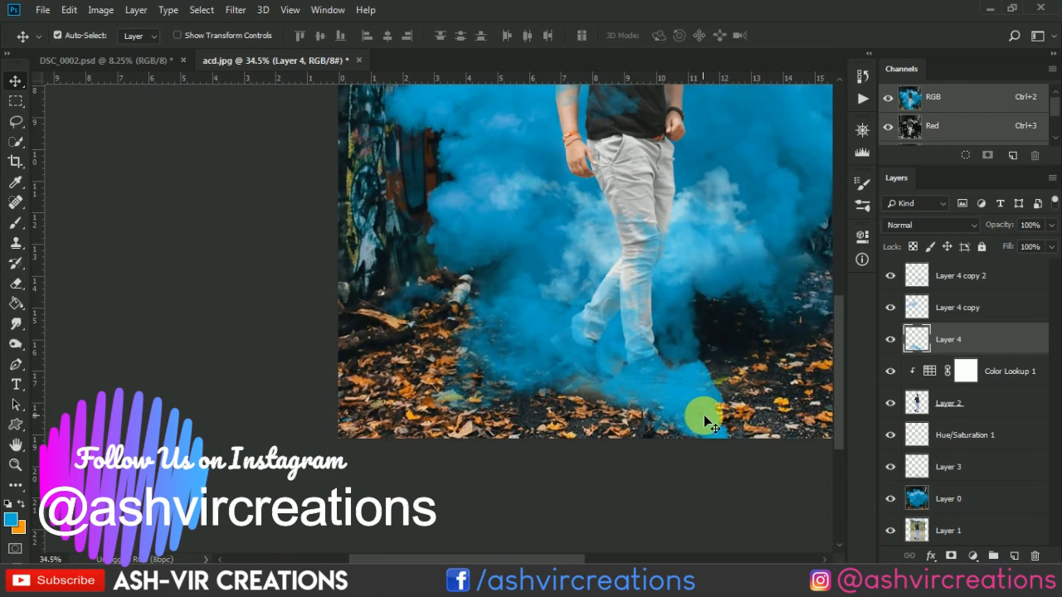
{"action": "mouse_move", "coordinate": [705, 418]}
{"action": "left_mouse_down"}
{"action": "mouse_move", "coordinate": [711, 404]}
{"action": "mouse_move", "coordinate": [700, 416]}
{"action": "left_mouse_up"}
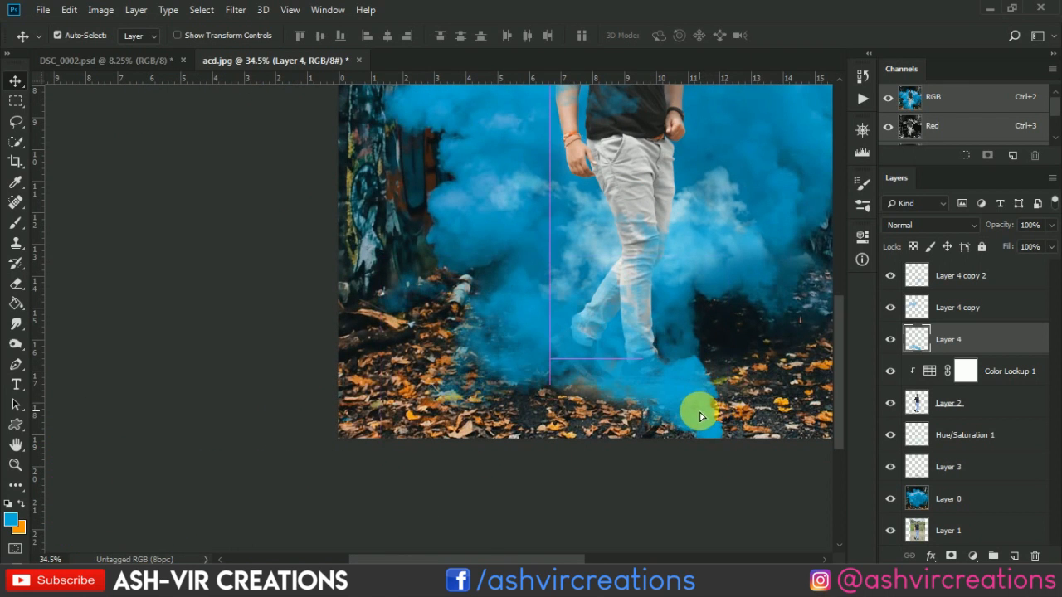
{"action": "scroll", "coordinate": [699, 411], "scroll_direction": "down", "scroll_amount": 2}
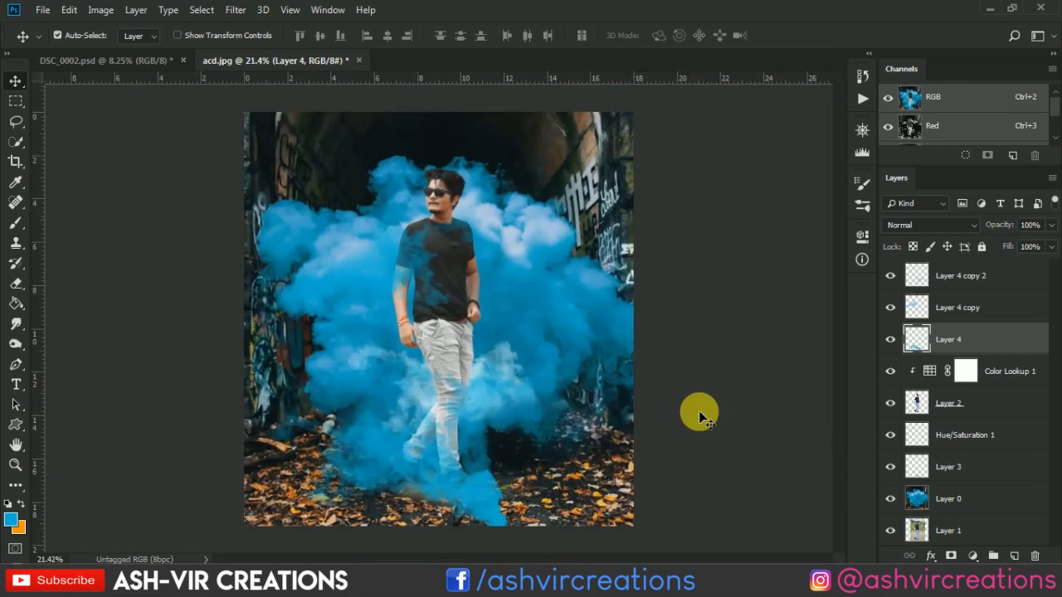
{"action": "scroll", "coordinate": [575, 405], "scroll_direction": "down", "scroll_amount": 1}
{"action": "scroll", "coordinate": [574, 403], "scroll_direction": "up", "scroll_amount": 1}
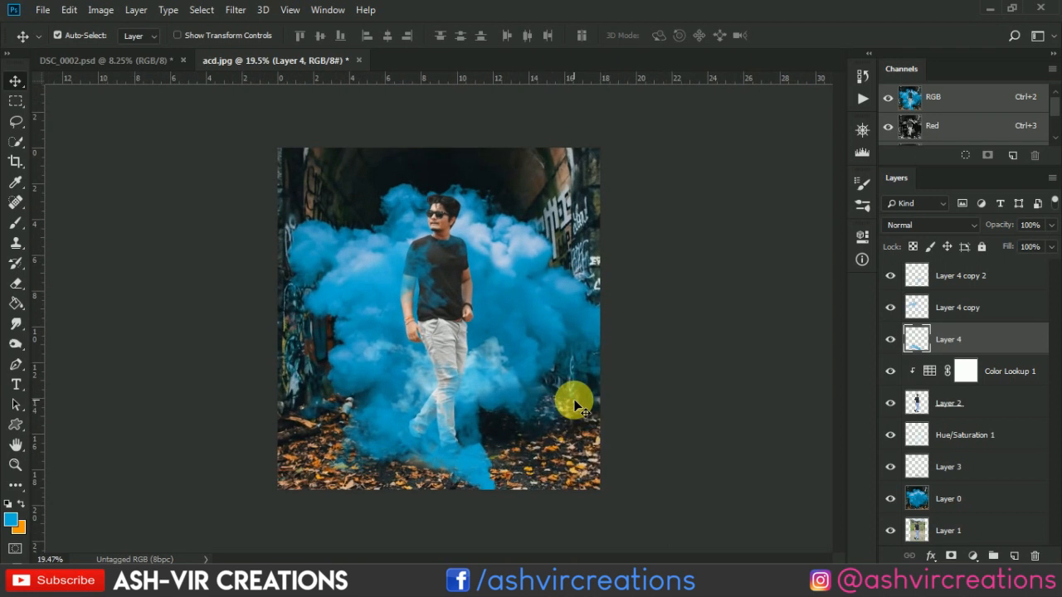
Step: Merge all layers from Layer 4 copy 2 down to Layer 0 into one, keeping Layer 1 separate
{"action": "left_click", "coordinate": [973, 277]}
{"action": "scroll", "coordinate": [523, 294], "scroll_direction": "up", "scroll_amount": 1}
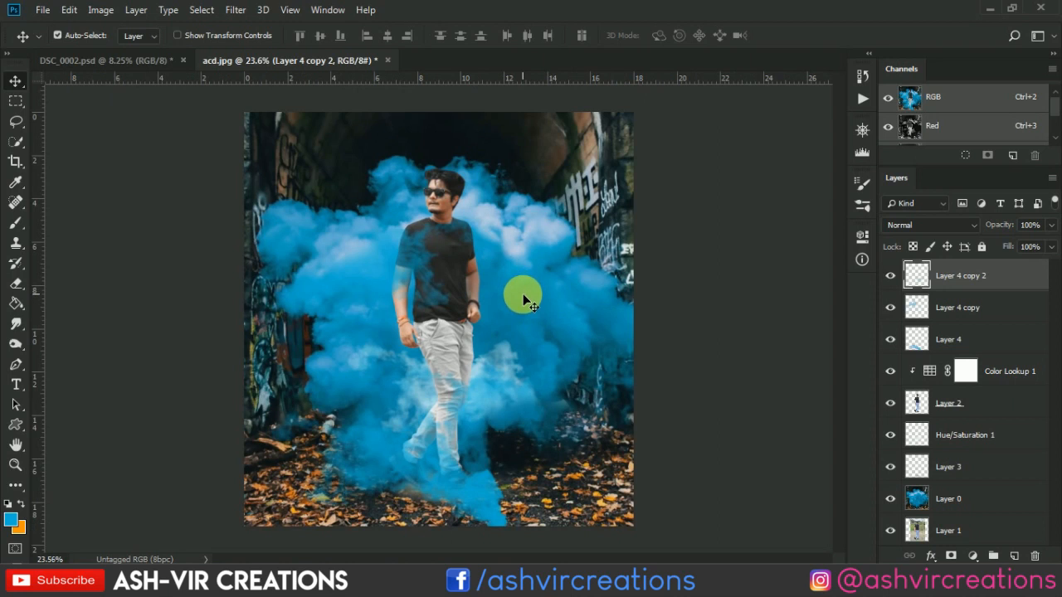
{"action": "scroll", "coordinate": [523, 300], "scroll_direction": "down", "scroll_amount": 1}
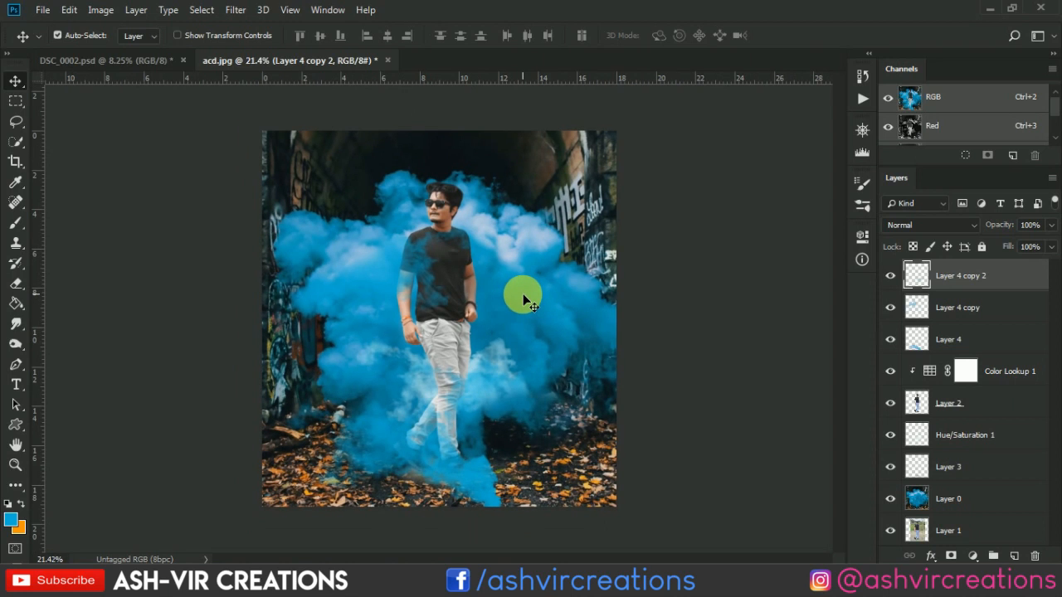
{"action": "left_click", "coordinate": [996, 499], "text": "shift"}
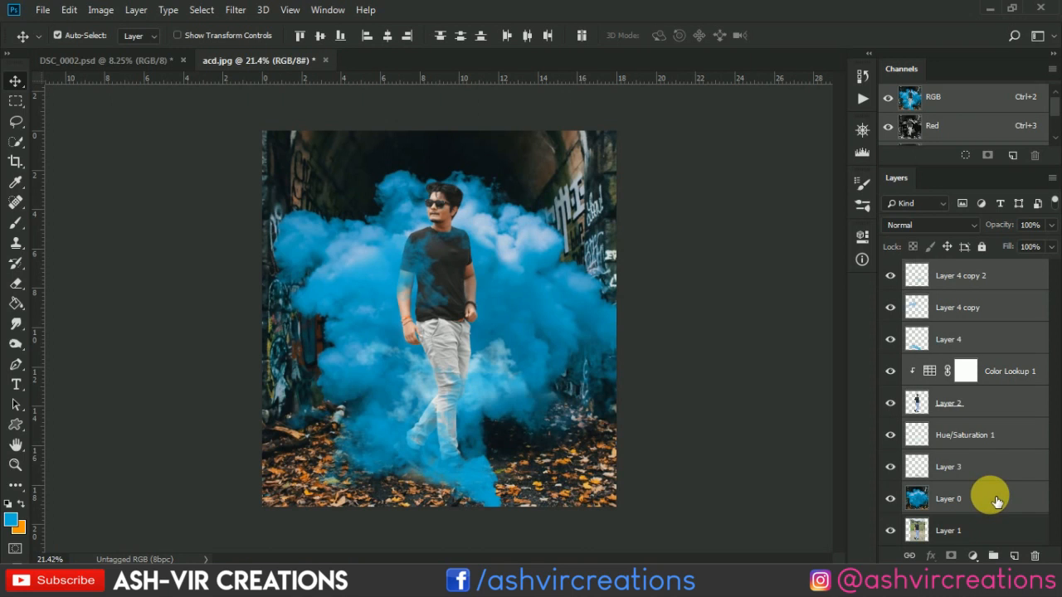
{"action": "right_click", "coordinate": [987, 496]}
{"action": "left_click", "coordinate": [847, 430]}
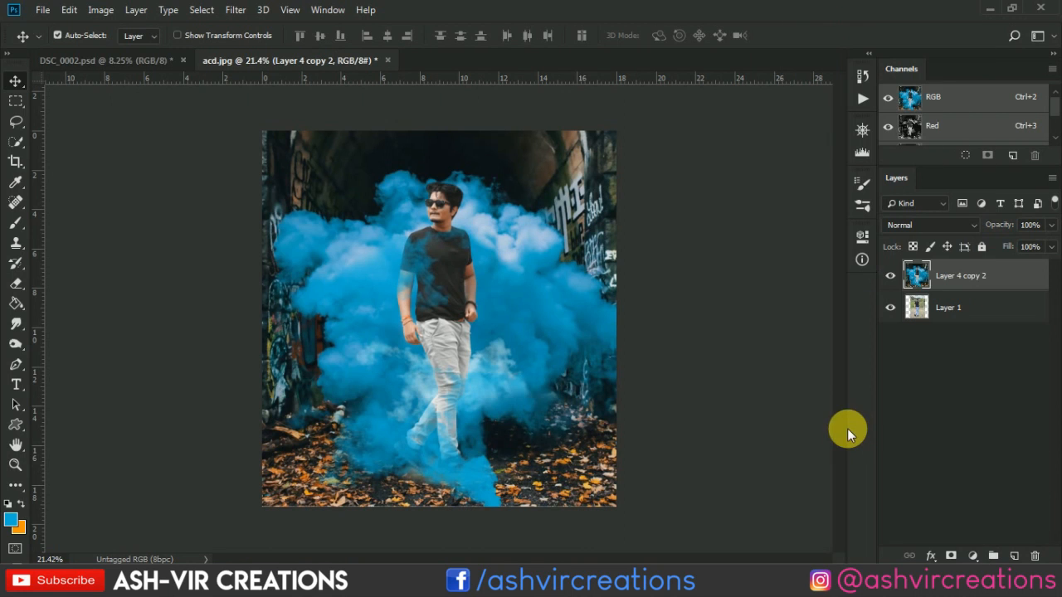
Step: Compare the merged composite with the original photo in Layer 1 by hiding and showing Layer 4 copy 2
{"action": "scroll", "coordinate": [614, 348], "scroll_direction": "up", "scroll_amount": 1}
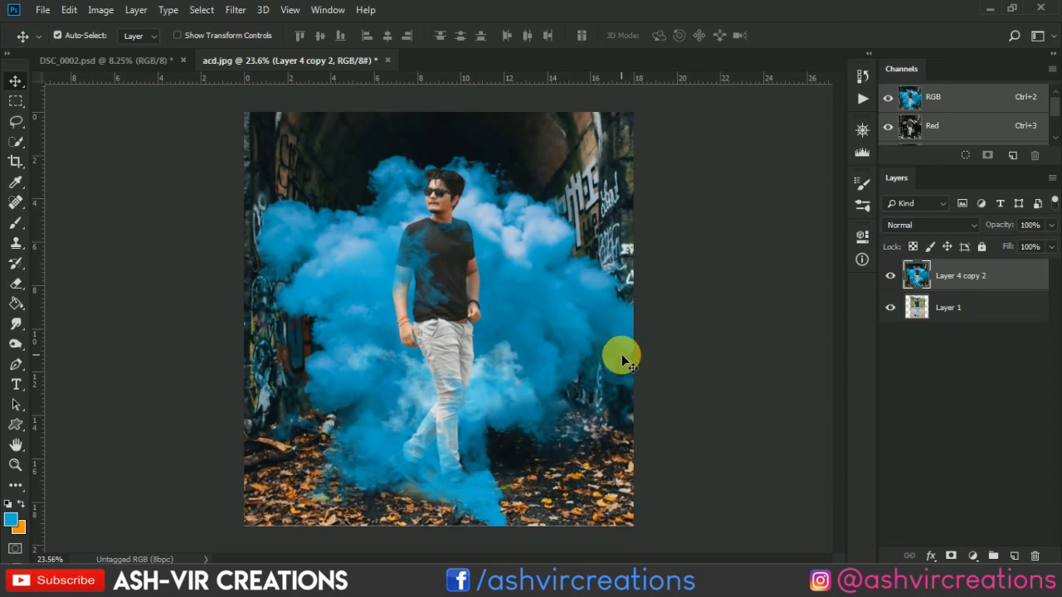
{"action": "scroll", "coordinate": [624, 358], "scroll_direction": "up", "scroll_amount": 2}
{"action": "scroll", "coordinate": [624, 360], "scroll_direction": "down", "scroll_amount": 1}
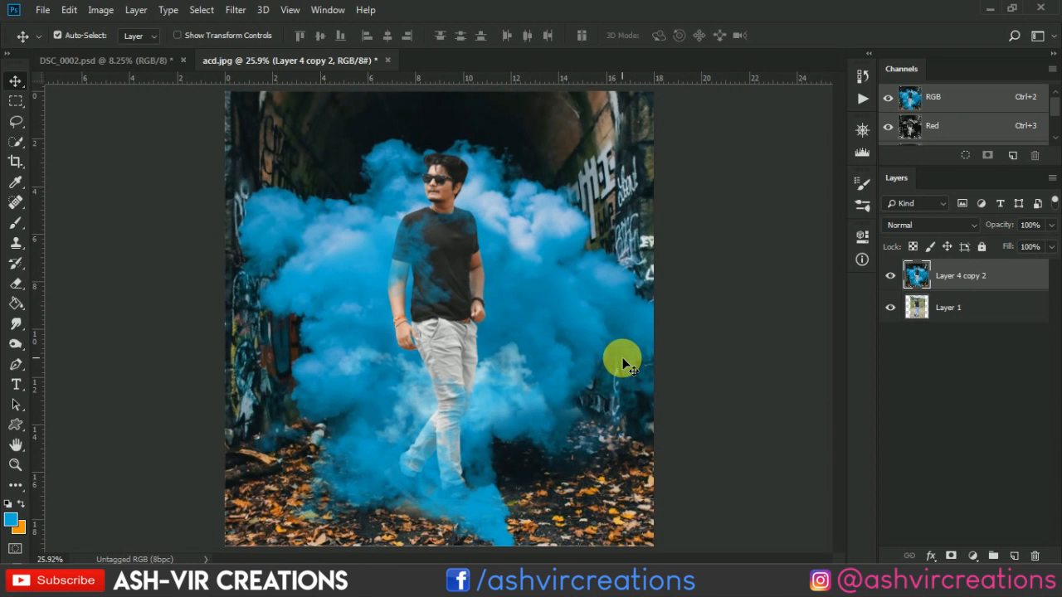
{"action": "scroll", "coordinate": [604, 187], "scroll_direction": "down", "scroll_amount": 1}
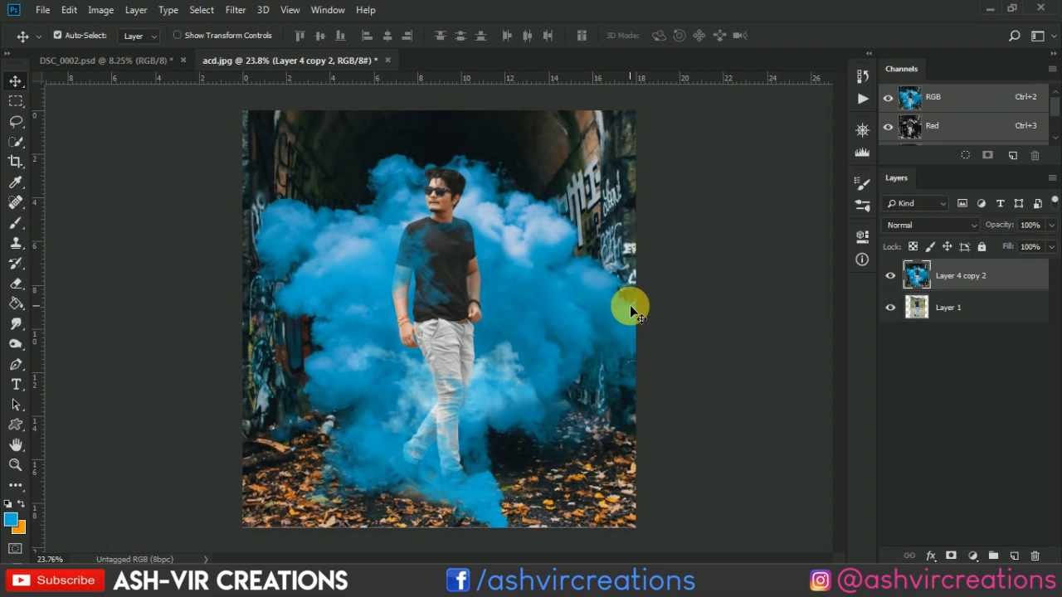
{"action": "left_click", "coordinate": [892, 276]}
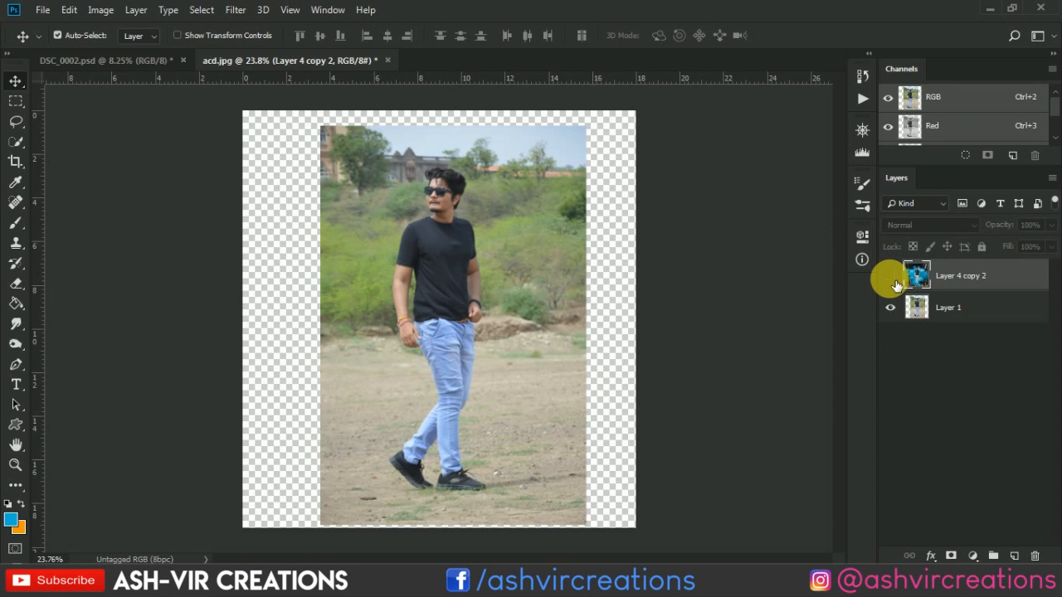
{"action": "left_click", "coordinate": [890, 276]}
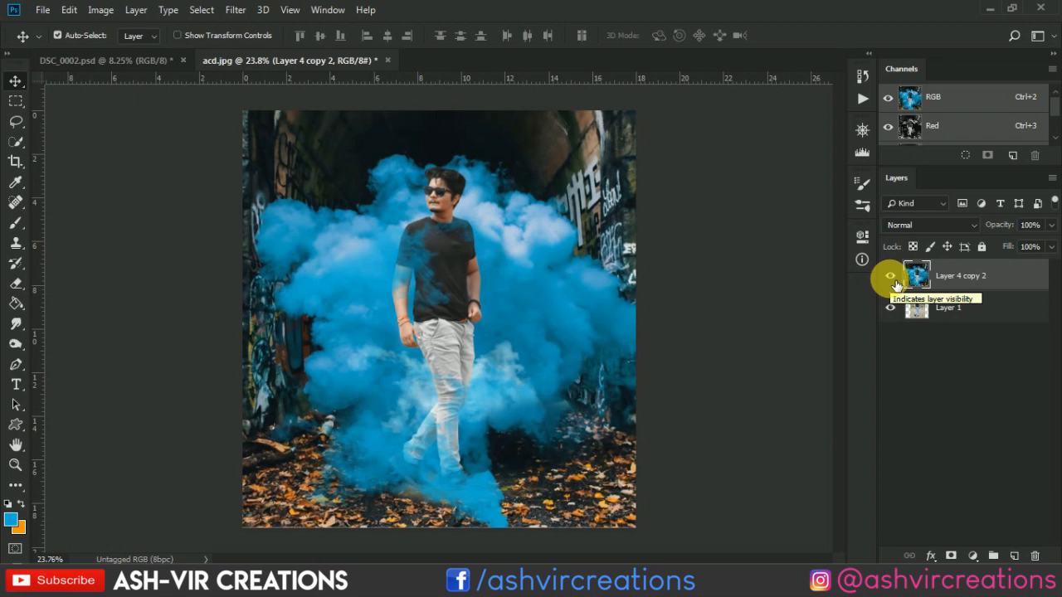
{"action": "left_click", "coordinate": [890, 276]}
{"action": "left_click", "coordinate": [891, 276]}
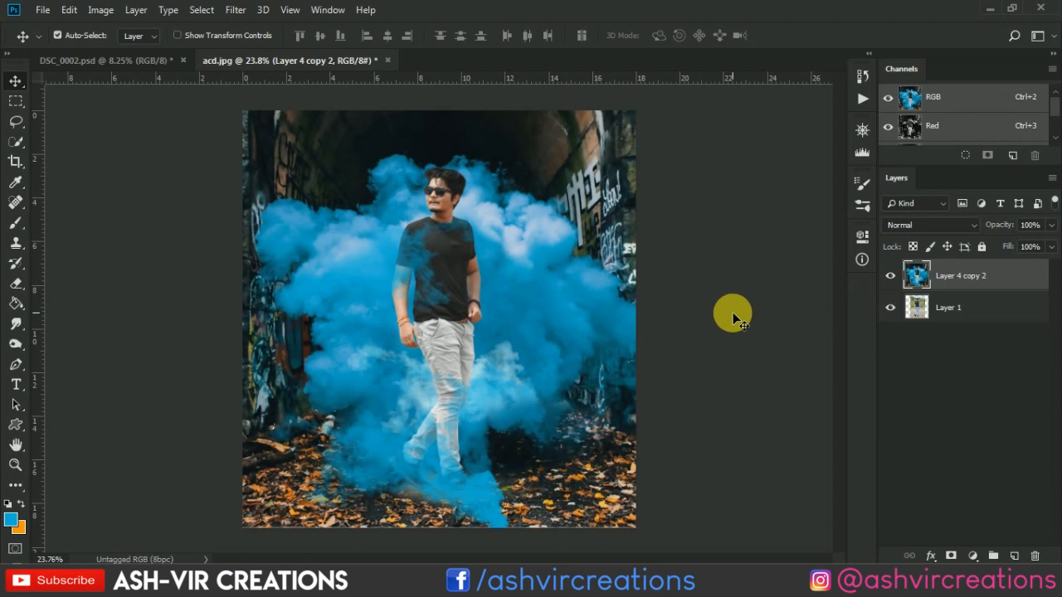